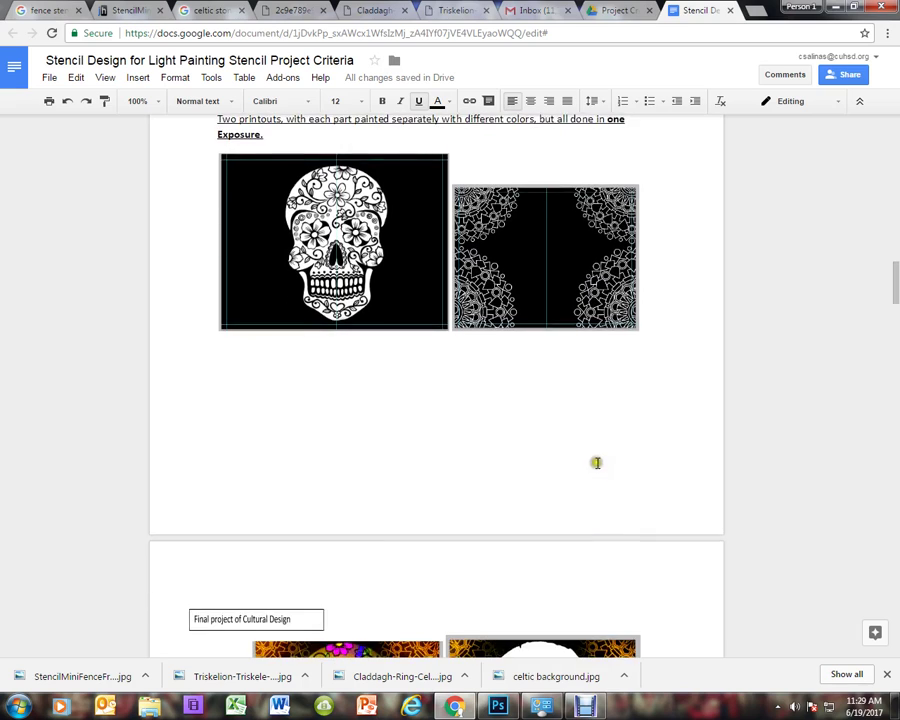
- Read through the stencil project criteria from the skull printout examples to the Step Two: Stencil Creation instructions
{"action": "scroll", "coordinate": [598, 462], "scroll_direction": "down", "scroll_amount": 3}
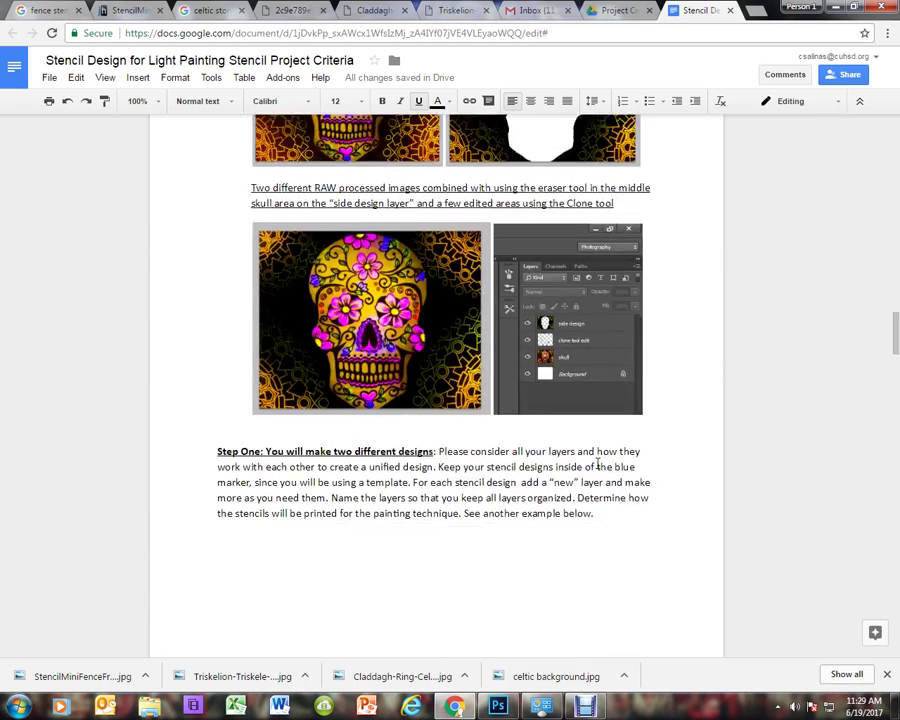
{"action": "scroll", "coordinate": [597, 463], "scroll_direction": "down", "scroll_amount": 1}
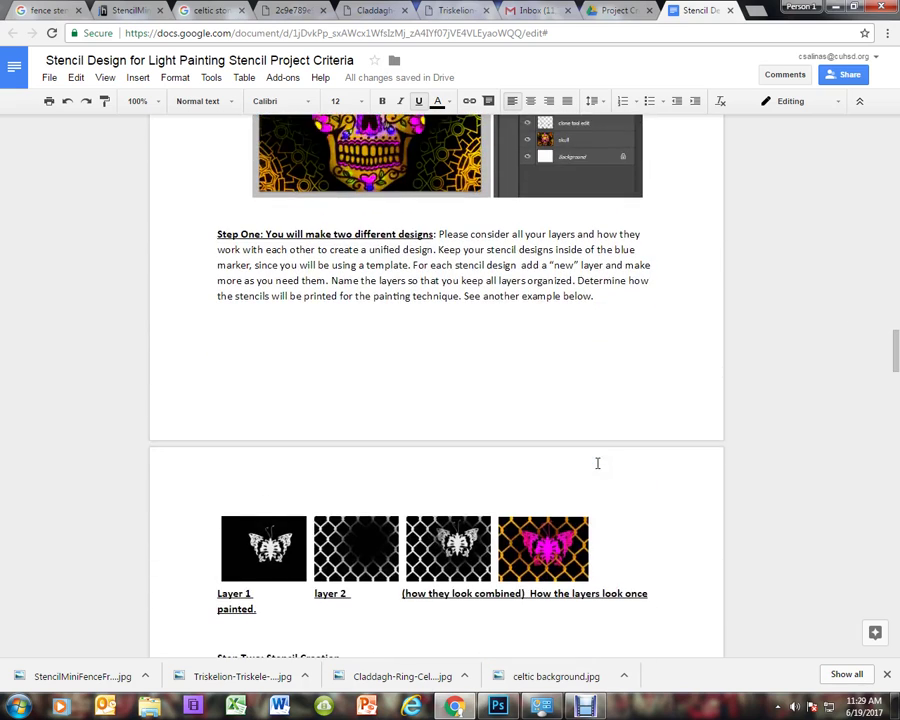
{"action": "scroll", "coordinate": [597, 463], "scroll_direction": "down", "scroll_amount": 1}
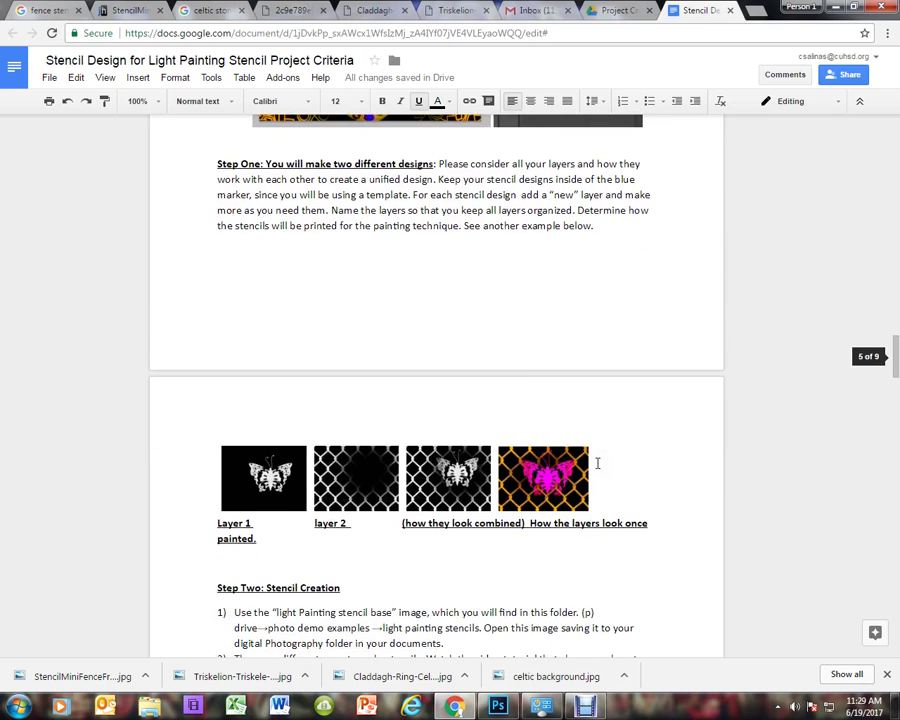
{"action": "scroll", "coordinate": [597, 463], "scroll_direction": "down", "scroll_amount": 2}
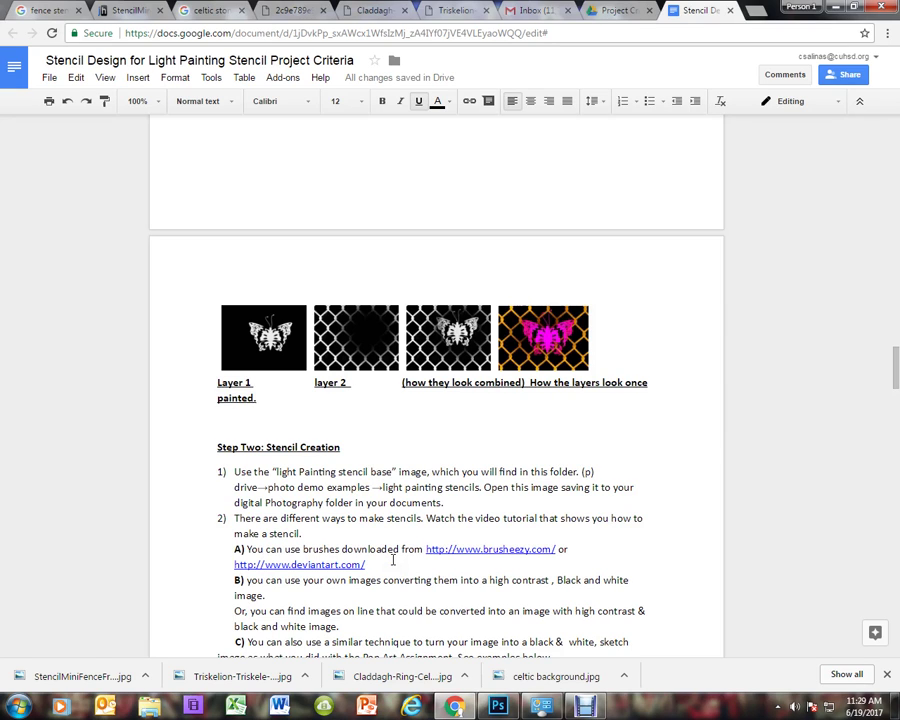
{"action": "scroll", "coordinate": [476, 550], "scroll_direction": "down", "scroll_amount": 1}
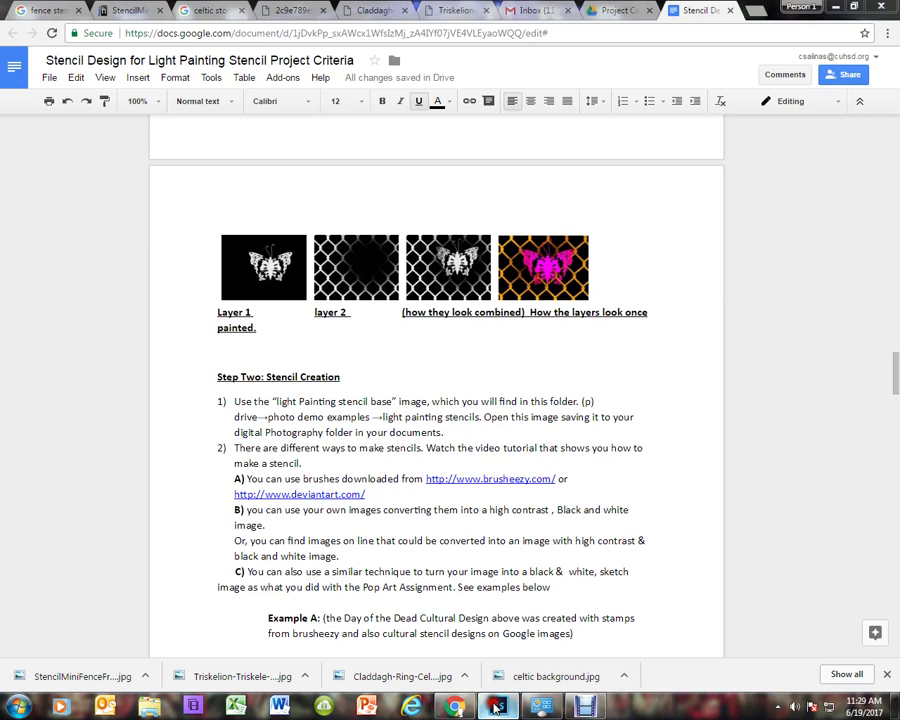
- Switch to Photoshop and open Light Paintint Stencil Base from photo demo examples > Light Painting Stencil on the Delmar Digital Photo (P:) drive
{"action": "left_click", "coordinate": [498, 706]}
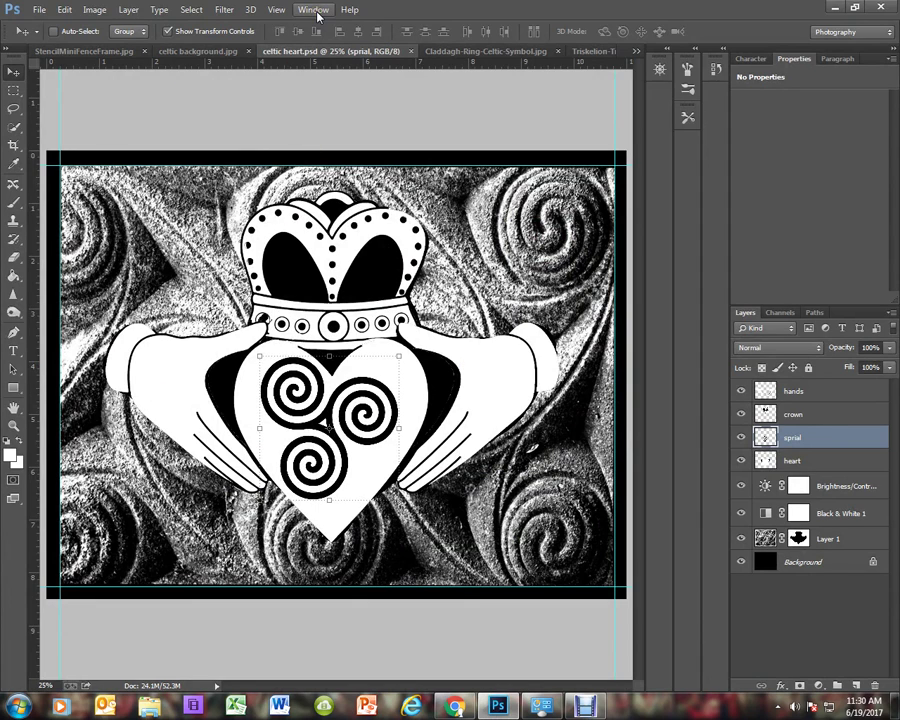
{"action": "left_click", "coordinate": [38, 11]}
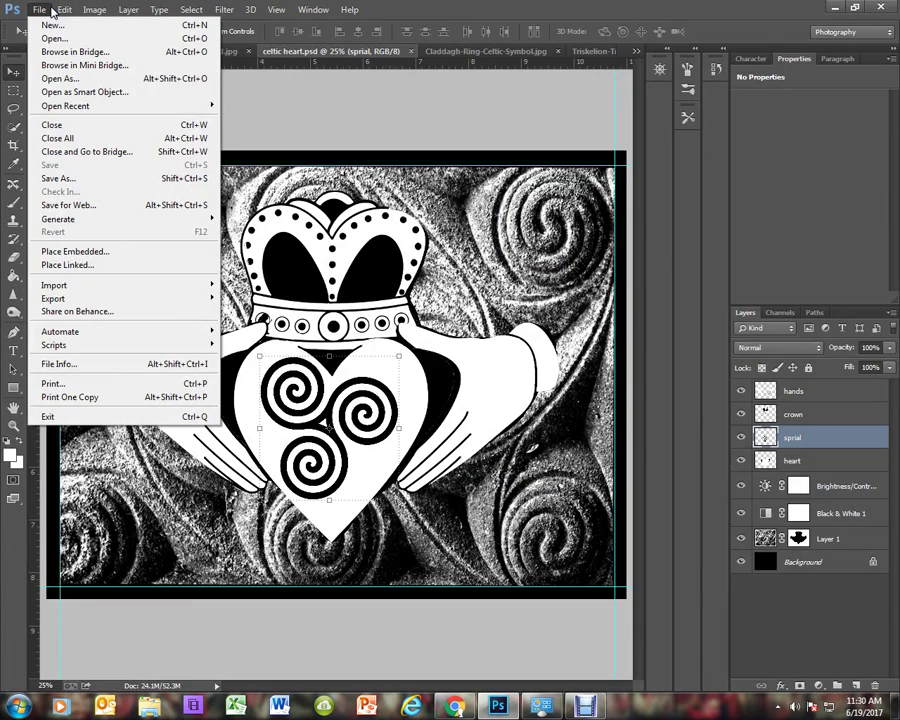
{"action": "left_click", "coordinate": [40, 38]}
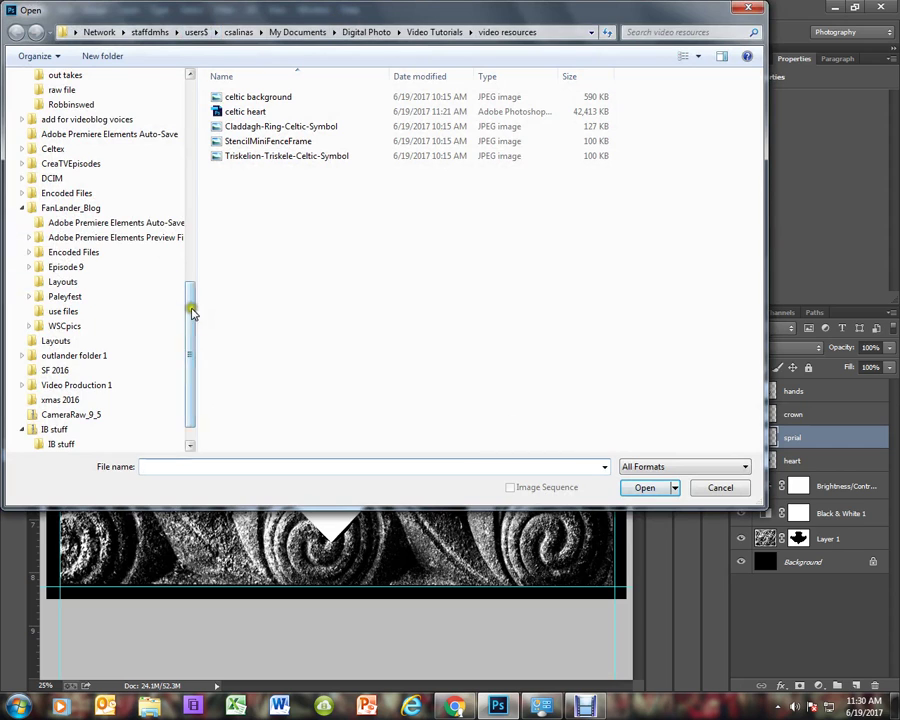
{"action": "left_click_drag", "start_coordinate": [193, 313], "coordinate": [130, 150]}
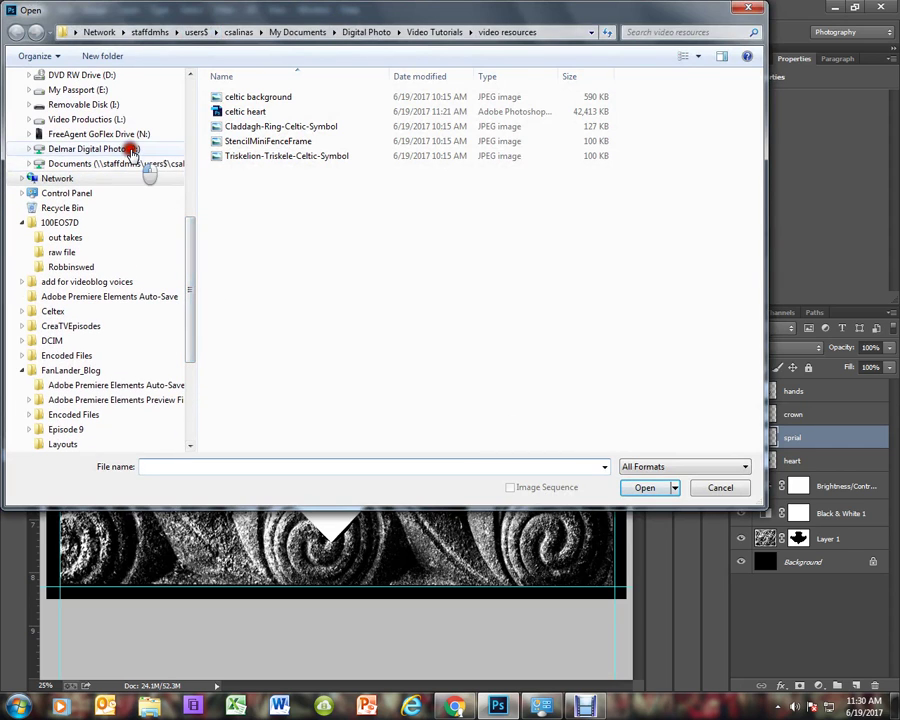
{"action": "left_click", "coordinate": [130, 149]}
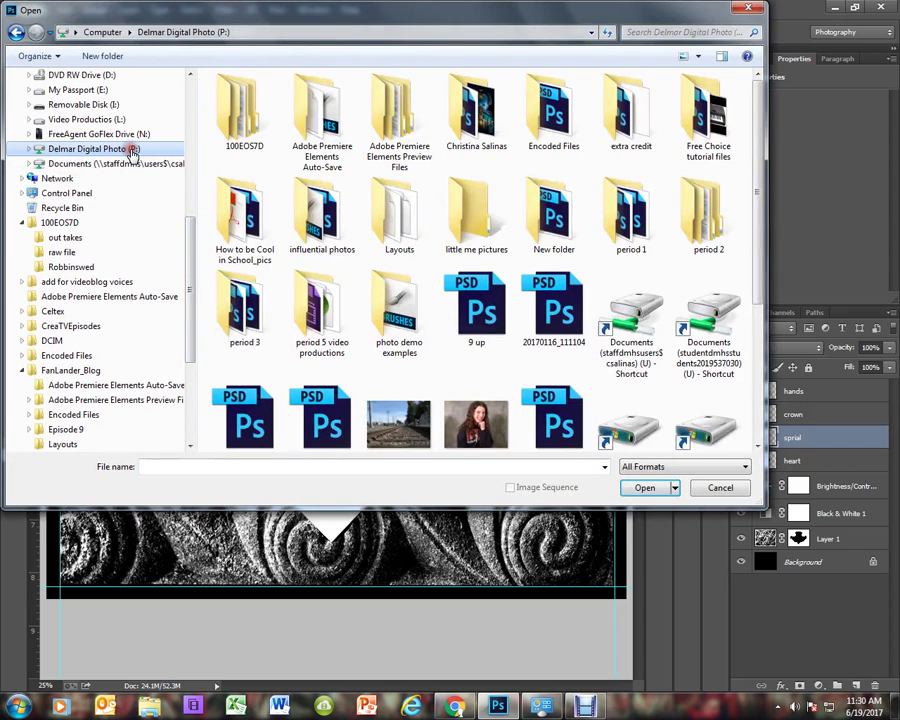
{"action": "double_click", "coordinate": [410, 323]}
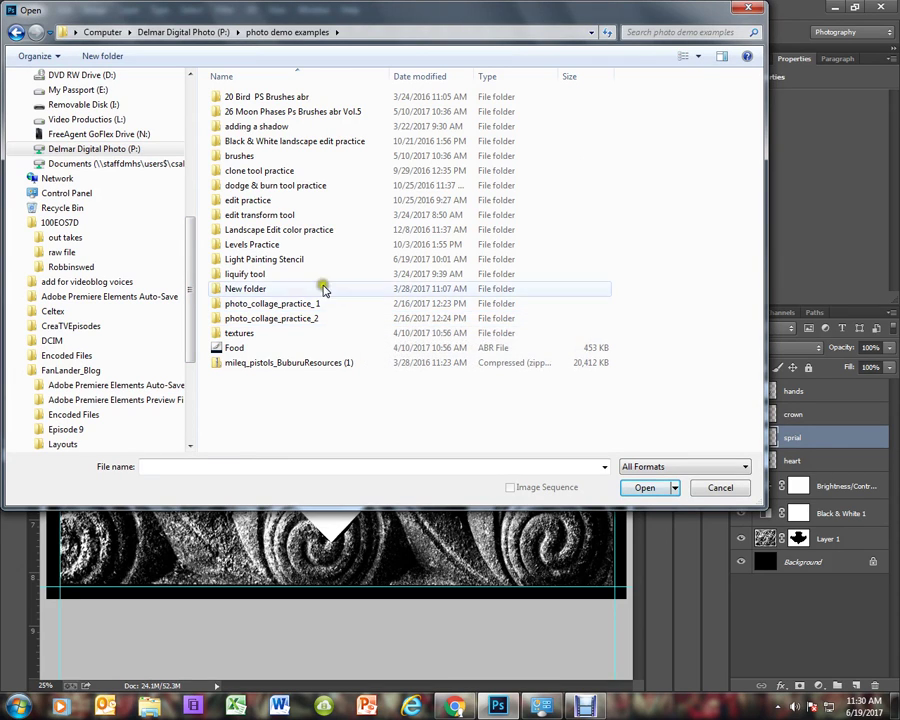
{"action": "double_click", "coordinate": [290, 260]}
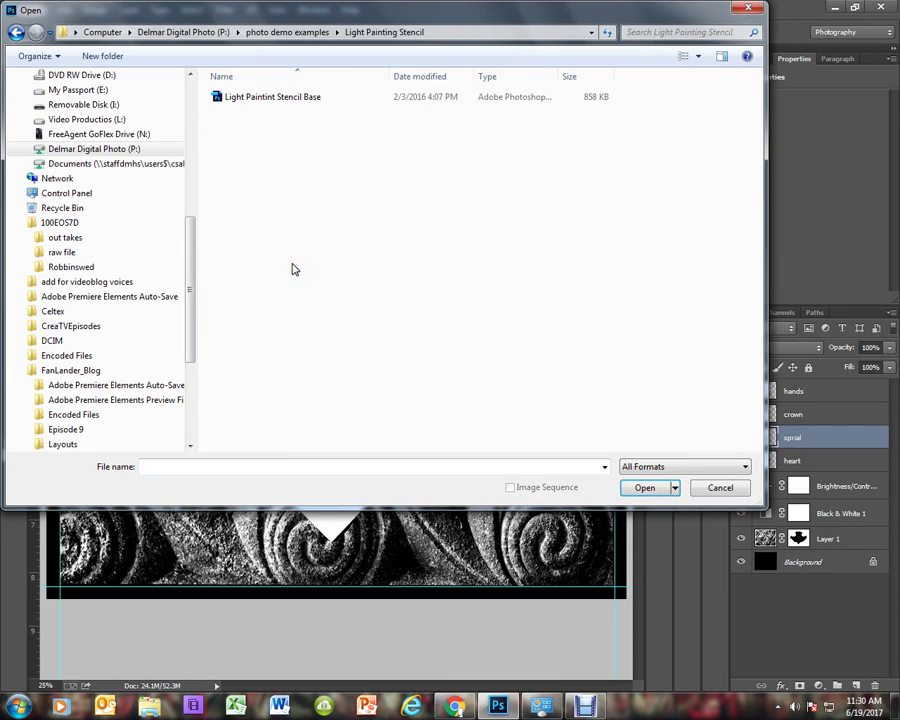
{"action": "left_click", "coordinate": [300, 99]}
{"action": "left_click", "coordinate": [645, 488]}
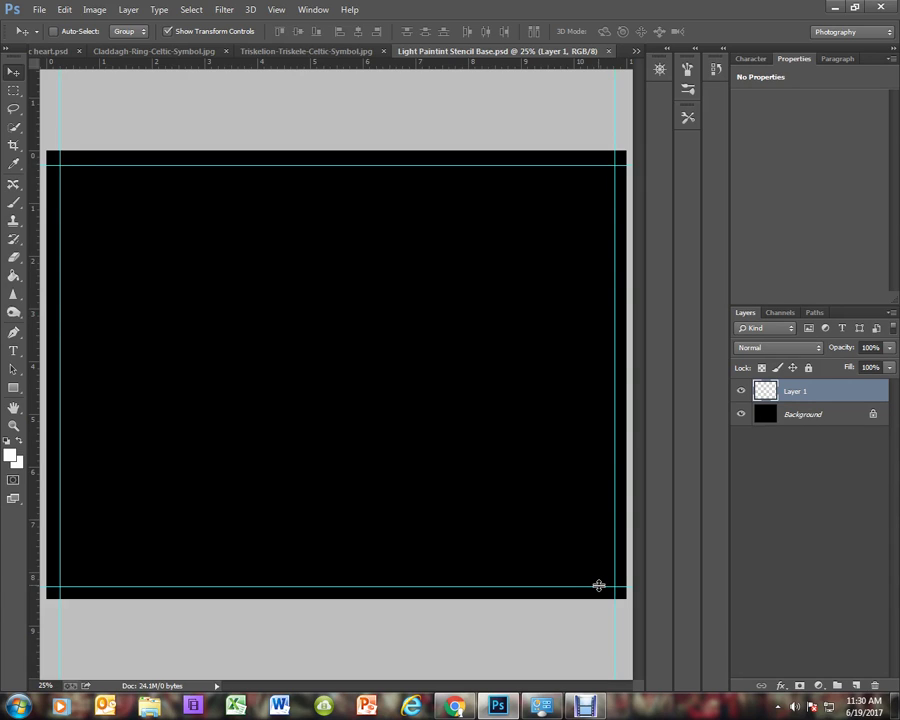
- Switch to Chrome and look through the fence stencil image results, including the enlarged Mini Fence Stencil
{"action": "left_click", "coordinate": [466, 710]}
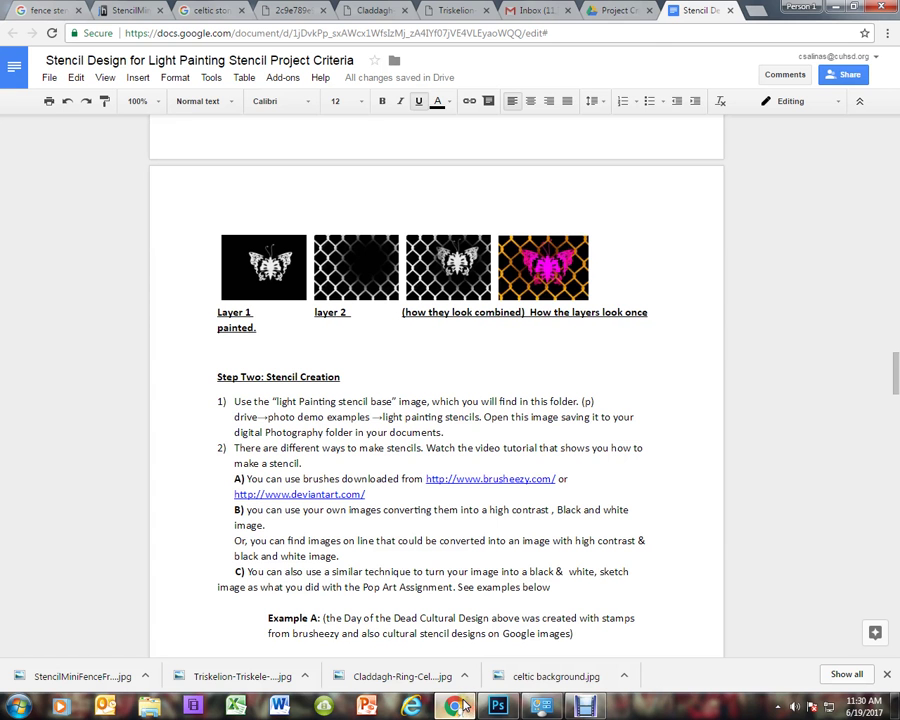
{"action": "left_click", "coordinate": [50, 10]}
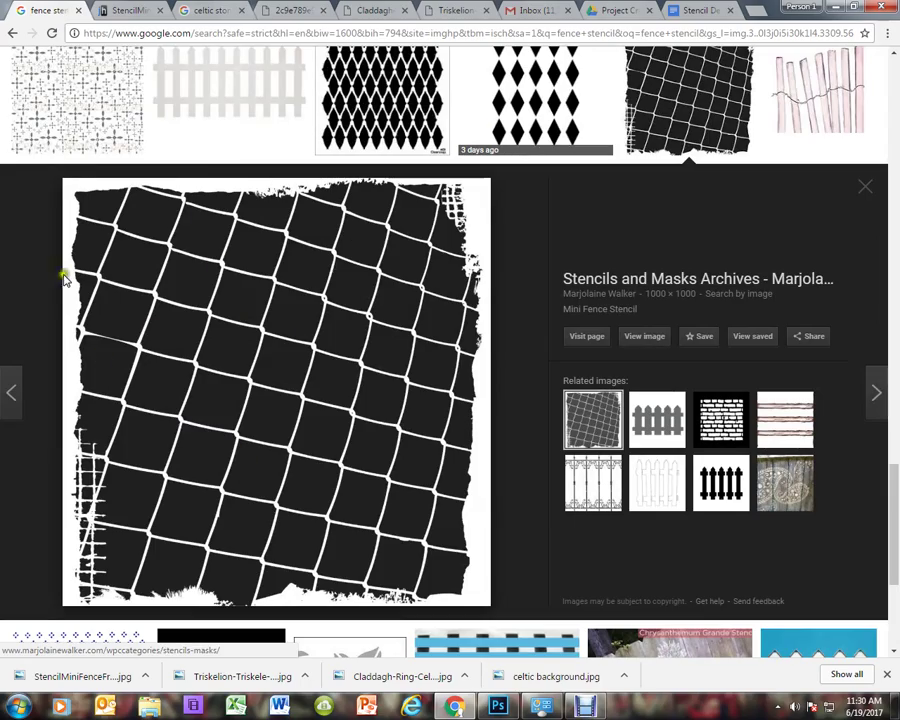
{"action": "scroll", "coordinate": [269, 368], "scroll_direction": "up", "scroll_amount": 15}
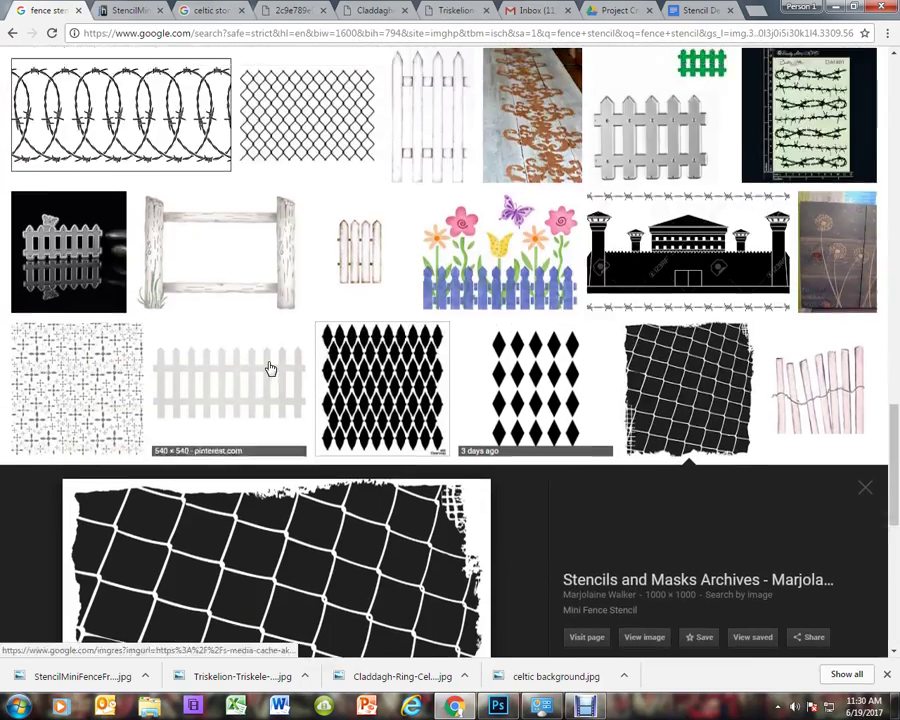
{"action": "scroll", "coordinate": [269, 368], "scroll_direction": "up", "scroll_amount": 5}
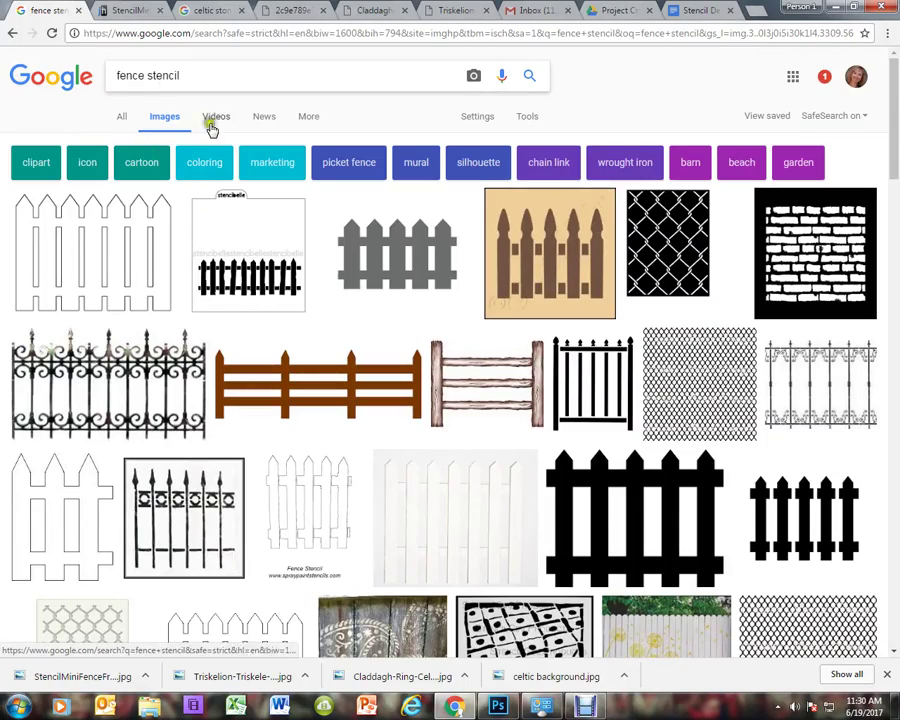
{"action": "scroll", "coordinate": [208, 124], "scroll_direction": "down", "scroll_amount": 12}
{"action": "scroll", "coordinate": [463, 454], "scroll_direction": "down", "scroll_amount": 18}
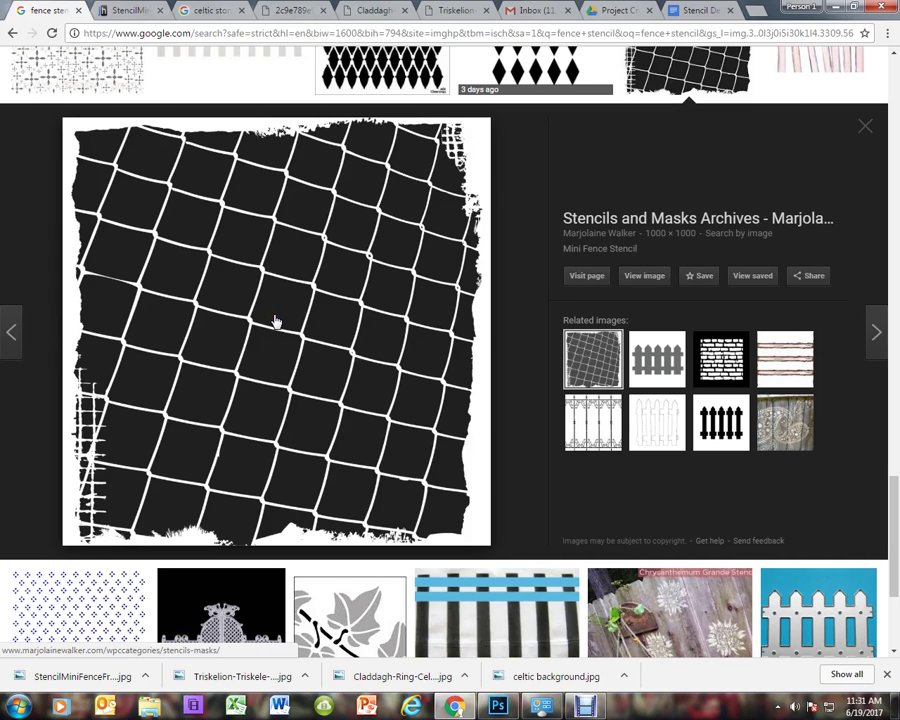
- Switch back to Photoshop and bring up the open StencilMiniFenceFrame.jpg document
{"action": "key", "text": "alt+Tab"}
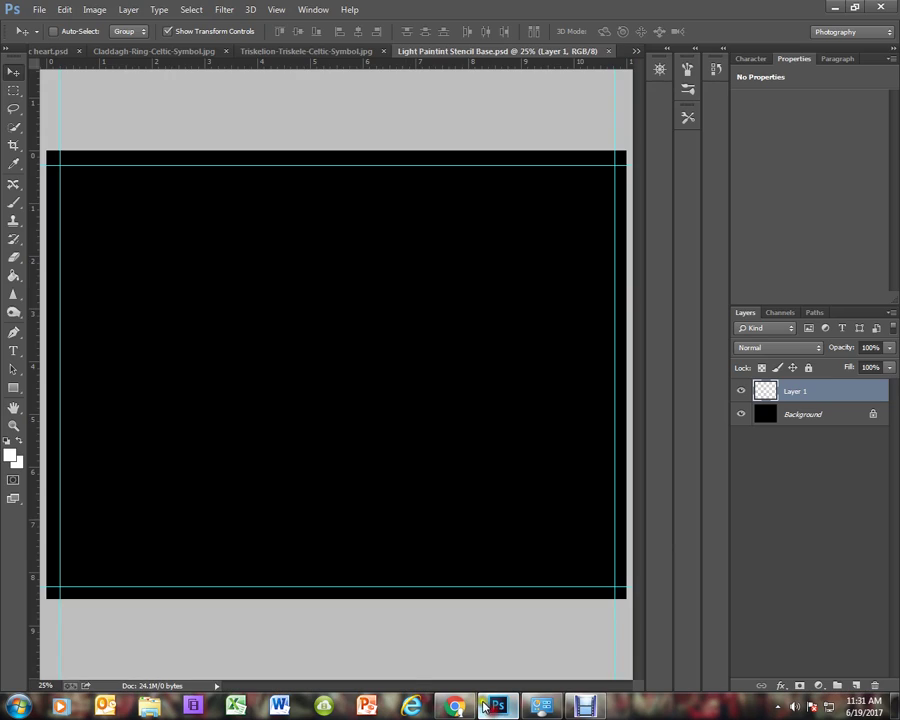
{"action": "left_click", "coordinate": [314, 9]}
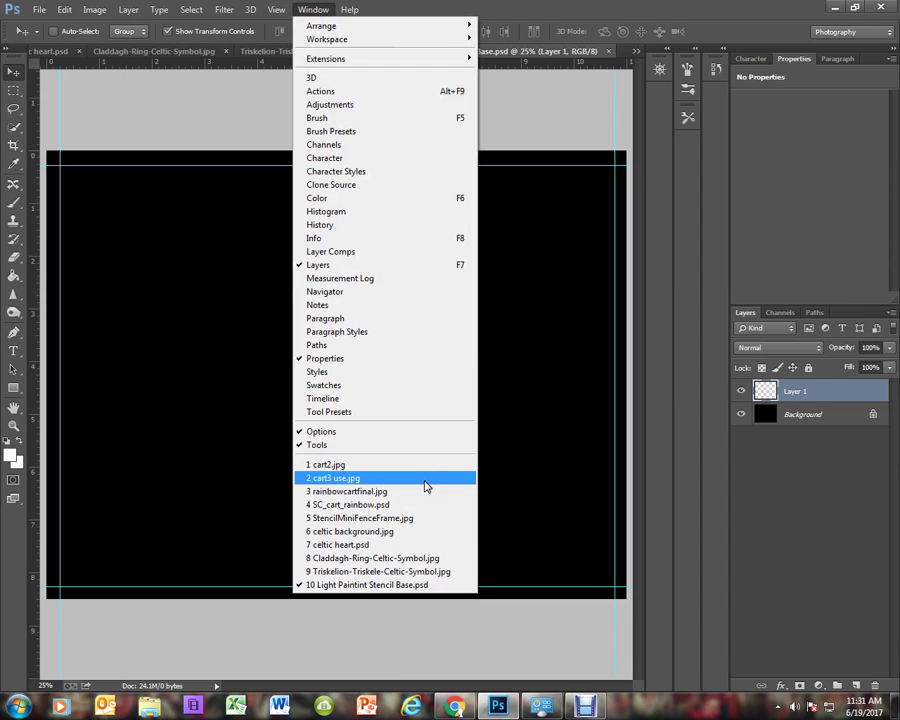
{"action": "left_click", "coordinate": [422, 517]}
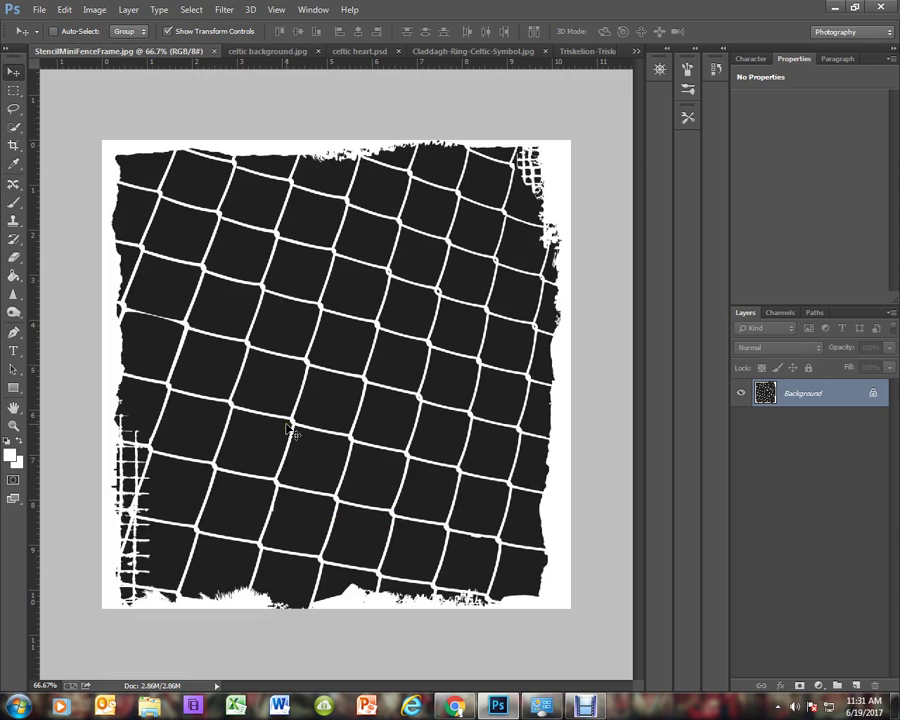
- Select the entire fence stencil image and copy it
{"action": "key", "text": "ctrl+a"}
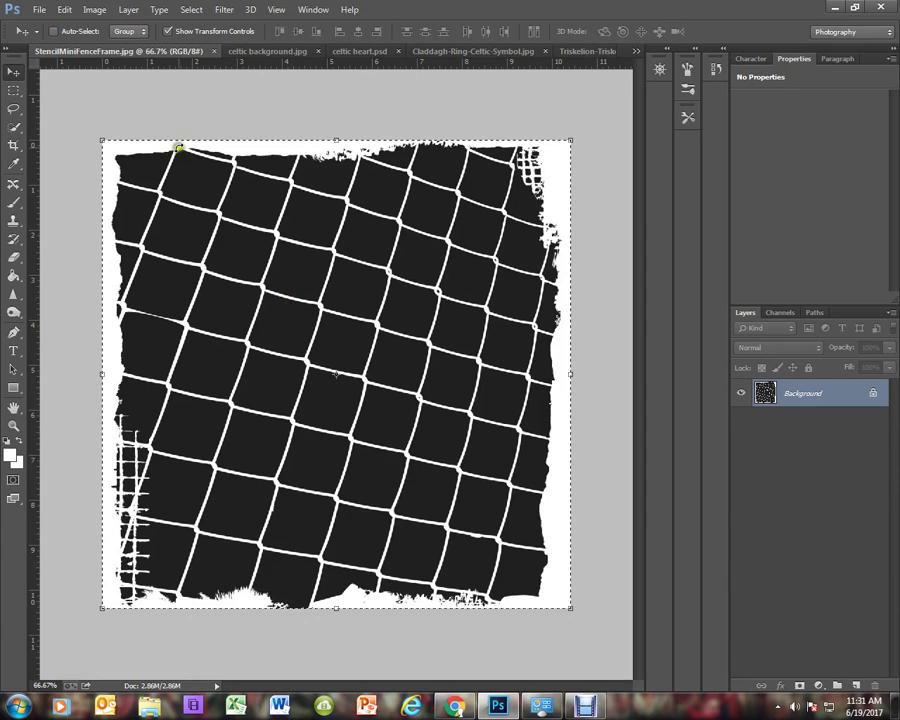
{"action": "left_click", "coordinate": [62, 12]}
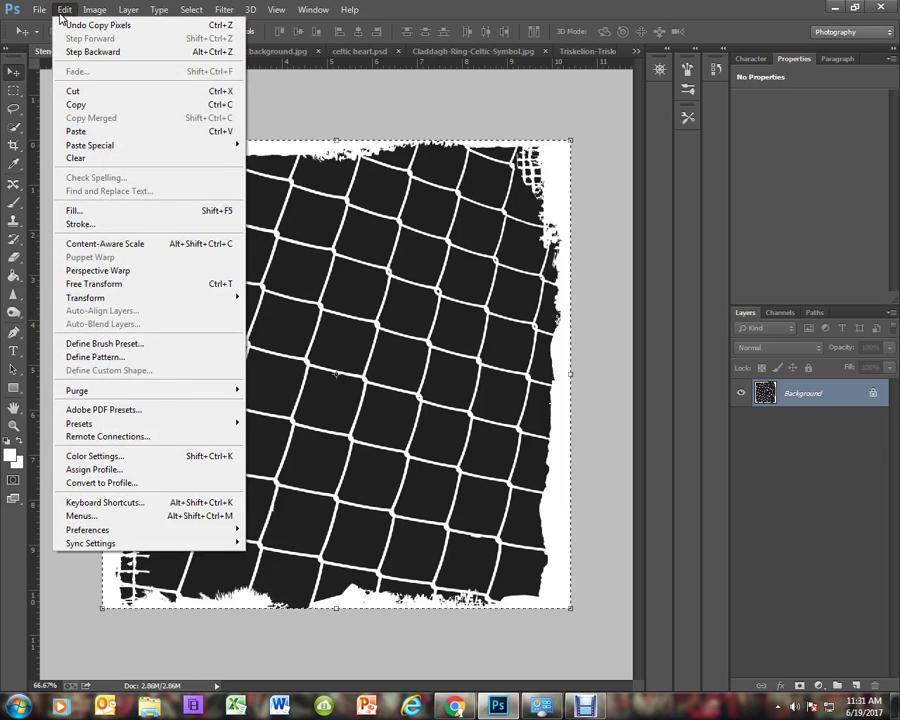
{"action": "mouse_move", "coordinate": [96, 10]}
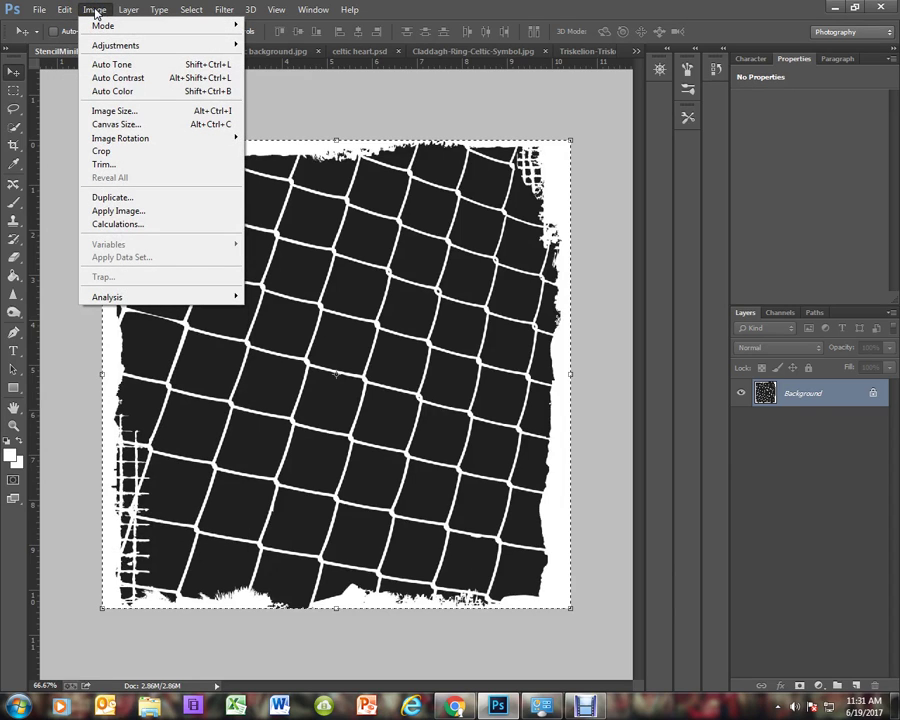
{"action": "mouse_move", "coordinate": [66, 10]}
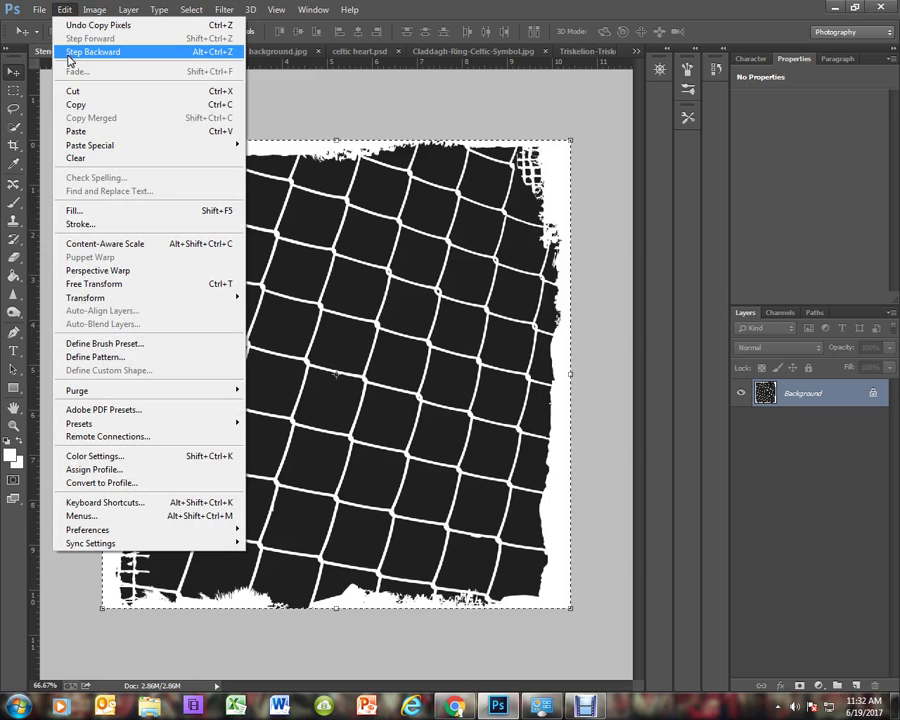
{"action": "mouse_move", "coordinate": [191, 9]}
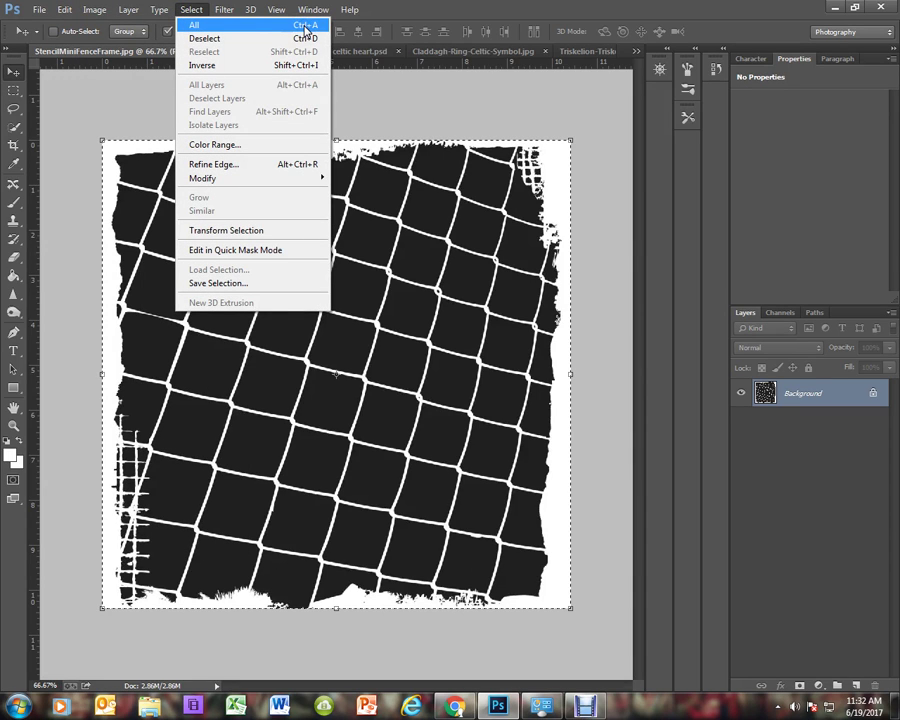
{"action": "left_click", "coordinate": [189, 11]}
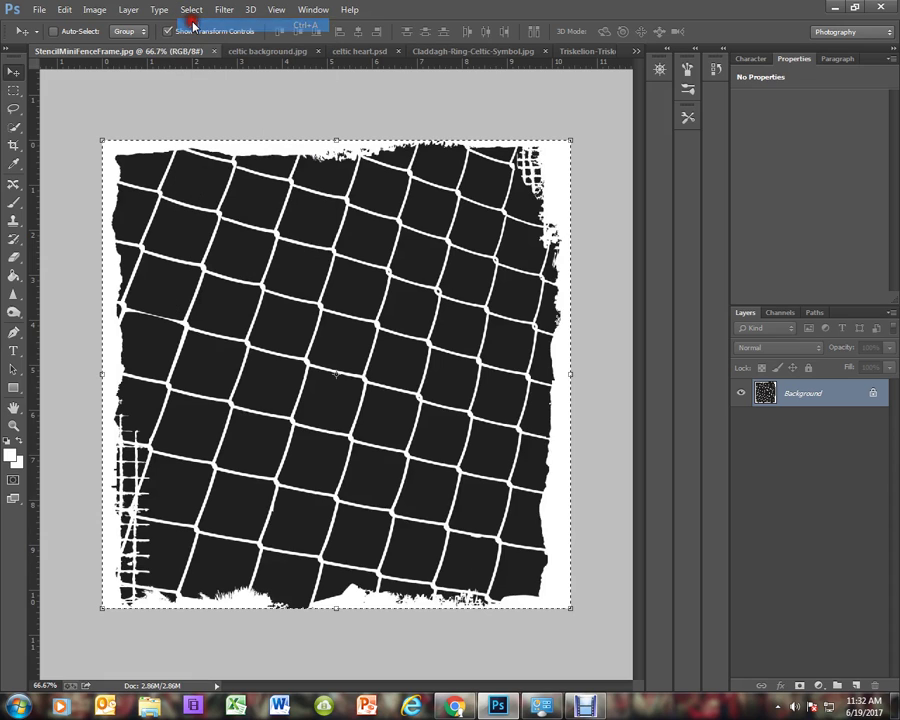
{"action": "left_click", "coordinate": [64, 9]}
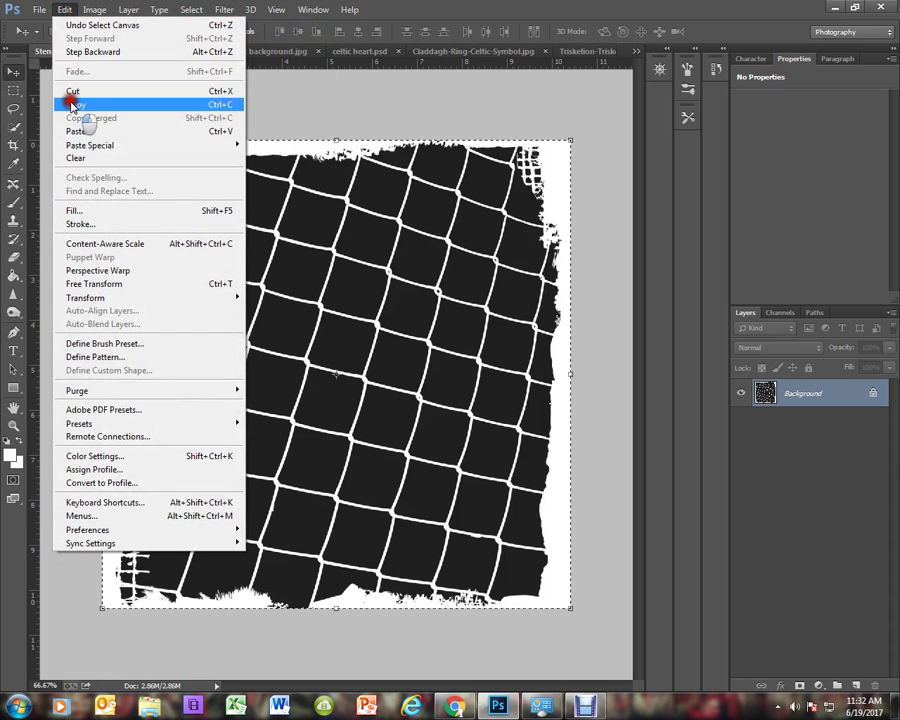
{"action": "left_click", "coordinate": [70, 100]}
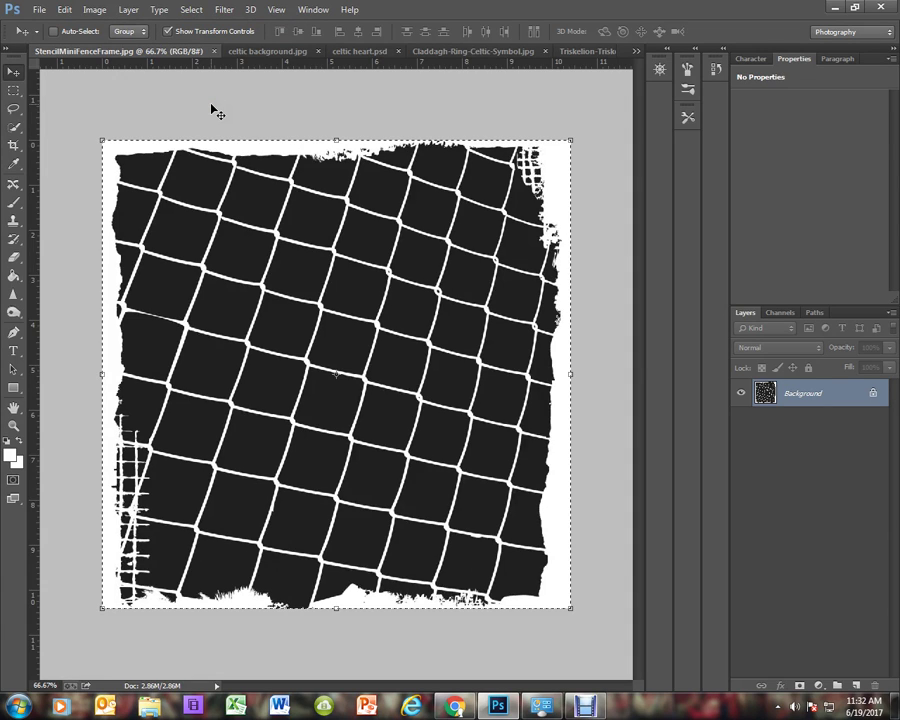
- Paste the fence image into Light Paintint Stencil Base.psd and move it to the canvas's upper-left corner, against the blue guides
{"action": "left_click", "coordinate": [313, 10]}
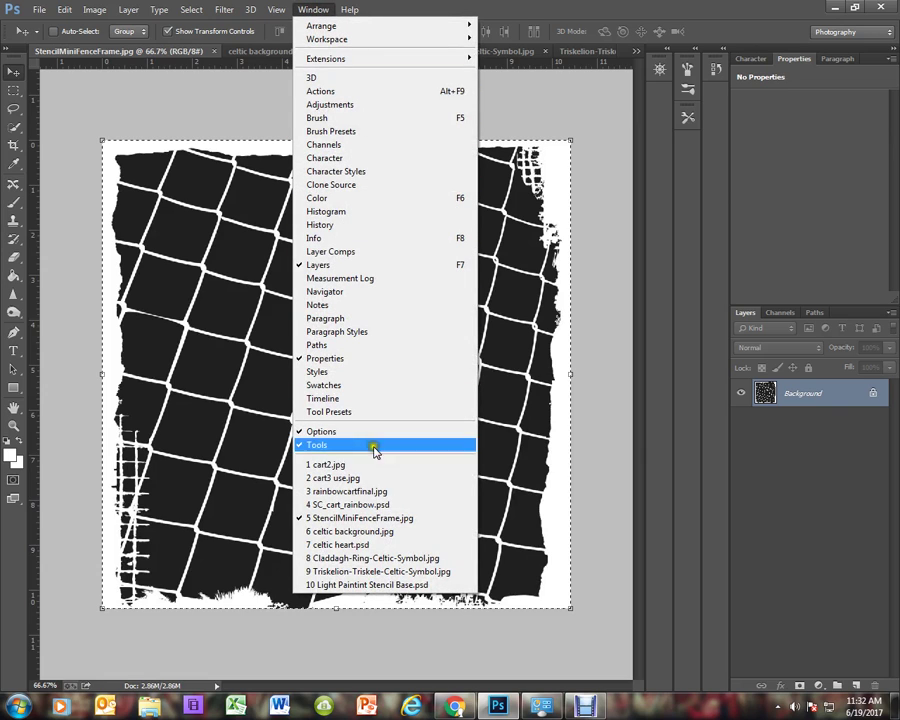
{"action": "left_click", "coordinate": [383, 586]}
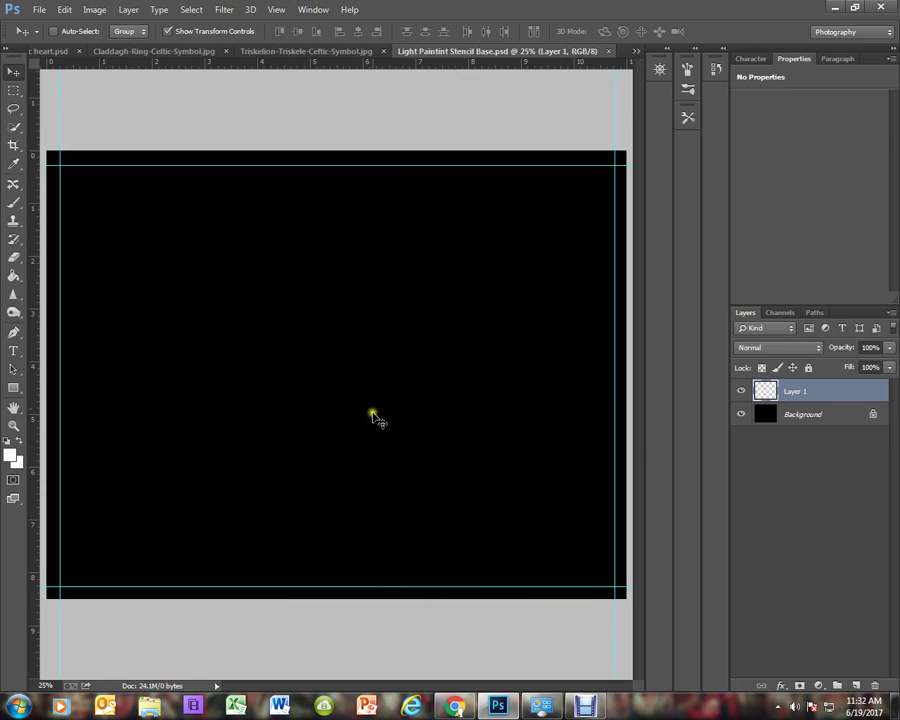
{"action": "key", "text": "ctrl+v"}
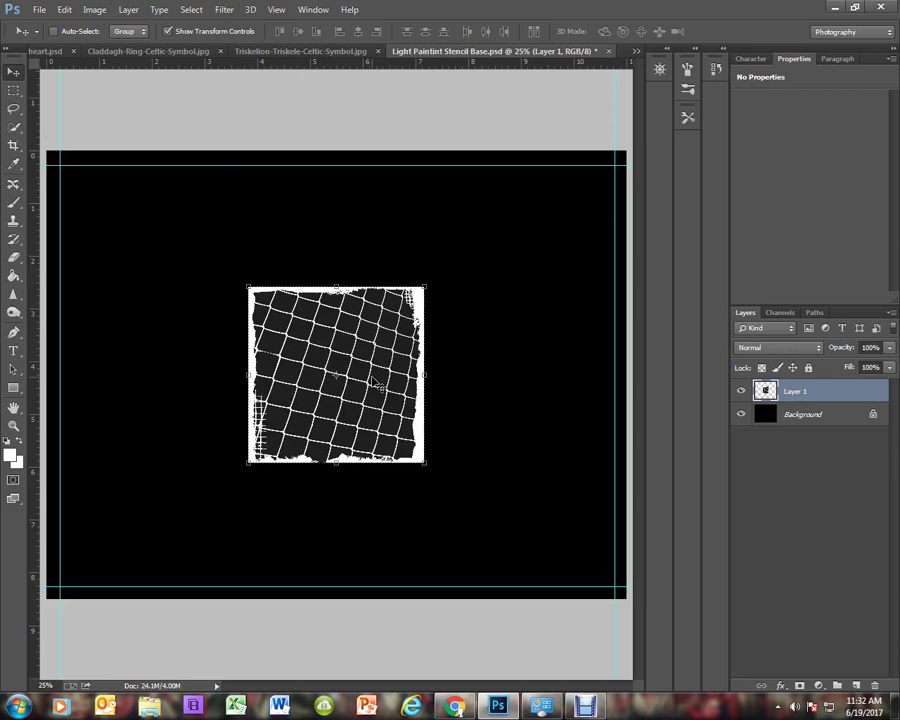
{"action": "left_click", "coordinate": [65, 10]}
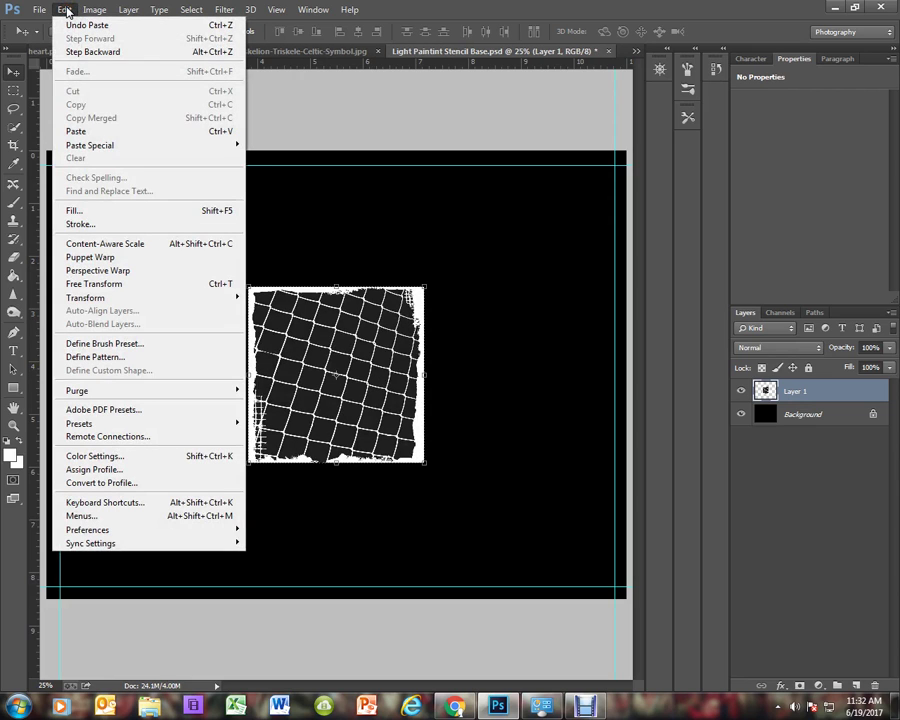
{"action": "left_click", "coordinate": [296, 126]}
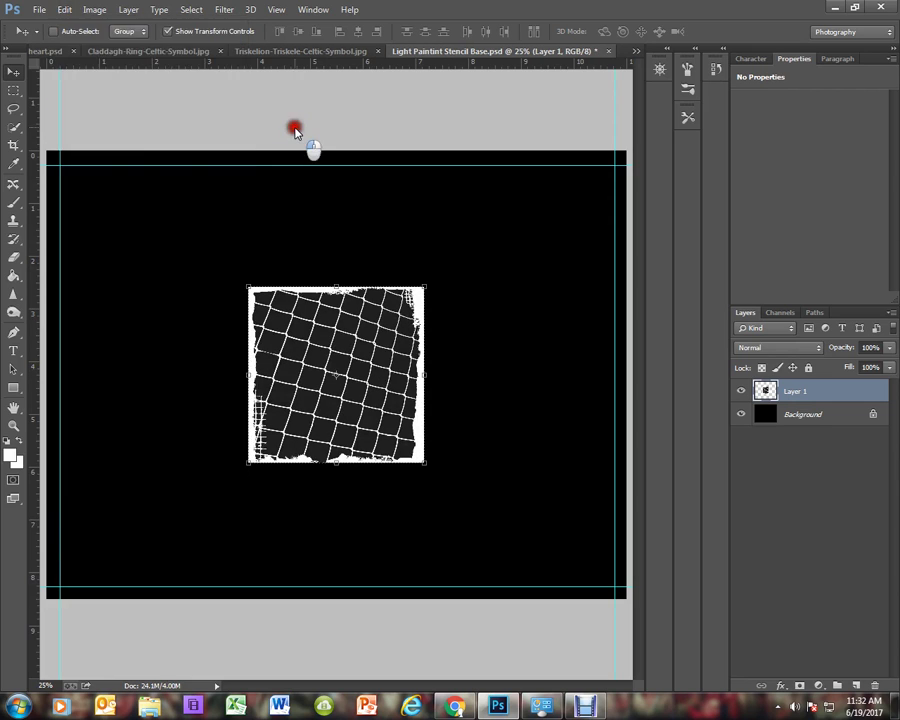
{"action": "left_click_drag", "start_coordinate": [316, 345], "coordinate": [143, 242]}
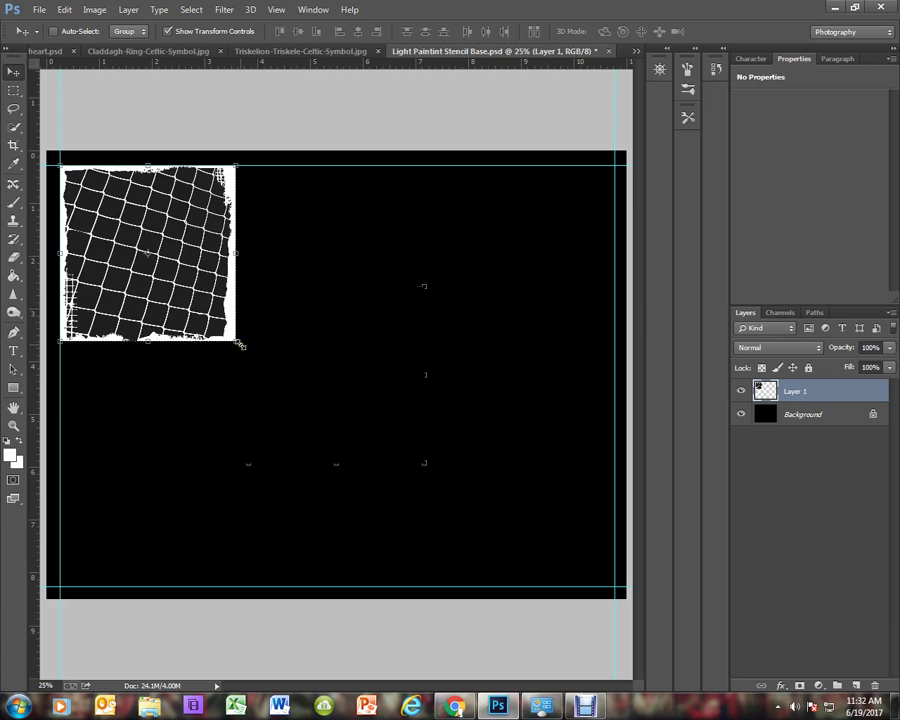
- Stretch the fence image to fill the whole area inside the blue guides and add a layer mask to Layer 1
{"action": "left_click_drag", "start_coordinate": [240, 345], "coordinate": [614, 585]}
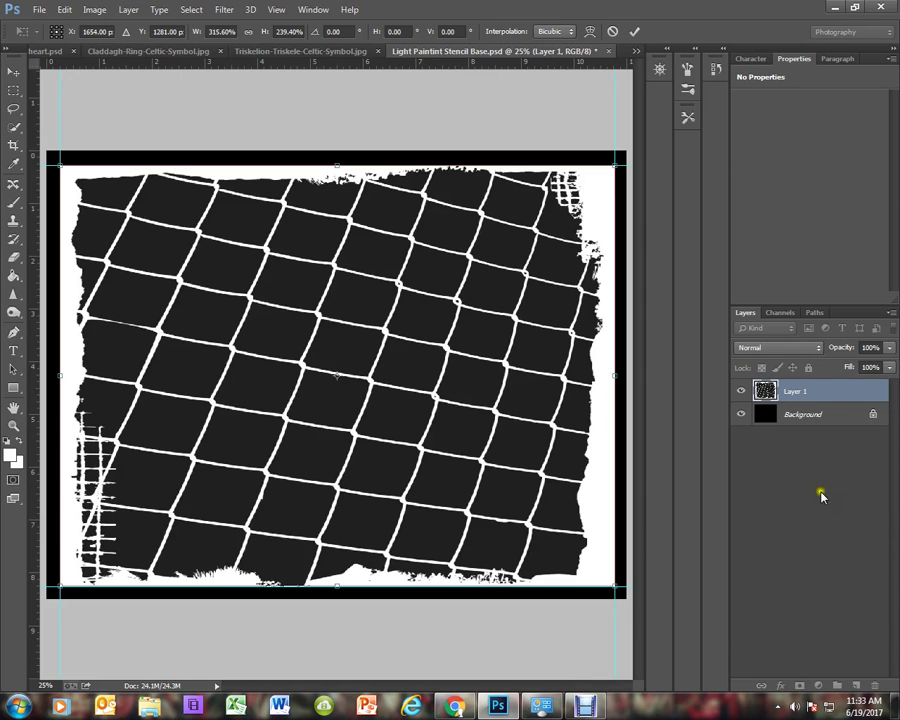
{"action": "key", "text": "Return"}
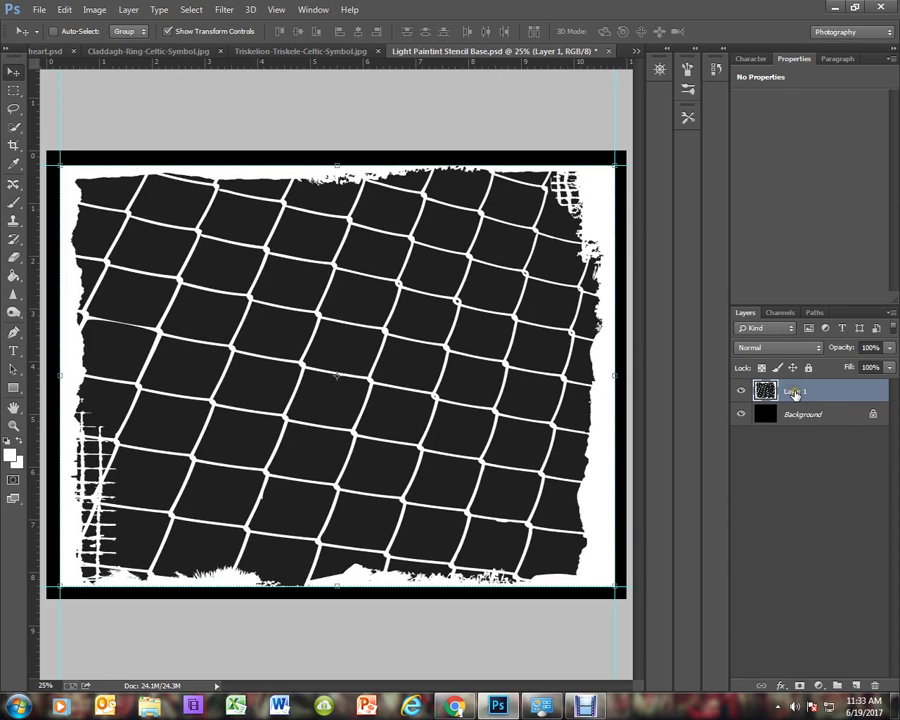
{"action": "left_click", "coordinate": [799, 686]}
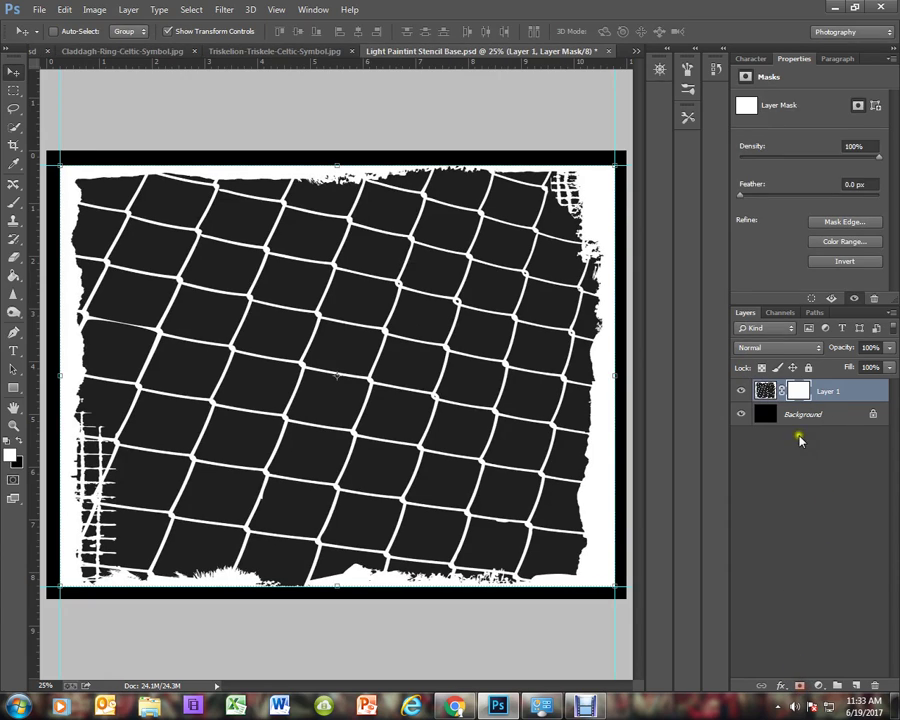
{"action": "left_click", "coordinate": [799, 393]}
- Set up the Brush tool with black foreground and a soft round tip at 1842 px and 0% hardness
{"action": "left_click", "coordinate": [18, 203]}
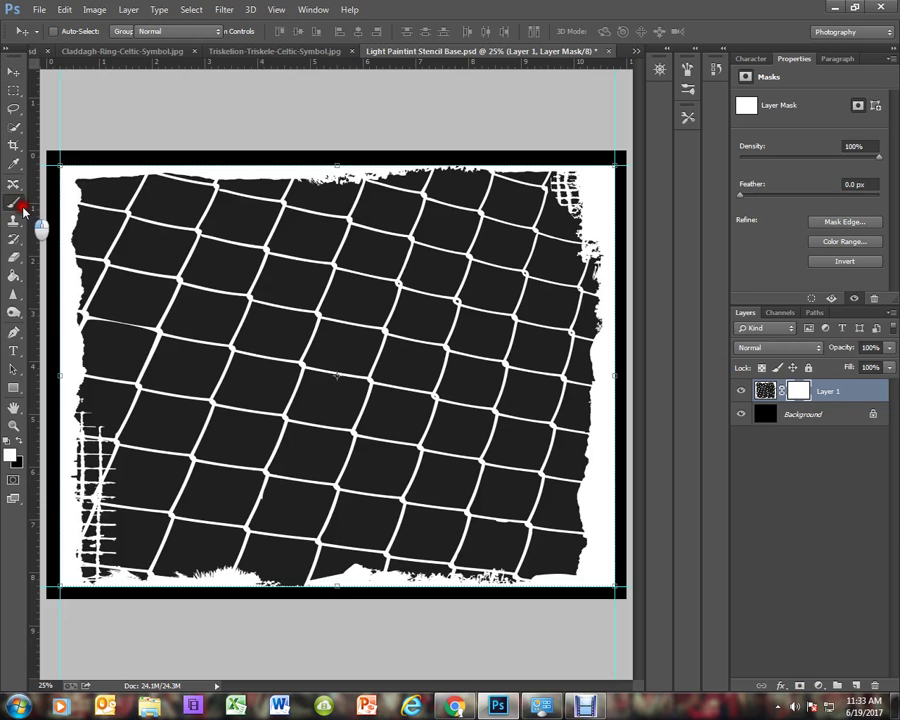
{"action": "left_click", "coordinate": [56, 199]}
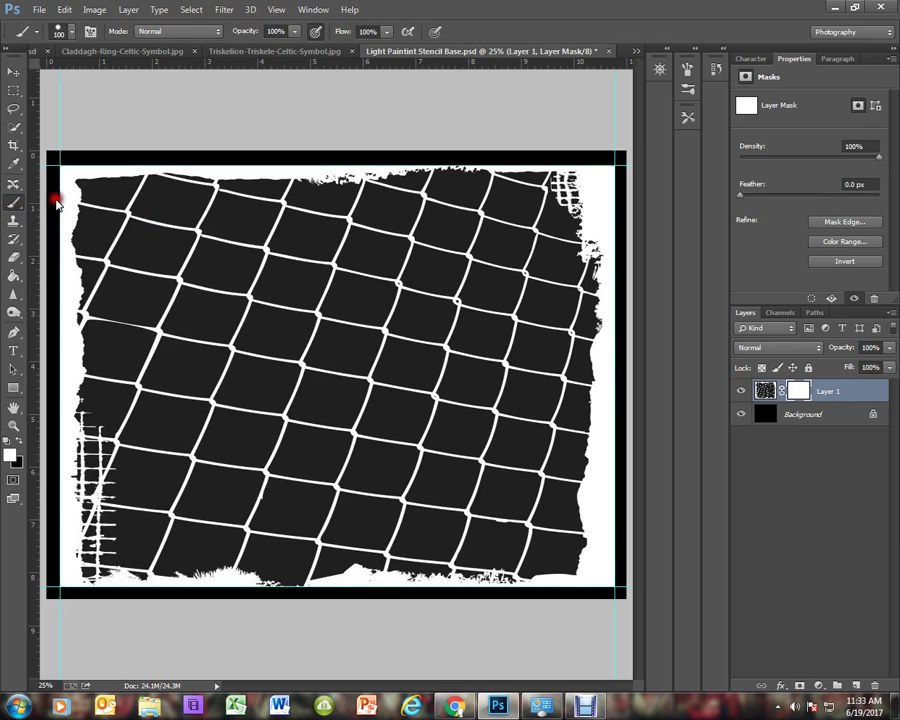
{"action": "left_click", "coordinate": [21, 441]}
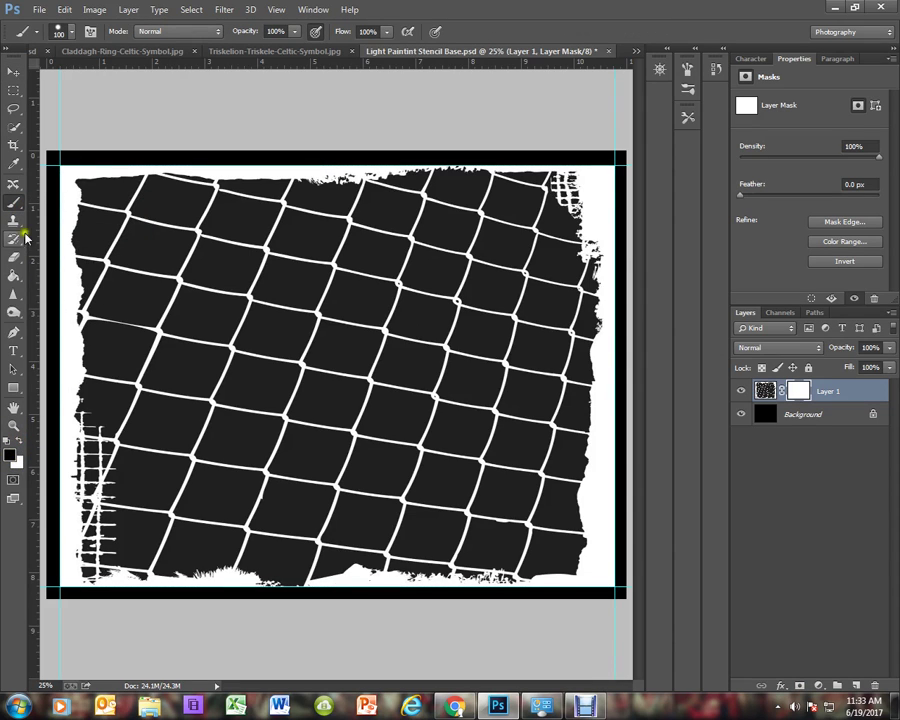
{"action": "left_click", "coordinate": [62, 31]}
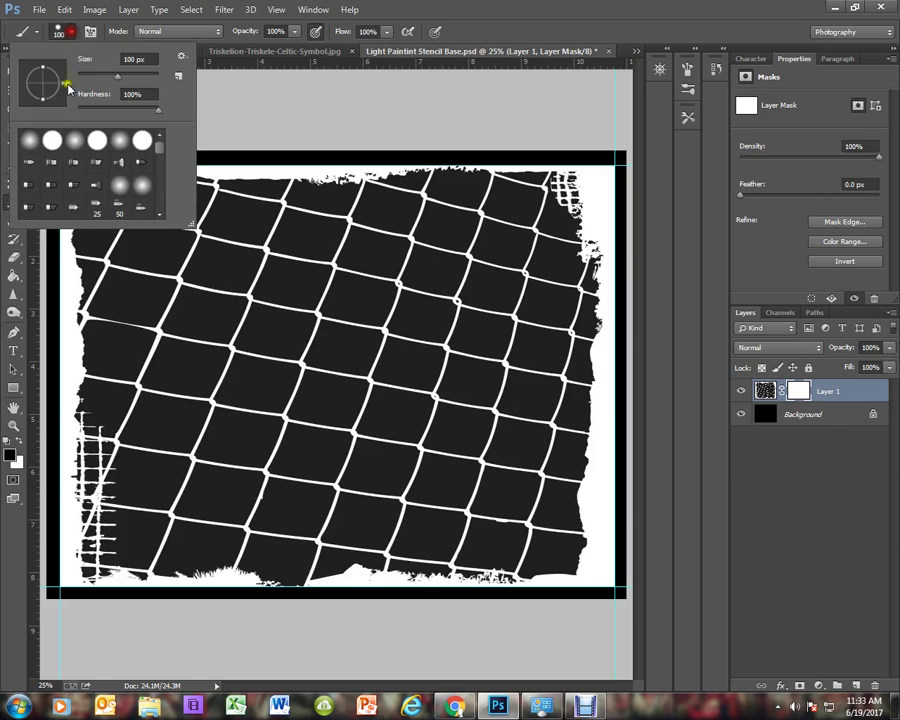
{"action": "left_click", "coordinate": [27, 140]}
{"action": "left_click_drag", "start_coordinate": [117, 76], "coordinate": [152, 79]}
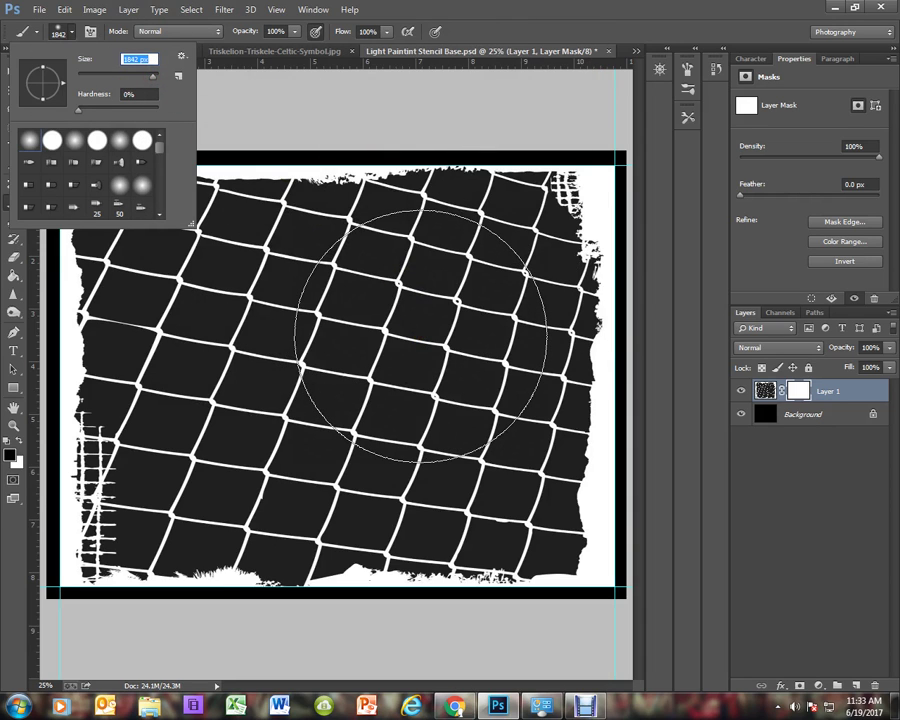
- Paint black dabs on the layer mask right of the canvas centre, lowering brush opacity to 55%, to fade out the fence there
{"action": "left_click", "coordinate": [420, 336]}
{"action": "left_click", "coordinate": [420, 336]}
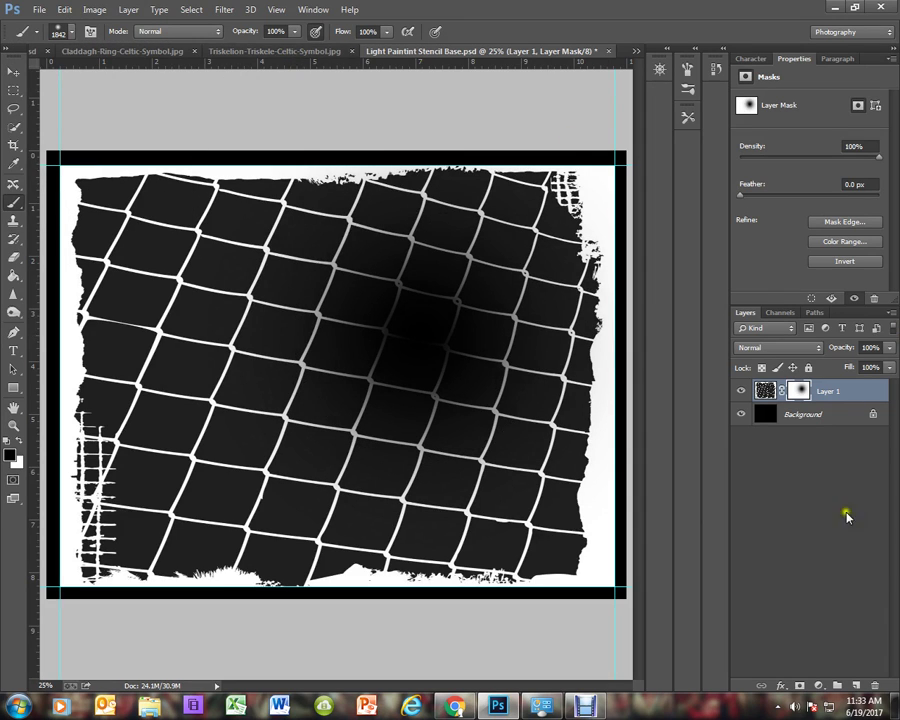
{"action": "left_click", "coordinate": [293, 34]}
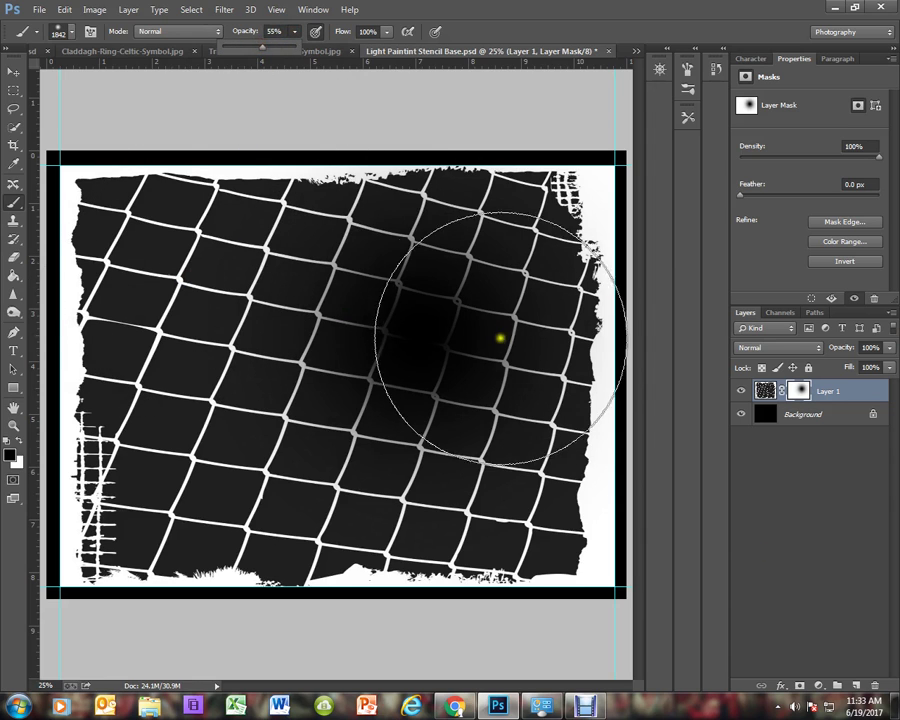
{"action": "left_click", "coordinate": [434, 328]}
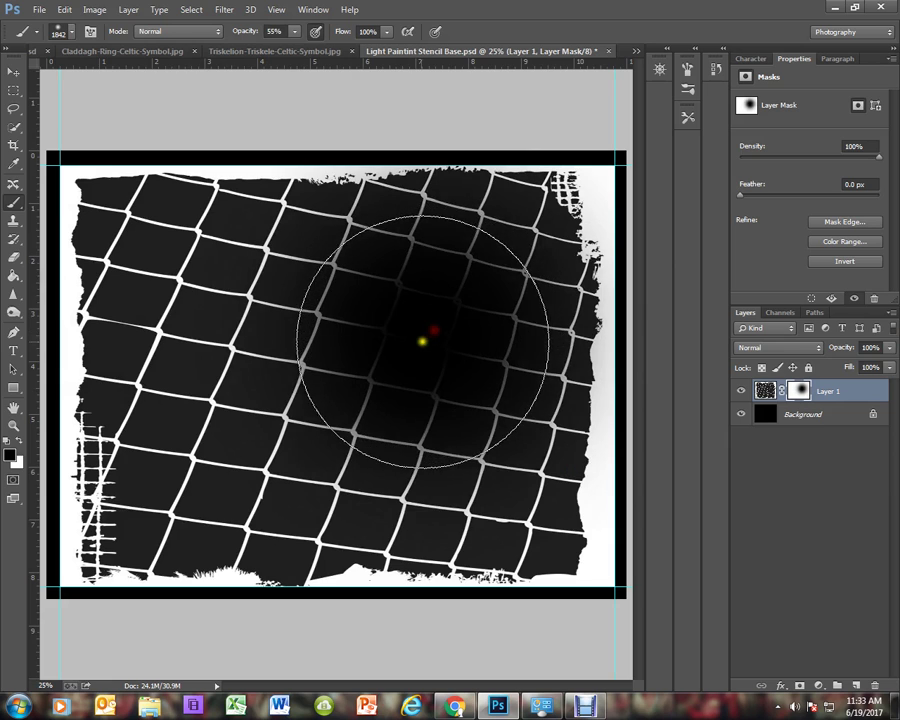
{"action": "left_click", "coordinate": [402, 326]}
{"action": "left_click", "coordinate": [452, 330]}
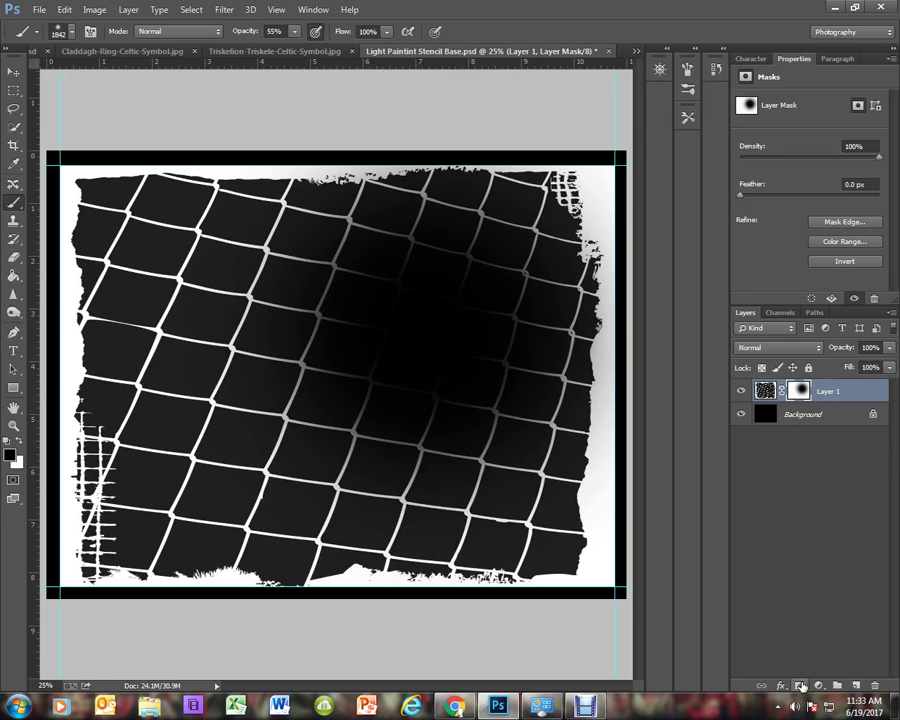
{"action": "left_click", "coordinate": [802, 390]}
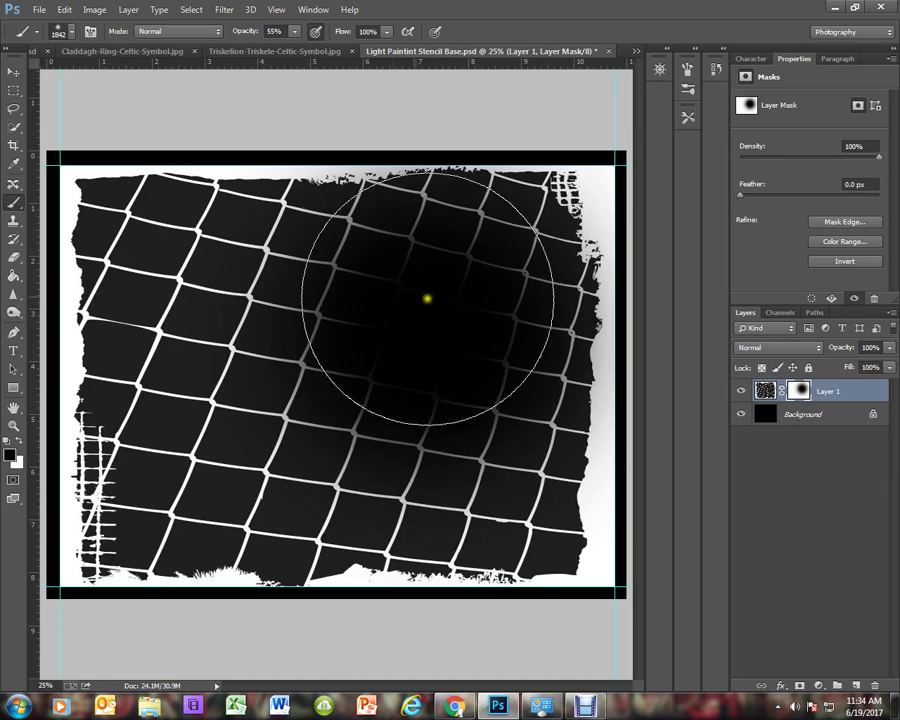
{"action": "left_click", "coordinate": [430, 333]}
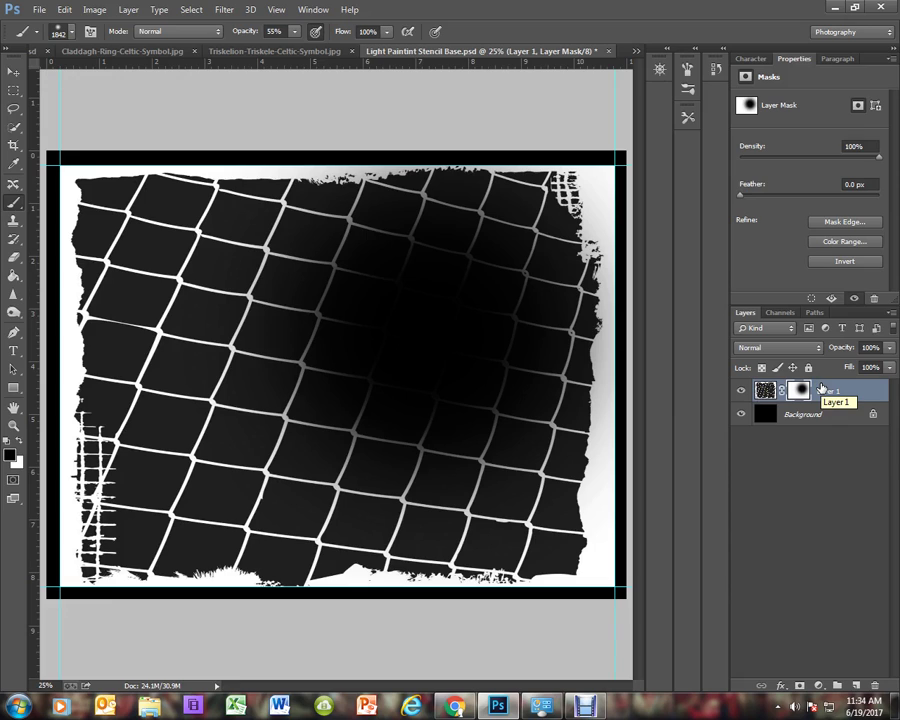
- Add a new layer named butterfly, rename Layer 1 to fence, and make the butterfly layer active
{"action": "left_click", "coordinate": [860, 686]}
{"action": "double_click", "coordinate": [805, 392]}
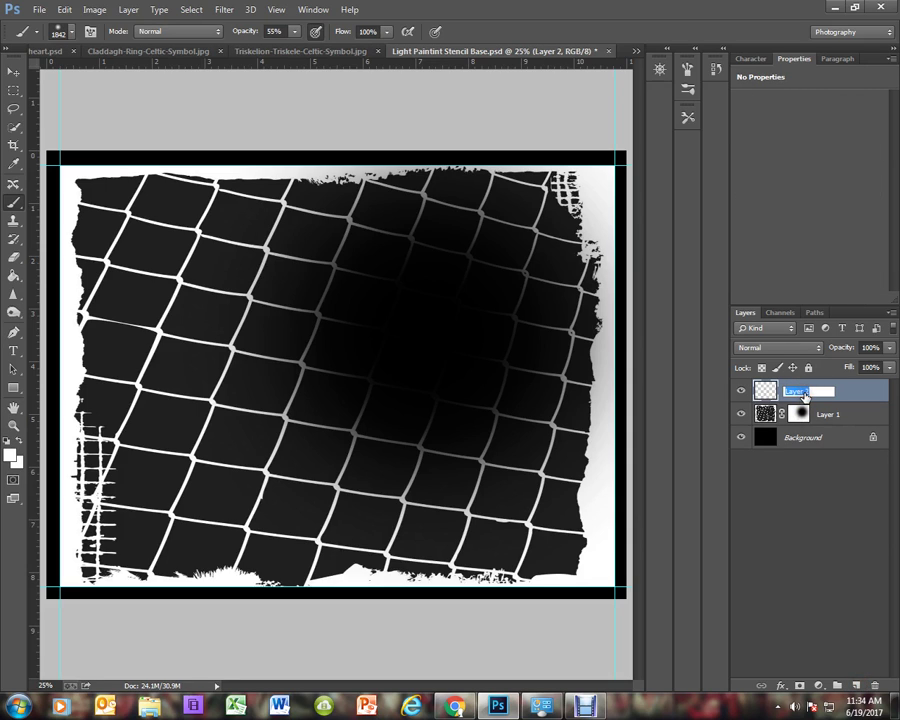
{"action": "type", "text": "B"}
{"action": "double_click", "coordinate": [822, 414]}
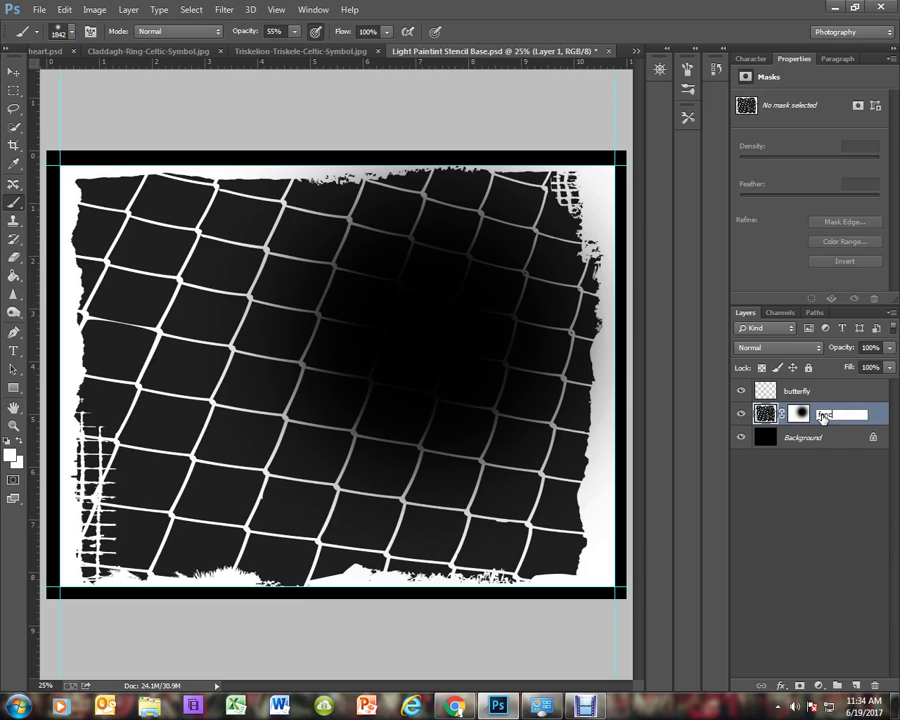
{"action": "type", "text": "fence"}
{"action": "left_click", "coordinate": [788, 389]}
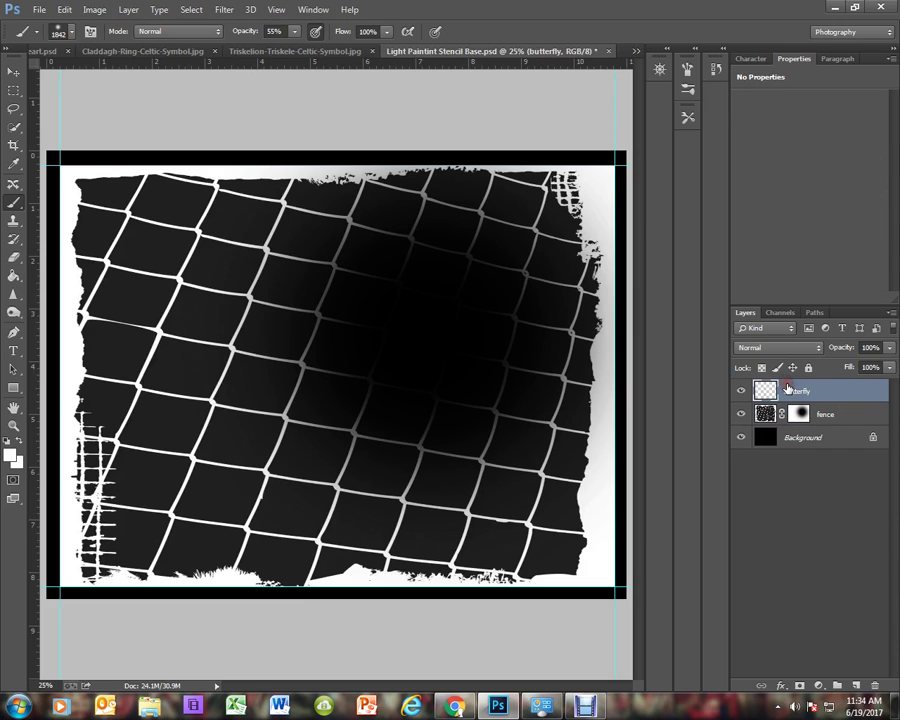
- Choose the 881 px butterfly brush from the brush presets for the butterfly layer
{"action": "left_click", "coordinate": [53, 26]}
{"action": "scroll", "coordinate": [174, 176], "scroll_direction": "down", "scroll_amount": 5}
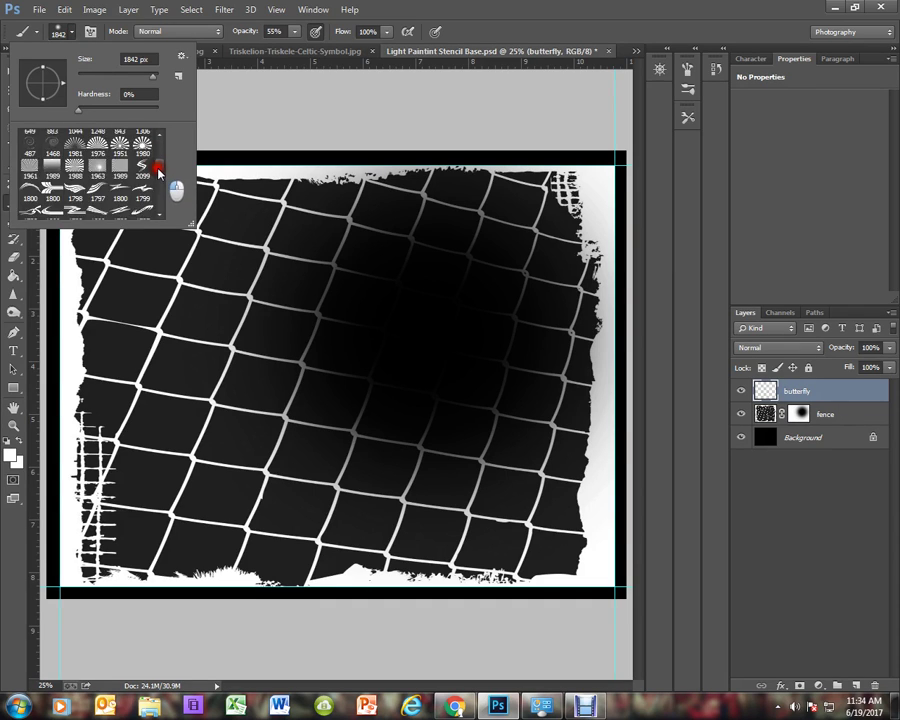
{"action": "scroll", "coordinate": [162, 215], "scroll_direction": "down", "scroll_amount": 1}
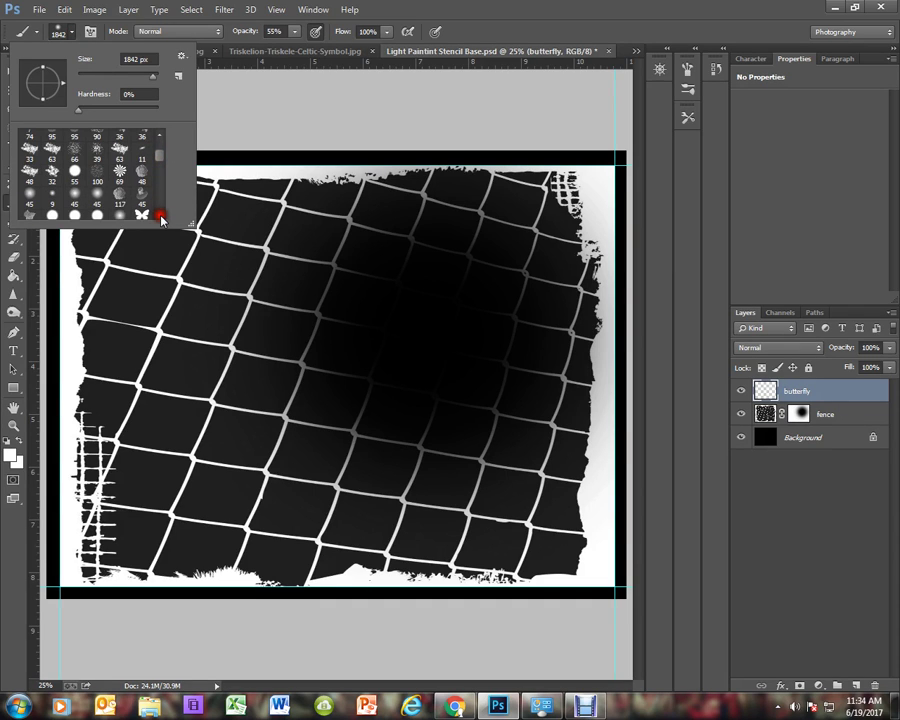
{"action": "scroll", "coordinate": [160, 216], "scroll_direction": "down", "scroll_amount": 1}
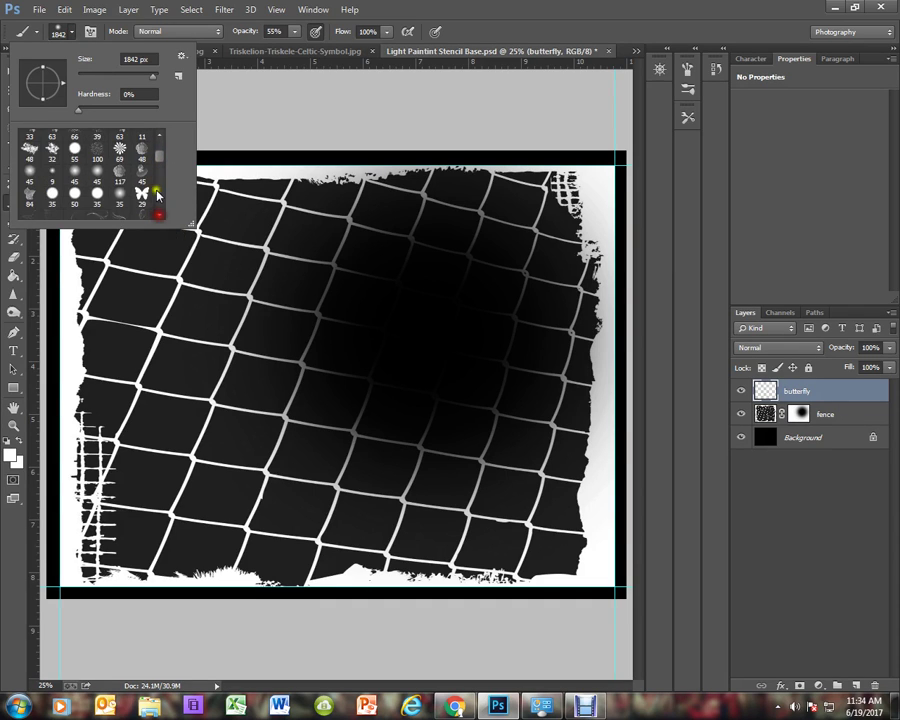
{"action": "left_click_drag", "start_coordinate": [156, 162], "coordinate": [157, 175]}
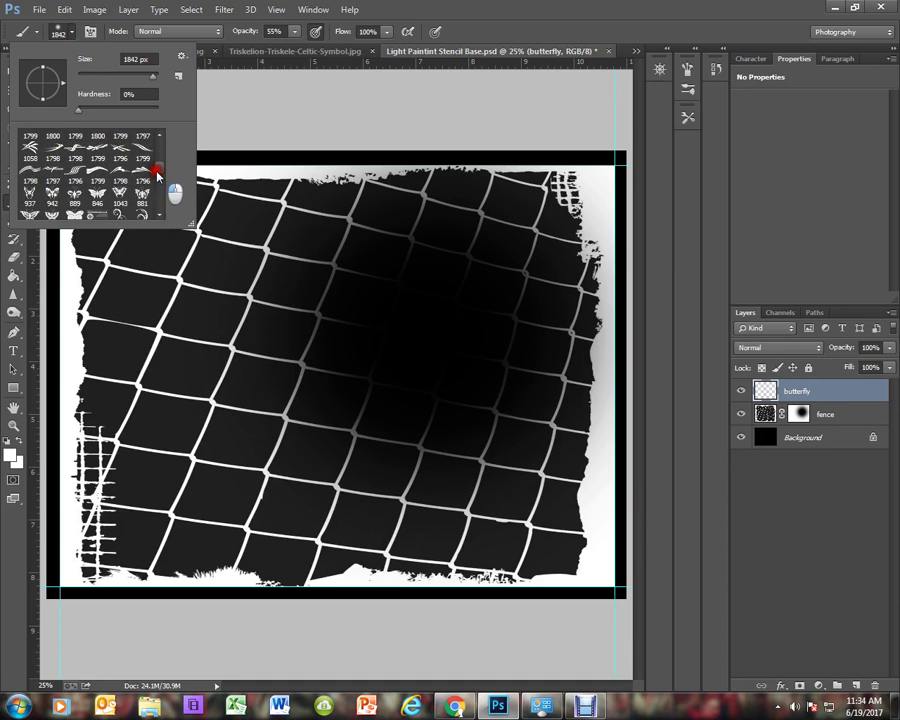
{"action": "left_click", "coordinate": [143, 193]}
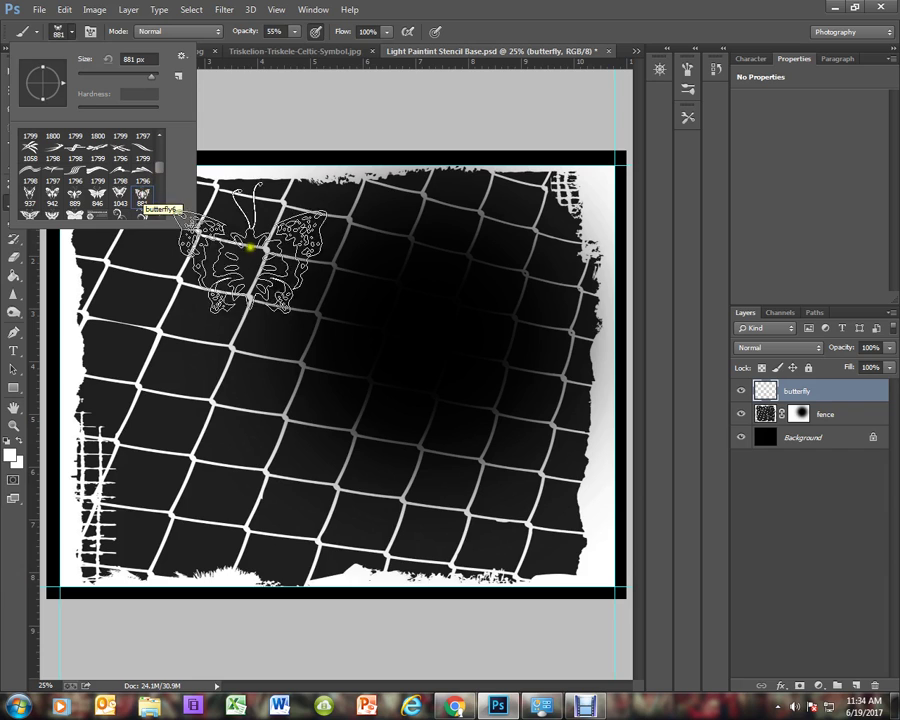
{"action": "left_click", "coordinate": [249, 84]}
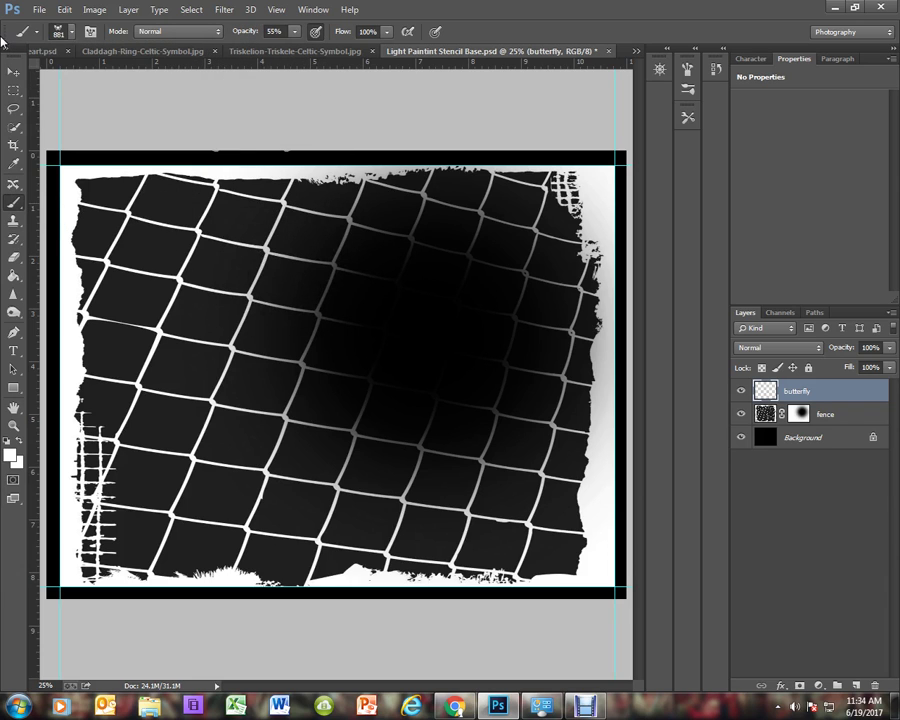
- Stamp a white butterfly over the faded fence area with the brush at 1000 px and 100% opacity
{"action": "left_click", "coordinate": [16, 440]}
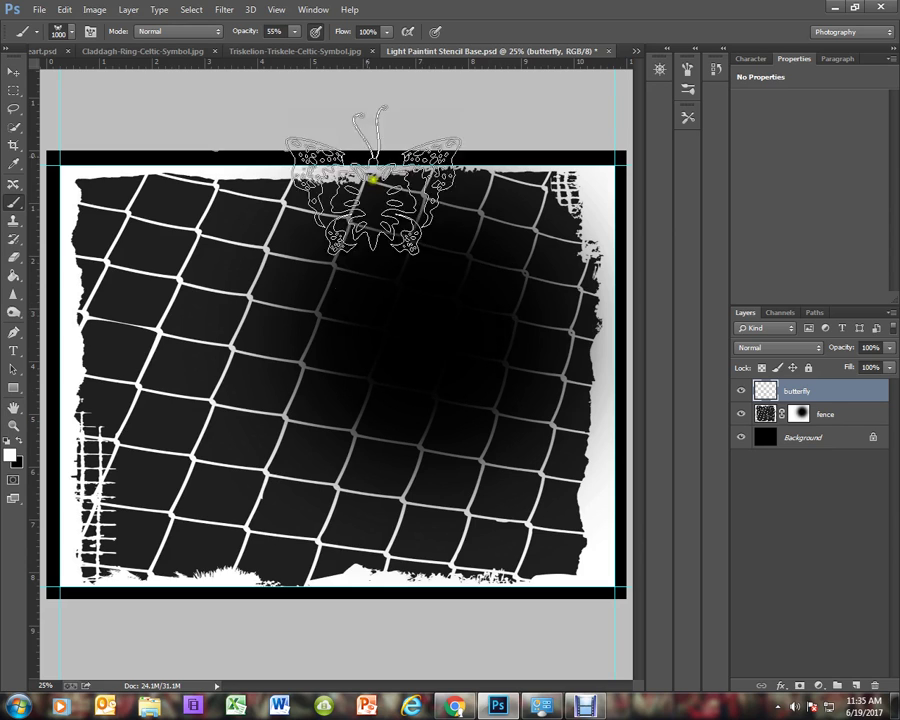
{"action": "mouse_move", "coordinate": [296, 30]}
{"action": "left_mouse_down"}
{"action": "mouse_move", "coordinate": [426, 242]}
{"action": "mouse_move", "coordinate": [438, 314]}
{"action": "left_mouse_up"}
{"action": "left_click", "coordinate": [438, 314]}
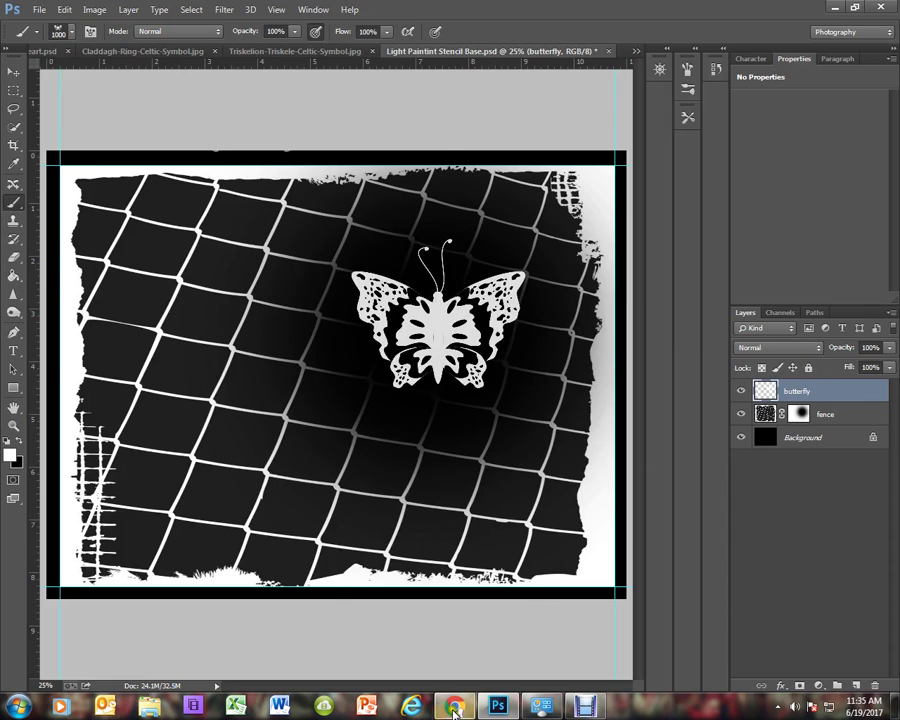
- Switch to Chrome, view the butterfly and fence layer examples in the Stencil Design project criteria document, and return to Photoshop
{"action": "left_click", "coordinate": [455, 706]}
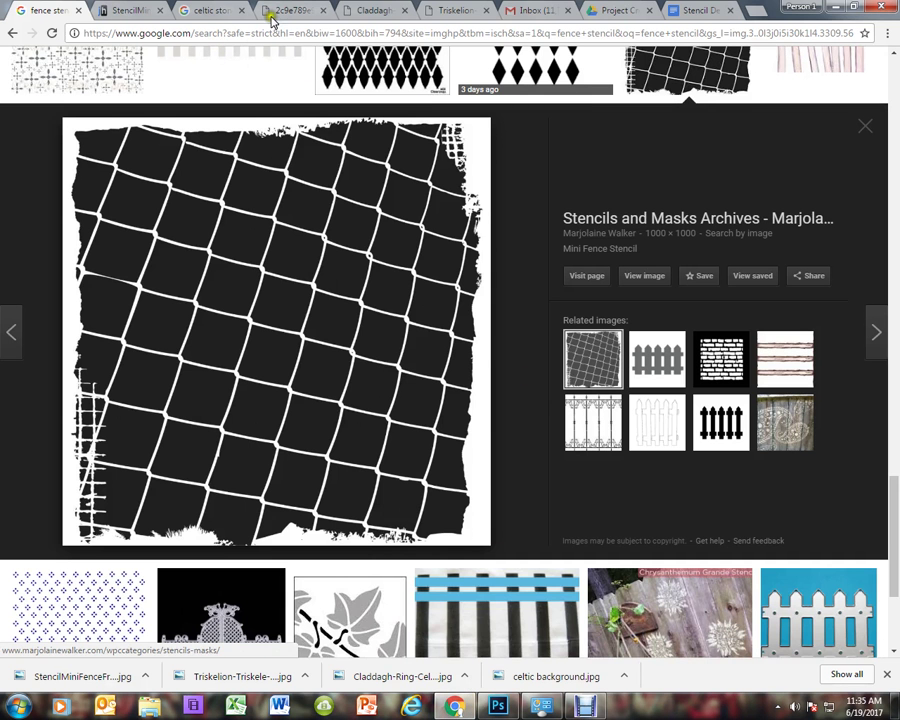
{"action": "left_click", "coordinate": [695, 12]}
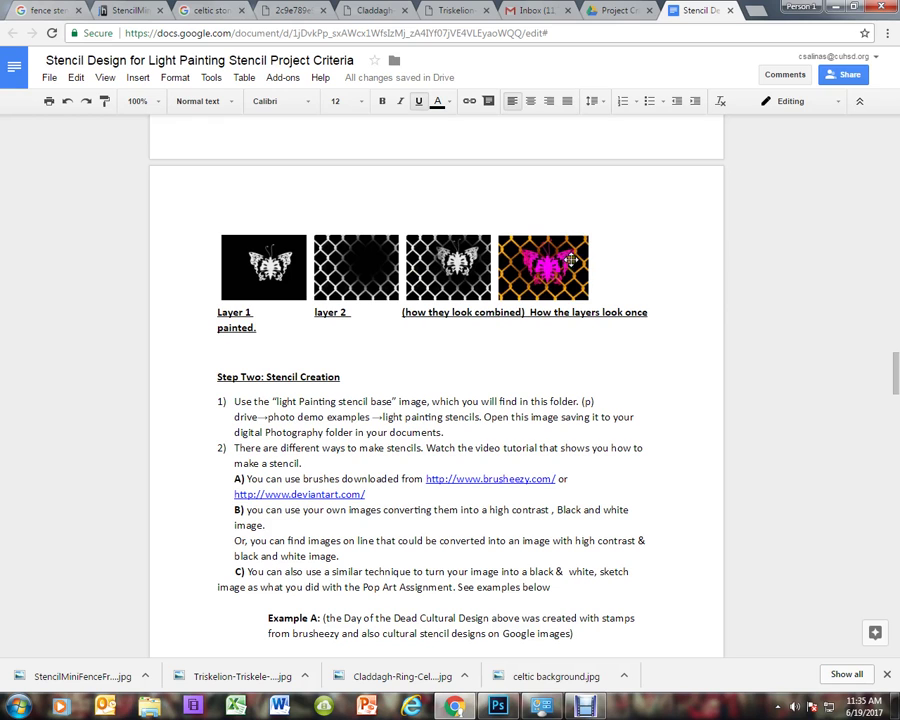
{"action": "left_click", "coordinate": [498, 708]}
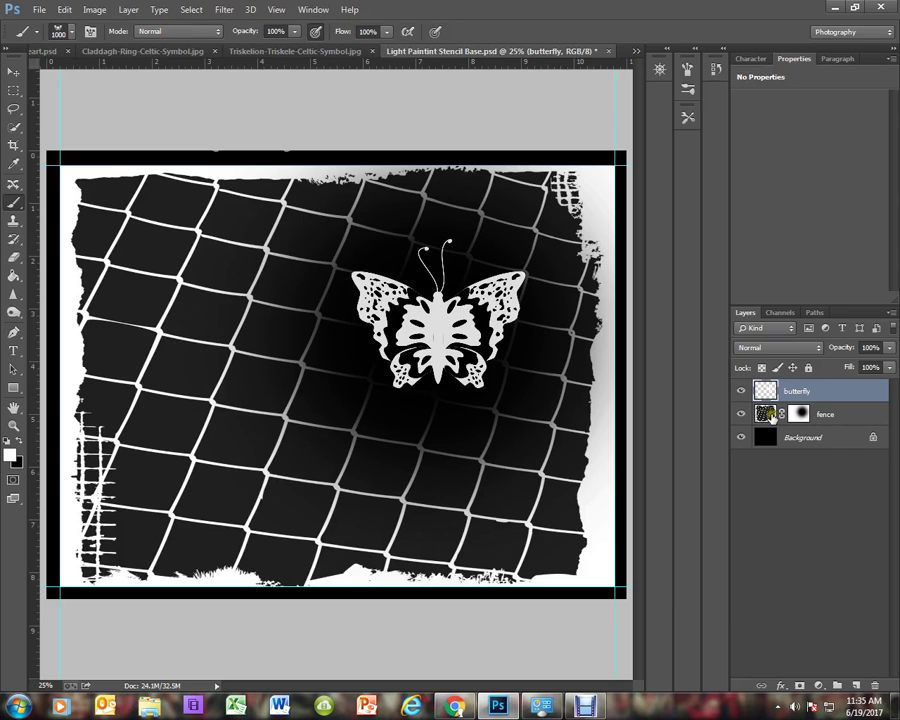
- Hide and show the butterfly layer and the fence layer in turn to inspect each stencil separately
{"action": "left_click", "coordinate": [741, 391]}
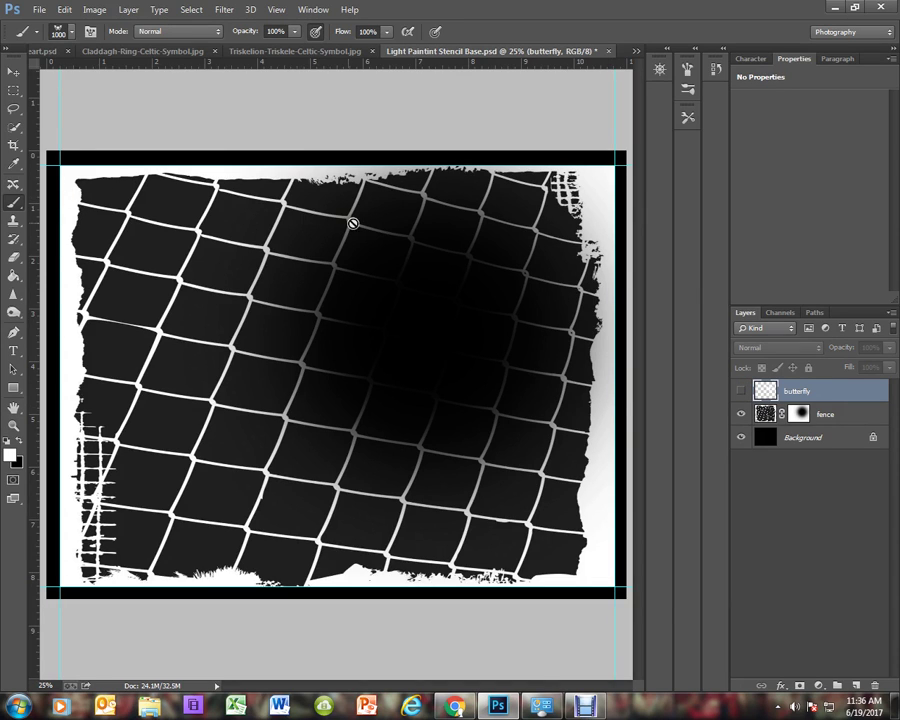
{"action": "left_click", "coordinate": [741, 391]}
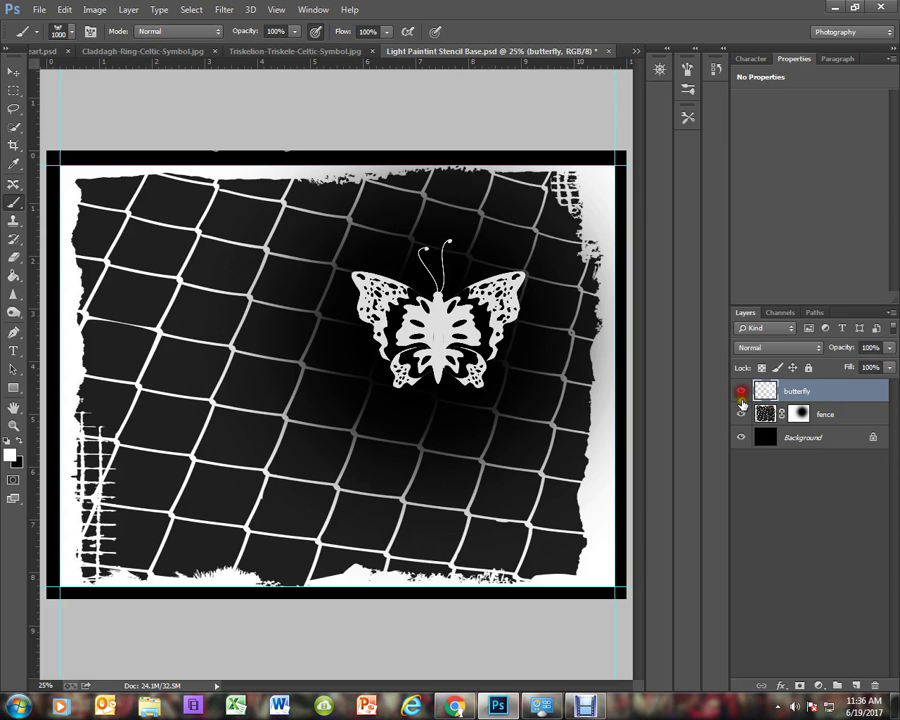
{"action": "left_click", "coordinate": [741, 413]}
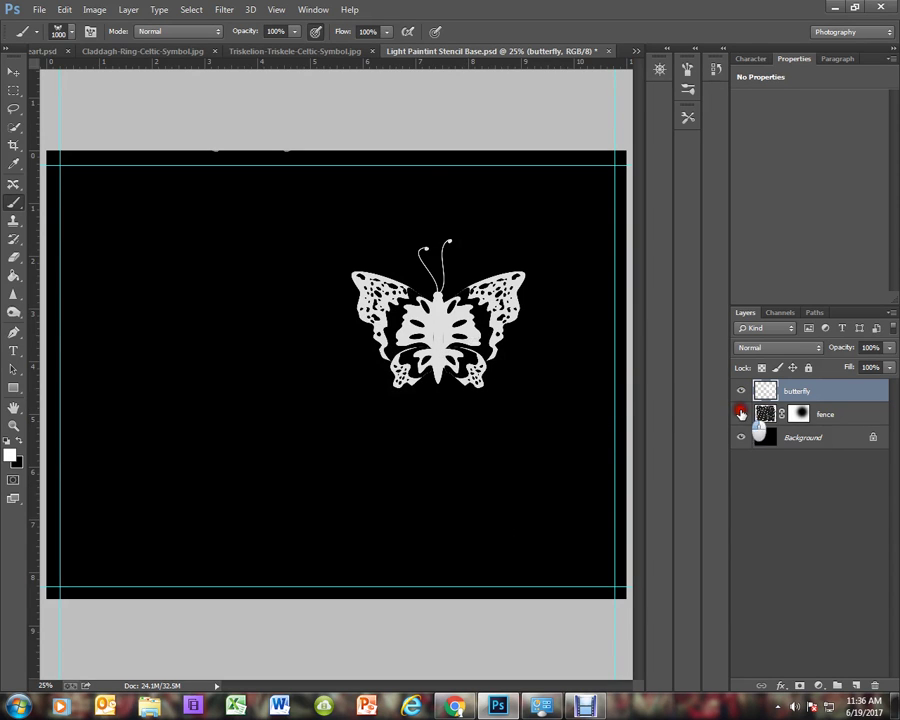
{"action": "left_click", "coordinate": [741, 413]}
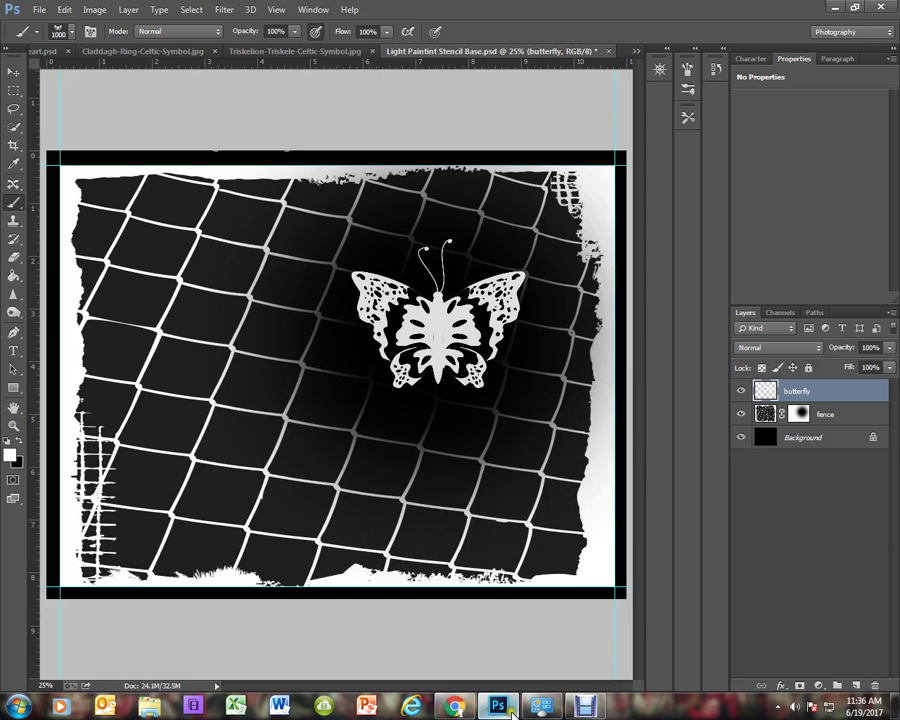
- Switch back to the project criteria document in Chrome and read through the Stencil Creation instructions and Examples B and C
{"action": "left_click", "coordinate": [500, 706]}
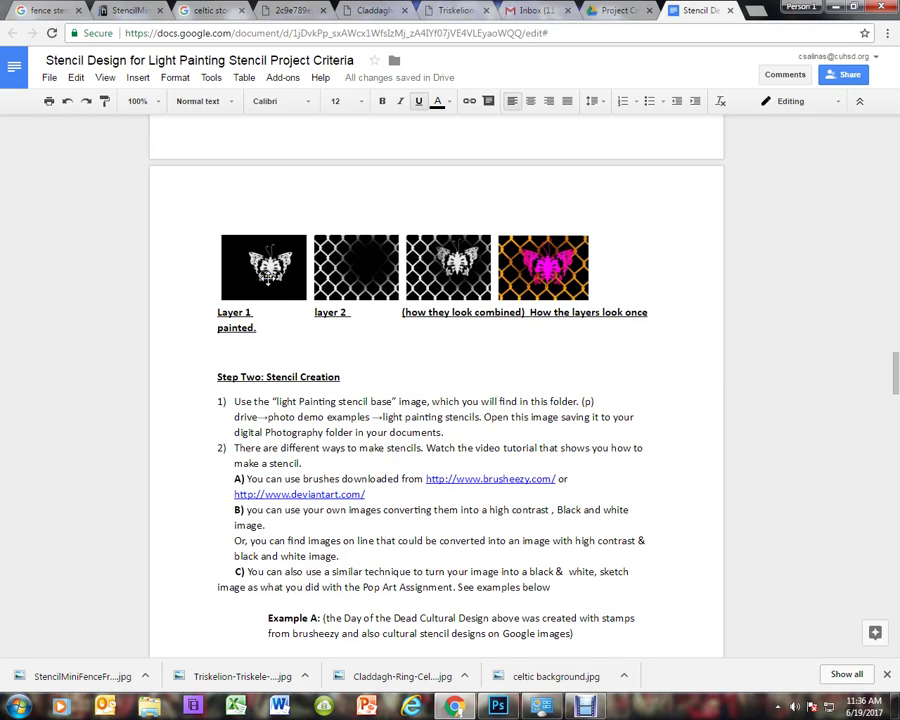
{"action": "left_click", "coordinate": [325, 306]}
{"action": "scroll", "coordinate": [472, 450], "scroll_direction": "down", "scroll_amount": 4}
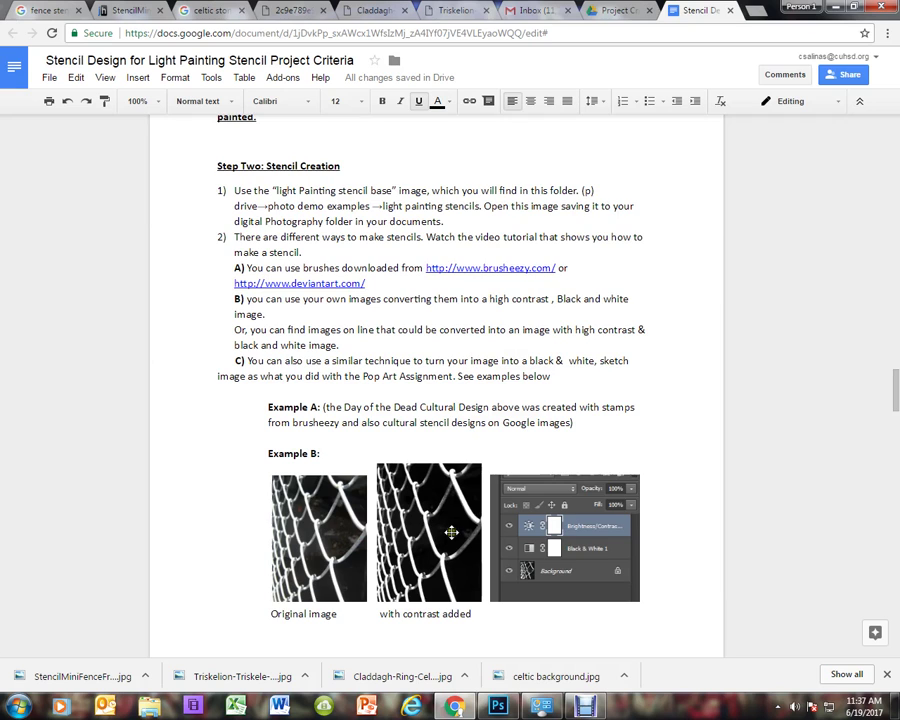
{"action": "scroll", "coordinate": [450, 526], "scroll_direction": "down", "scroll_amount": 5}
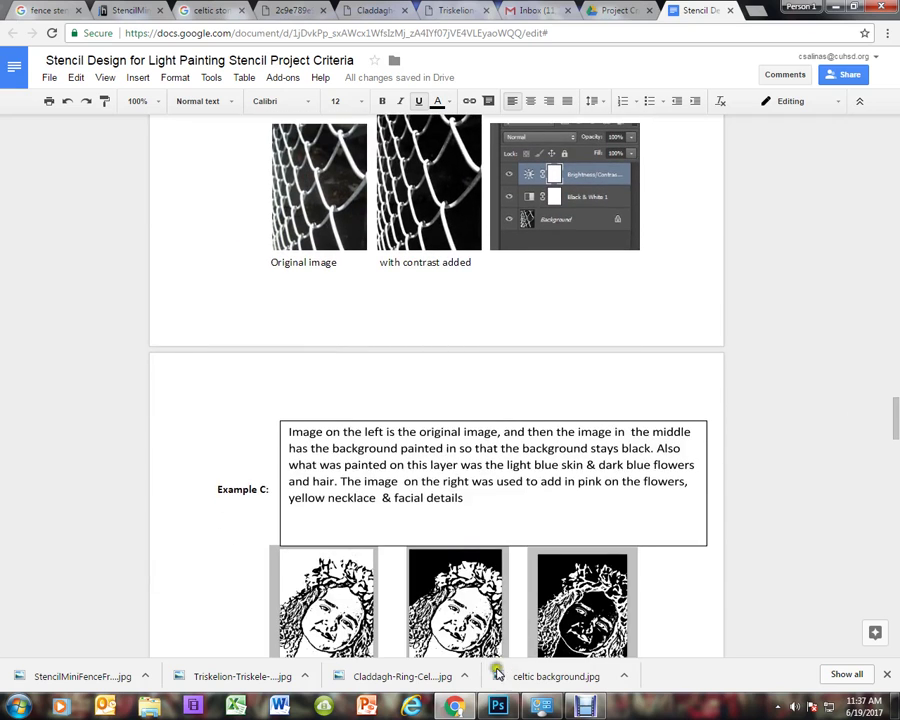
- Switch to Photoshop and delete the butterfly and fence layers from the stencil base document
{"action": "left_click", "coordinate": [500, 708]}
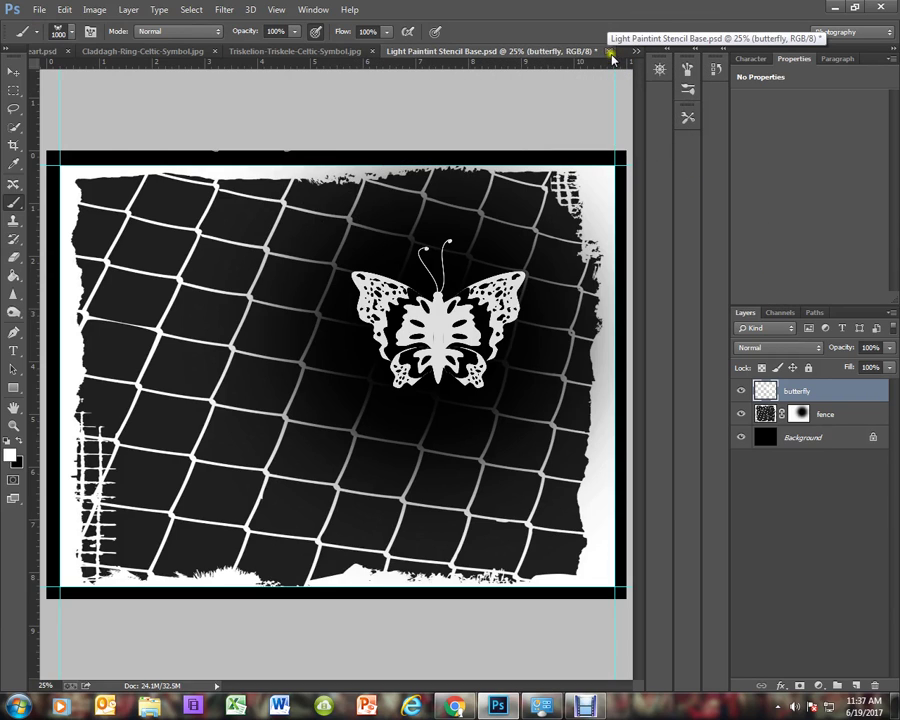
{"action": "left_click_drag", "start_coordinate": [836, 394], "coordinate": [875, 680]}
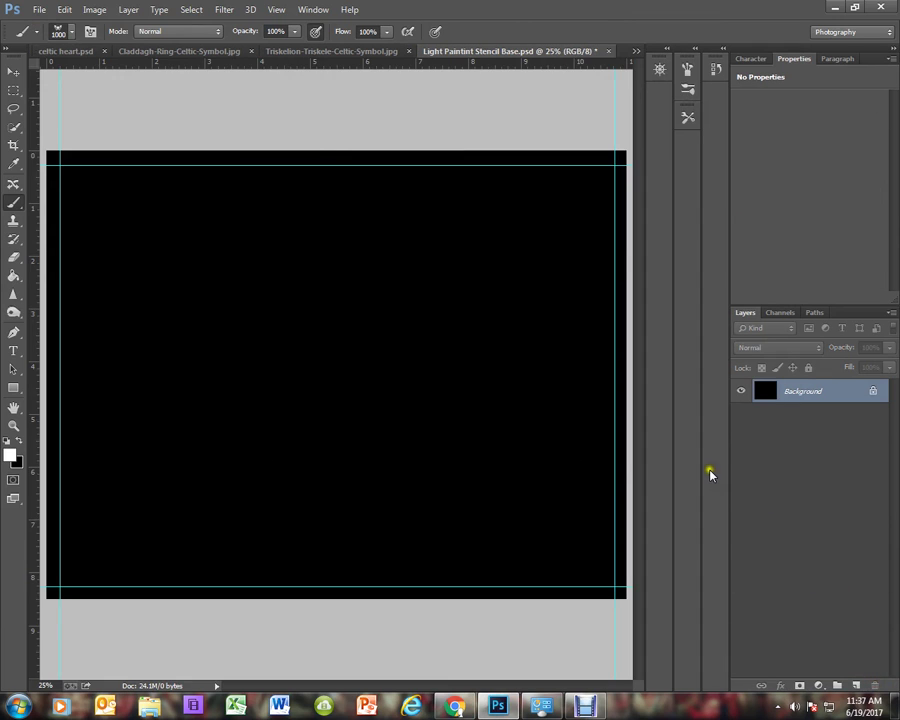
- In celtic background.jpg, select the spiral carving above the bottom border with the Rectangular Marquee and copy it
{"action": "left_click", "coordinate": [314, 10]}
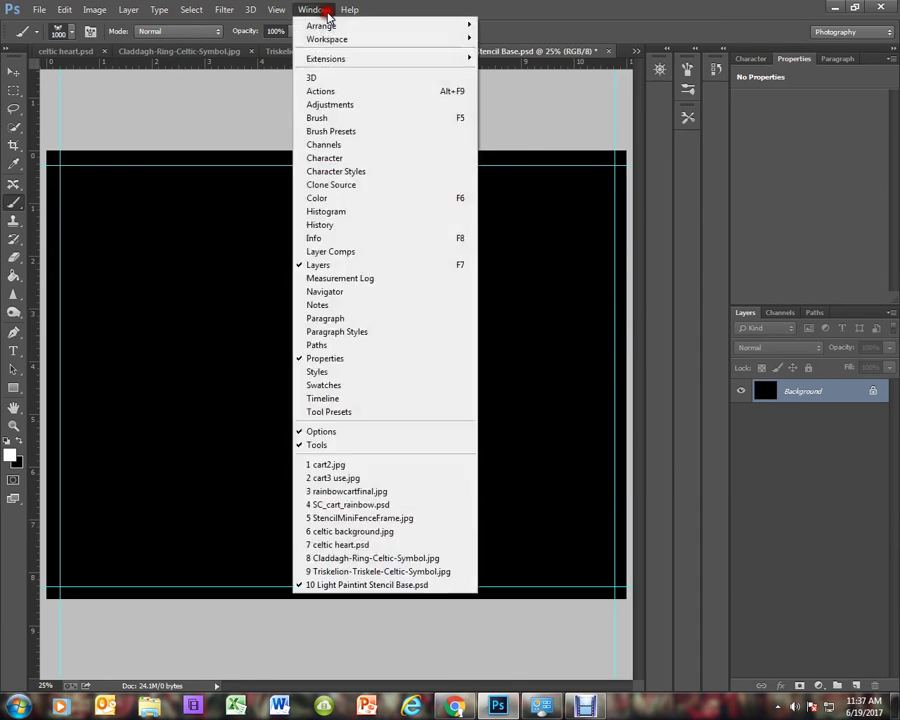
{"action": "left_click", "coordinate": [314, 10]}
{"action": "left_click", "coordinate": [314, 10]}
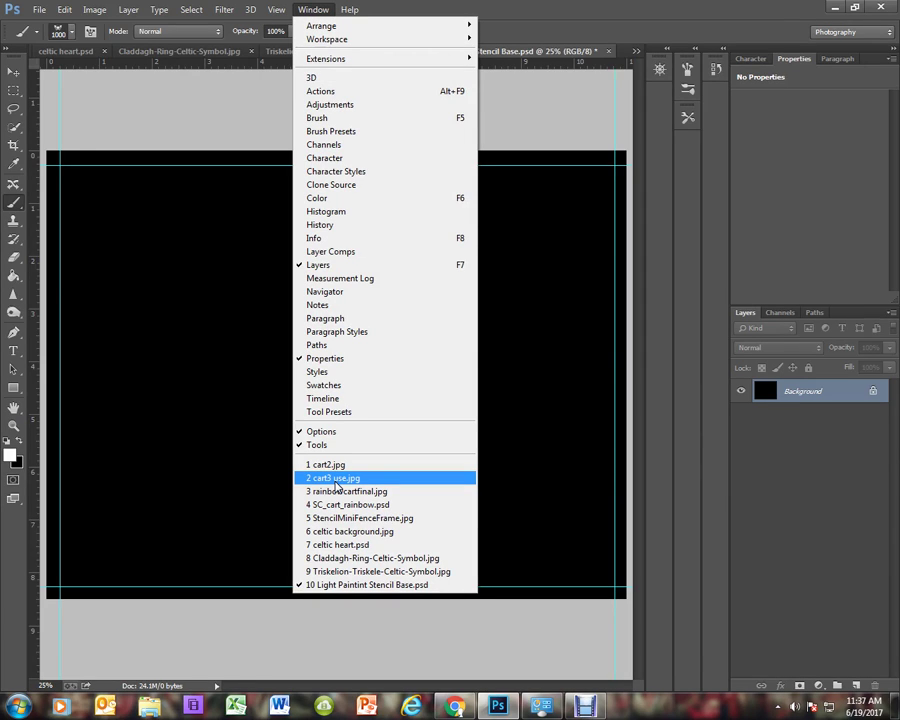
{"action": "left_click", "coordinate": [340, 531]}
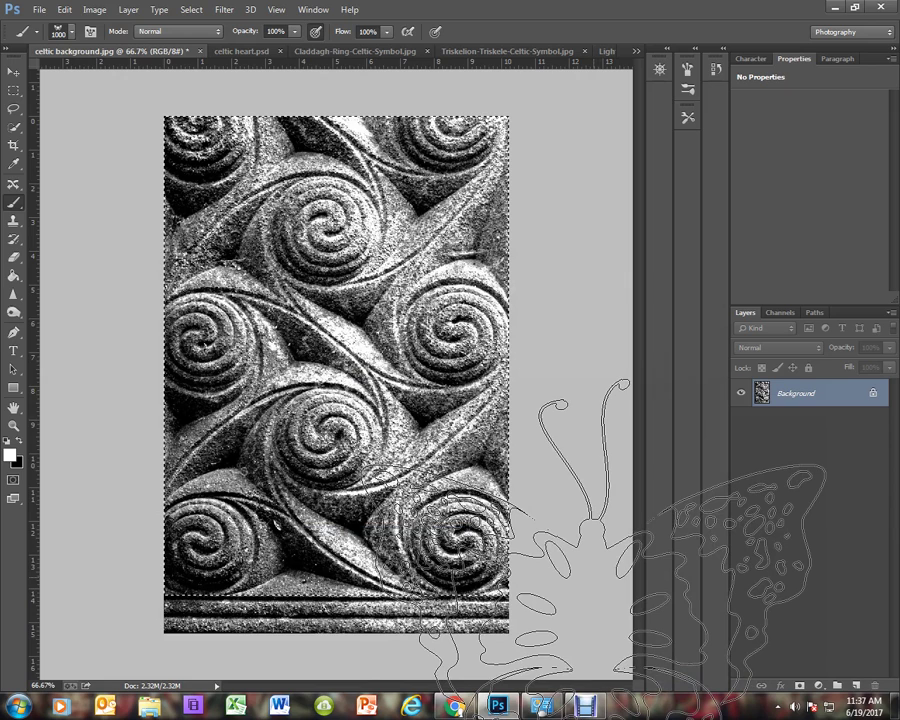
{"action": "left_click", "coordinate": [14, 94]}
{"action": "left_click", "coordinate": [57, 91]}
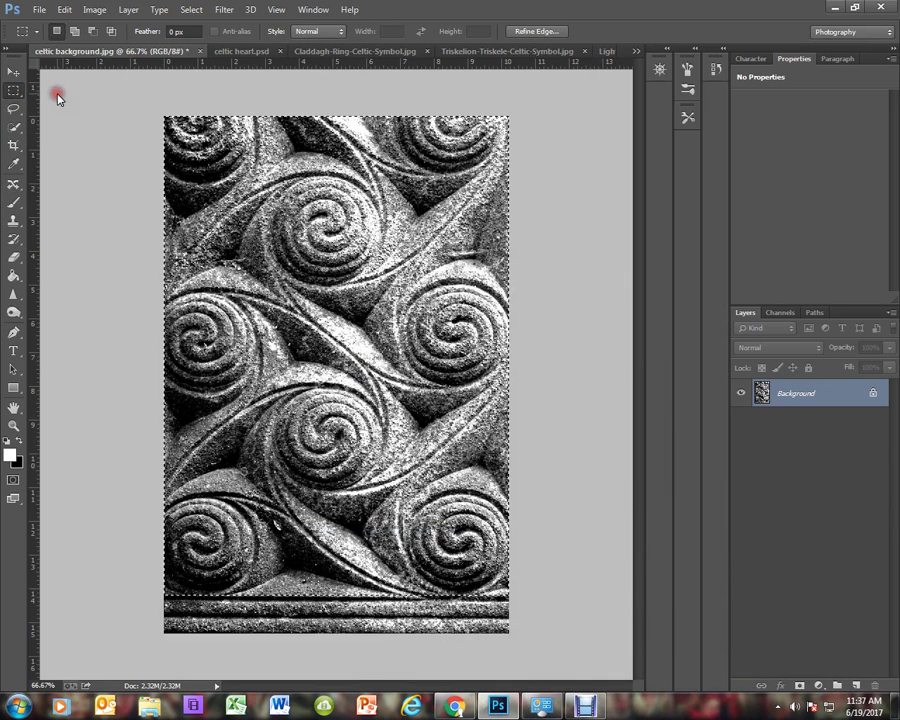
{"action": "left_click_drag", "start_coordinate": [163, 117], "coordinate": [510, 597]}
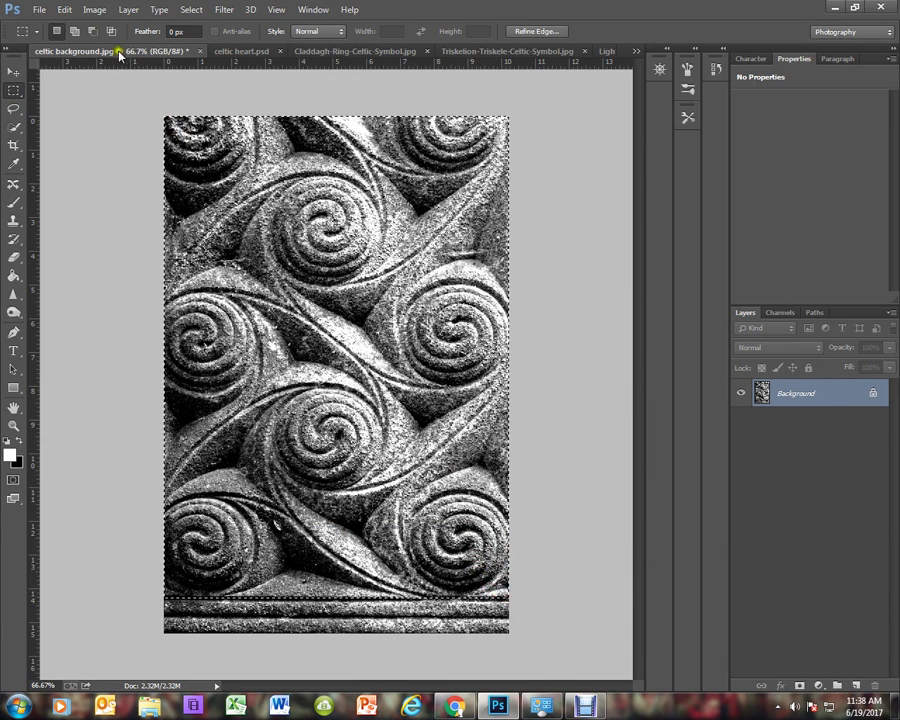
{"action": "left_click", "coordinate": [66, 10]}
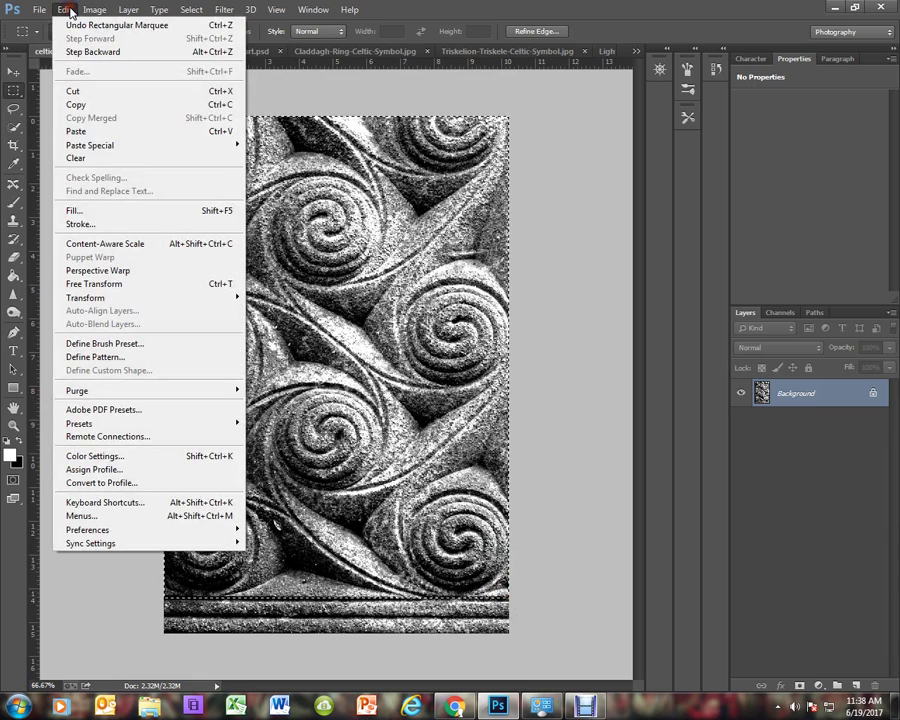
{"action": "left_click", "coordinate": [76, 104]}
- Paste the copied spiral carving into Light Paintint Stencil Base.psd
{"action": "left_click", "coordinate": [316, 10]}
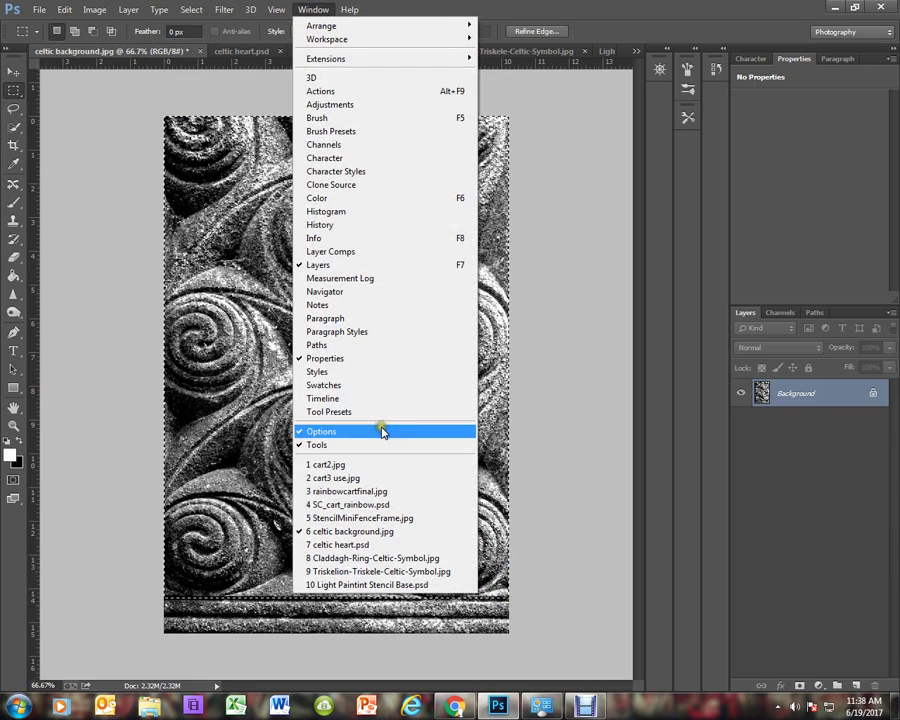
{"action": "left_click", "coordinate": [405, 585]}
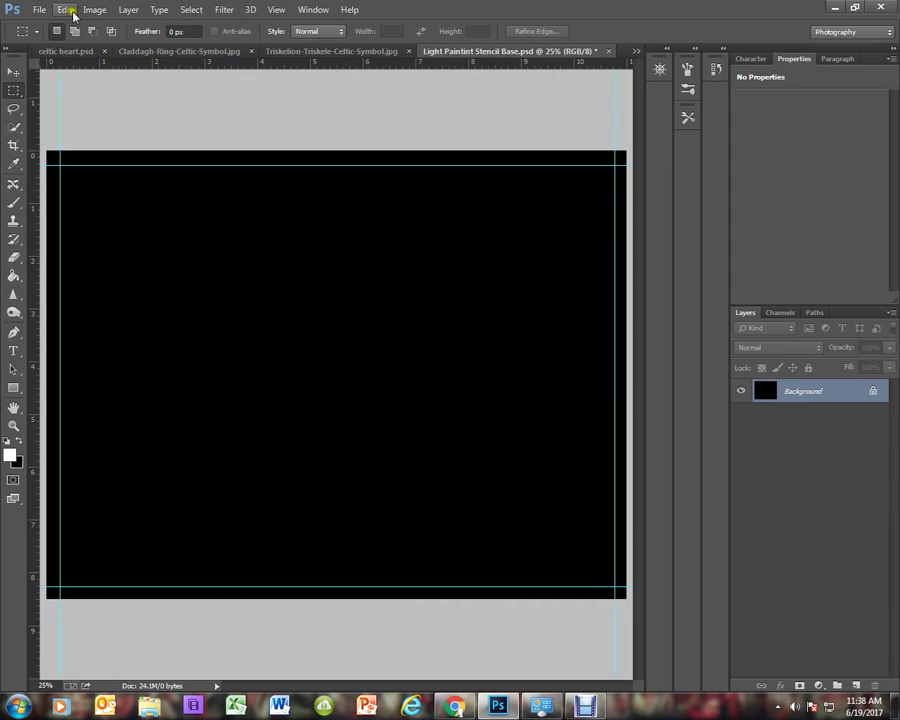
{"action": "left_click", "coordinate": [64, 10]}
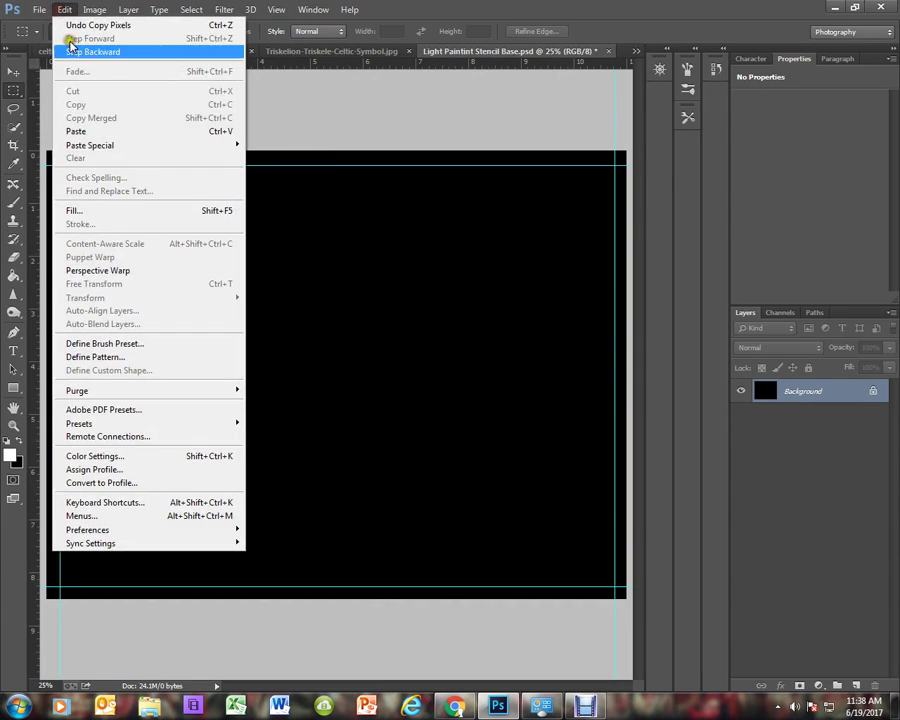
{"action": "left_click", "coordinate": [80, 132]}
- Rotate the pasted carving about 89 degrees counterclockwise into landscape orientation and apply the transformation
{"action": "key", "text": "v"}
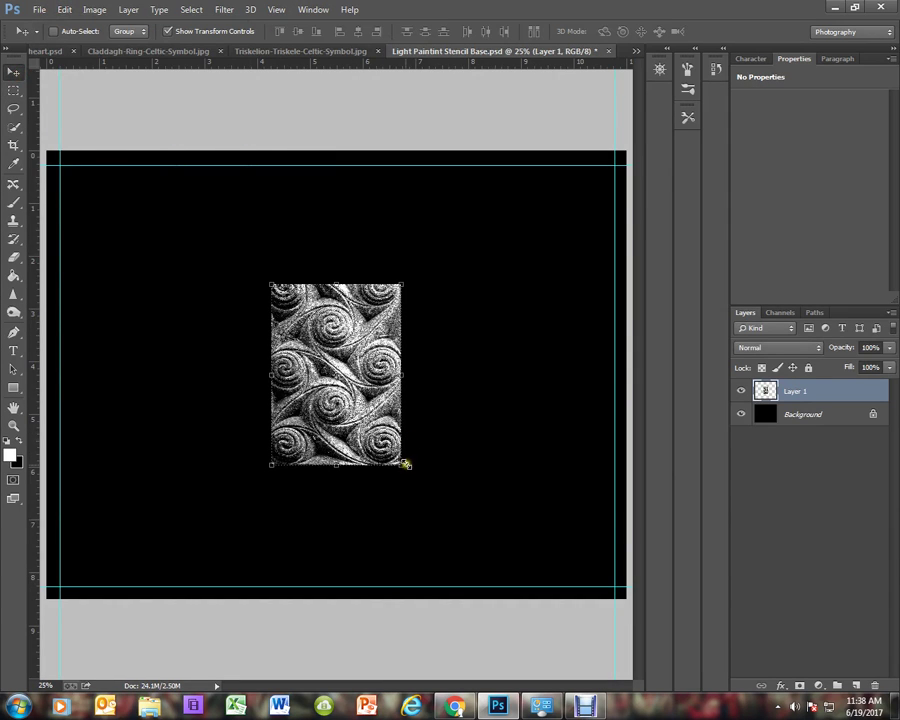
{"action": "left_click_drag", "start_coordinate": [406, 474], "coordinate": [430, 306]}
{"action": "left_click", "coordinate": [18, 75]}
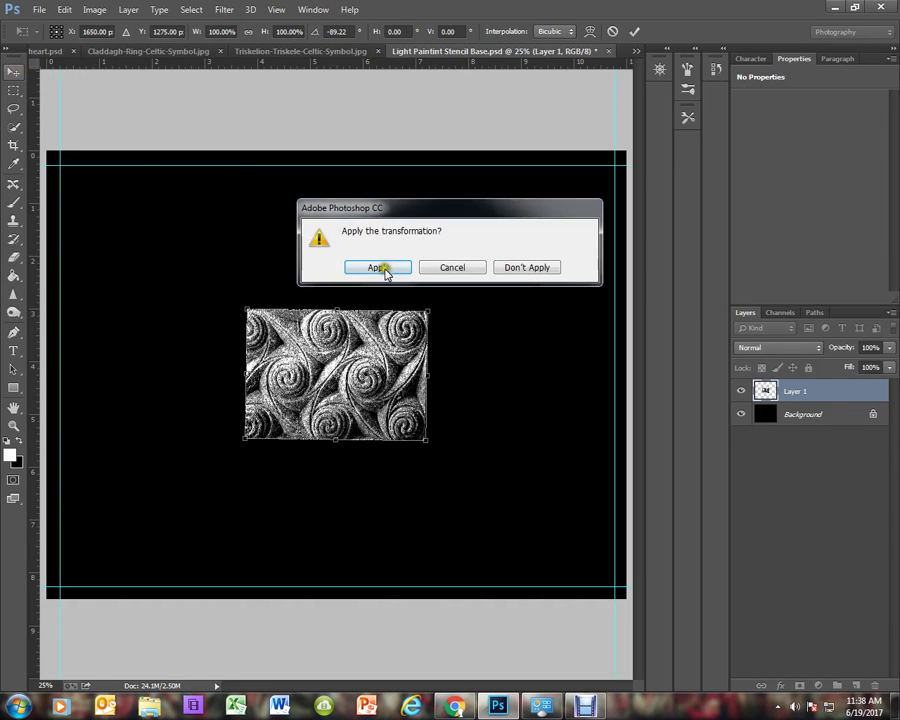
{"action": "left_click", "coordinate": [375, 267]}
- Move the carving to the upper-left guide intersection and scale it to about 307% by 319% to fill the guide frame
{"action": "left_click_drag", "start_coordinate": [362, 368], "coordinate": [175, 228]}
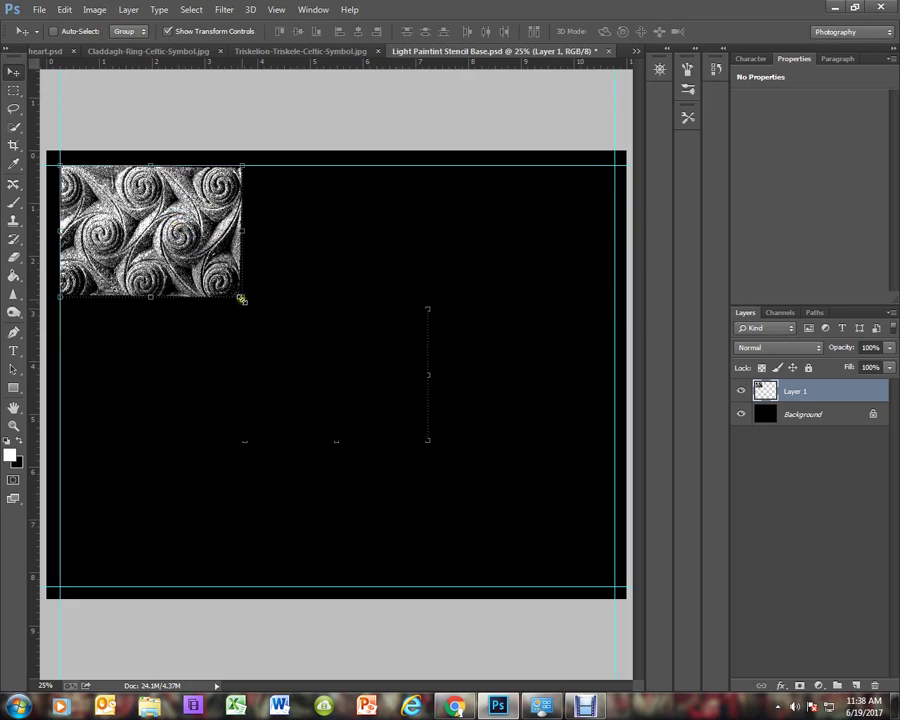
{"action": "left_click_drag", "start_coordinate": [241, 296], "coordinate": [620, 582]}
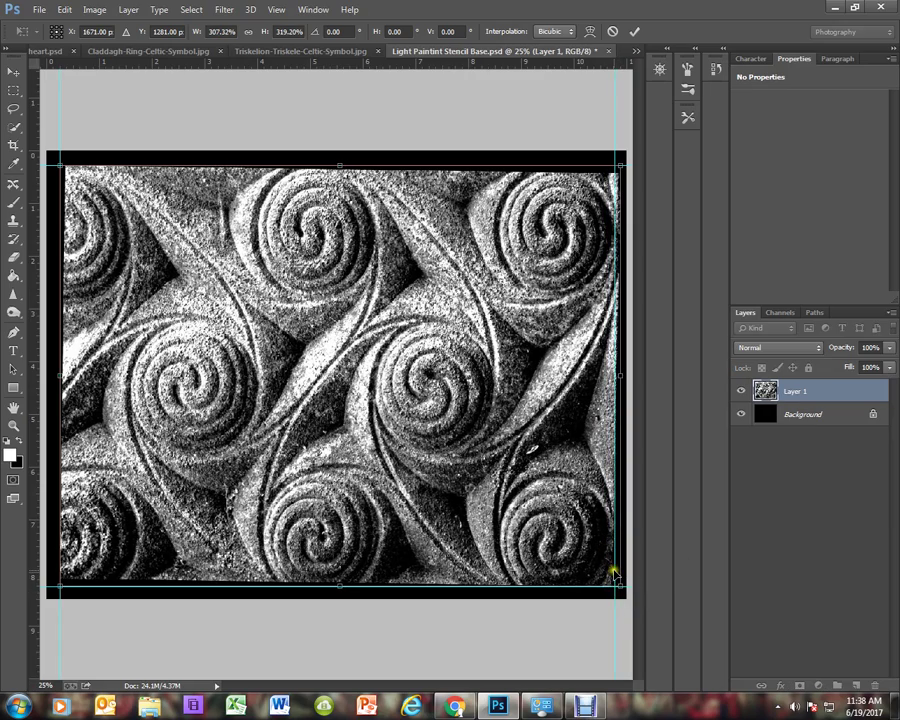
{"action": "key", "text": "Return"}
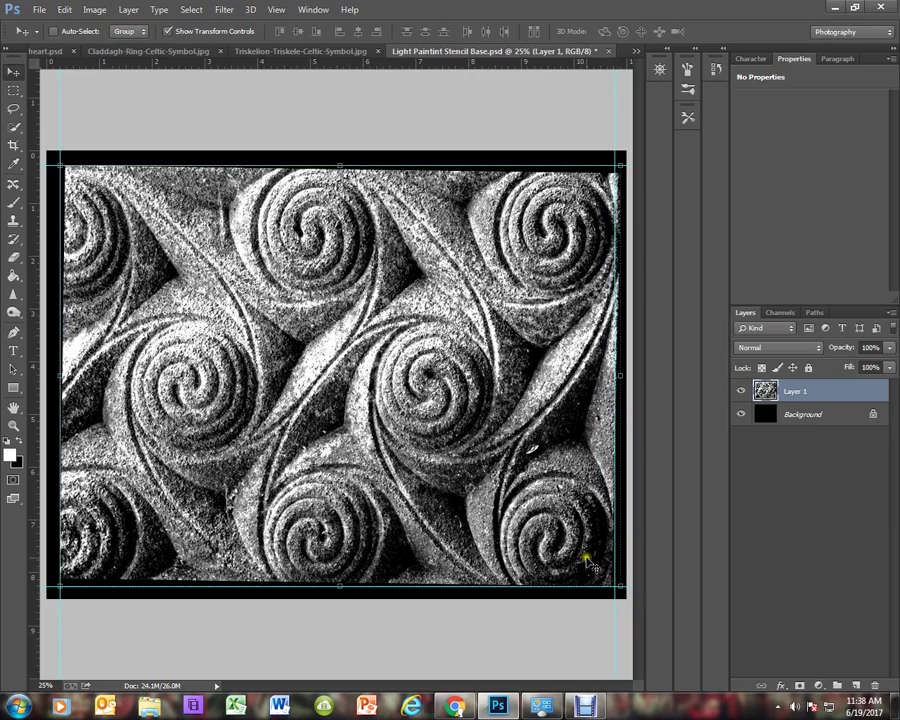
- Open celtic heart.psd, hide every layer above Background, and inspect Layer 1 with its mask on its own
{"action": "left_click", "coordinate": [313, 10]}
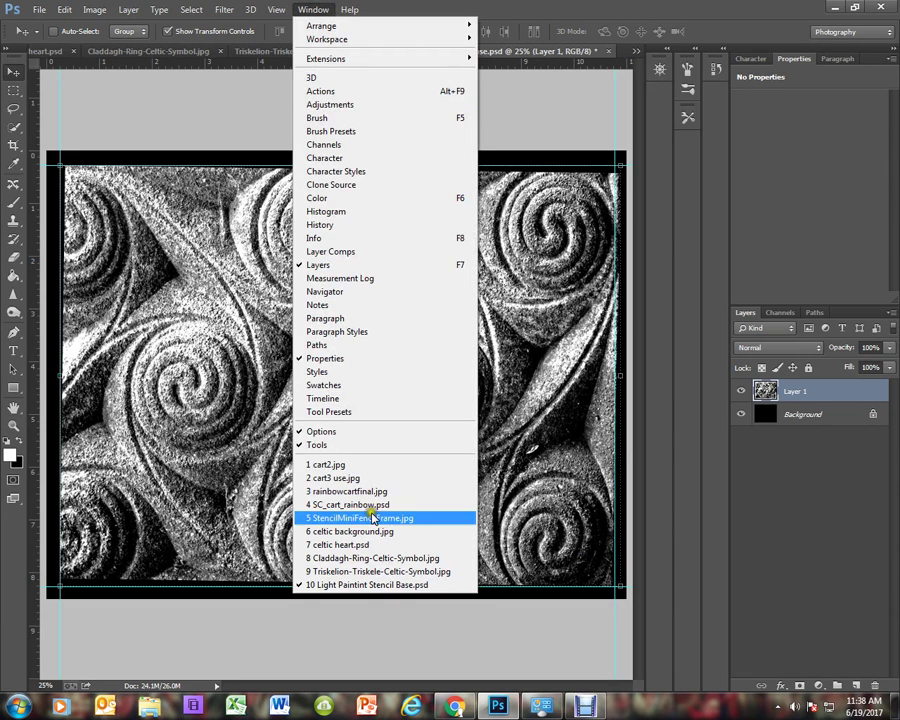
{"action": "left_click", "coordinate": [368, 545]}
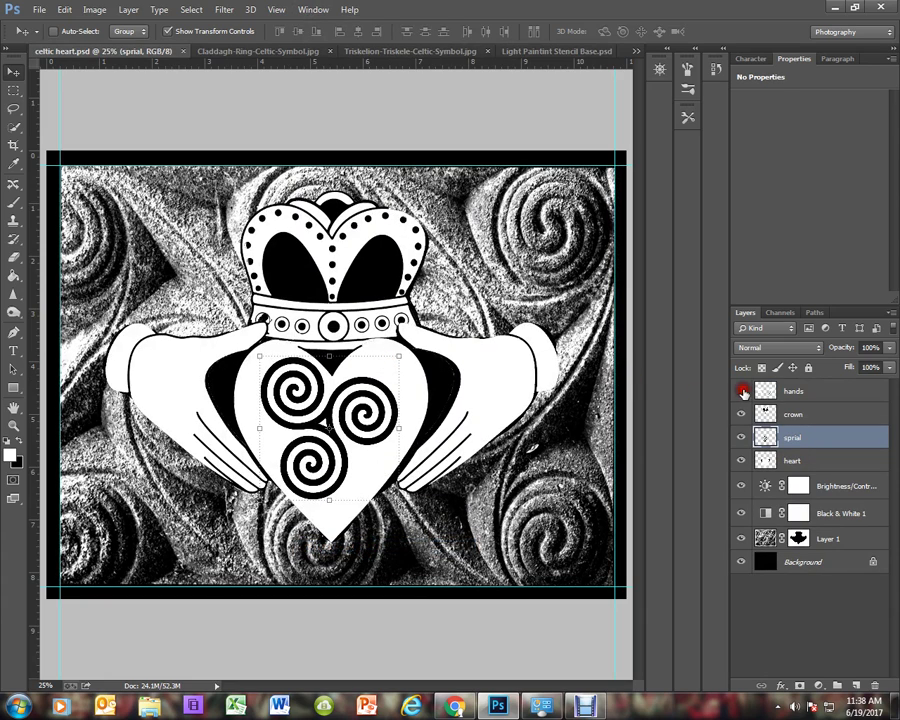
{"action": "left_click_drag", "start_coordinate": [742, 391], "coordinate": [743, 543]}
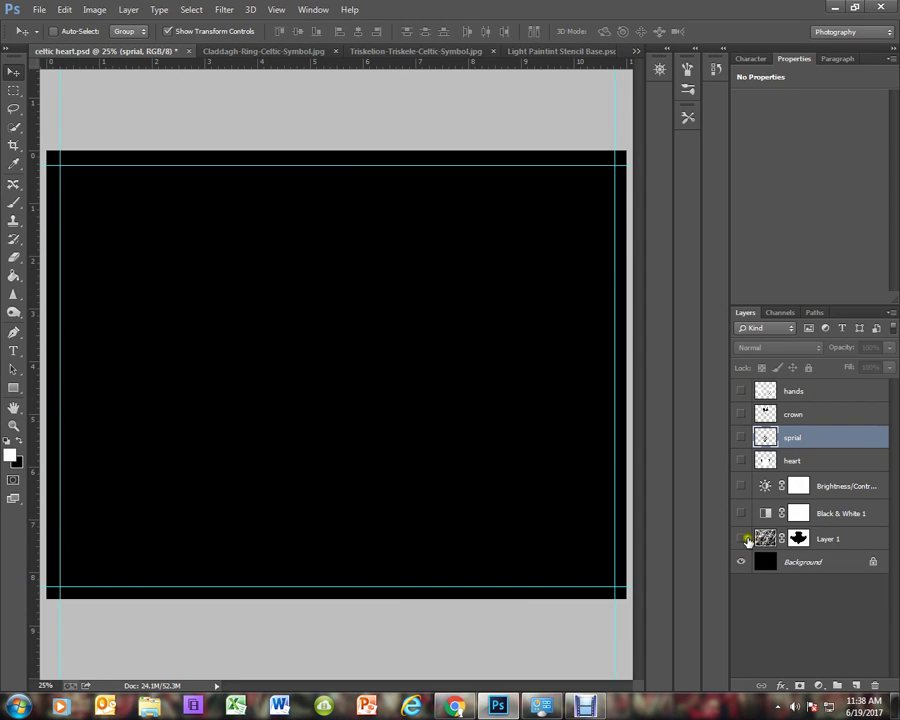
{"action": "left_click", "coordinate": [741, 539]}
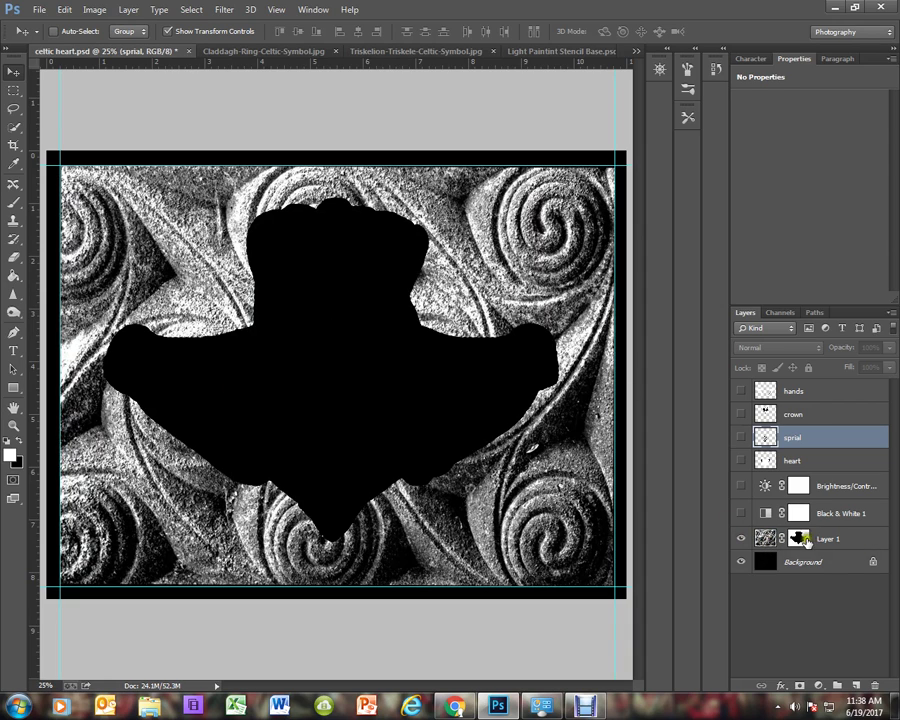
{"action": "left_click", "coordinate": [805, 541]}
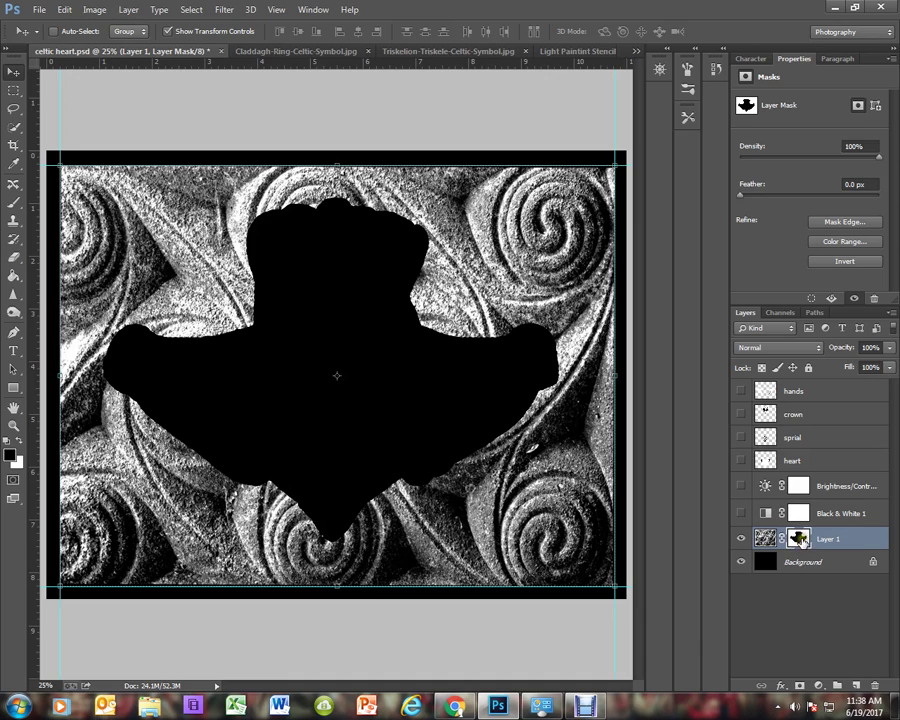
{"action": "left_click", "coordinate": [741, 540]}
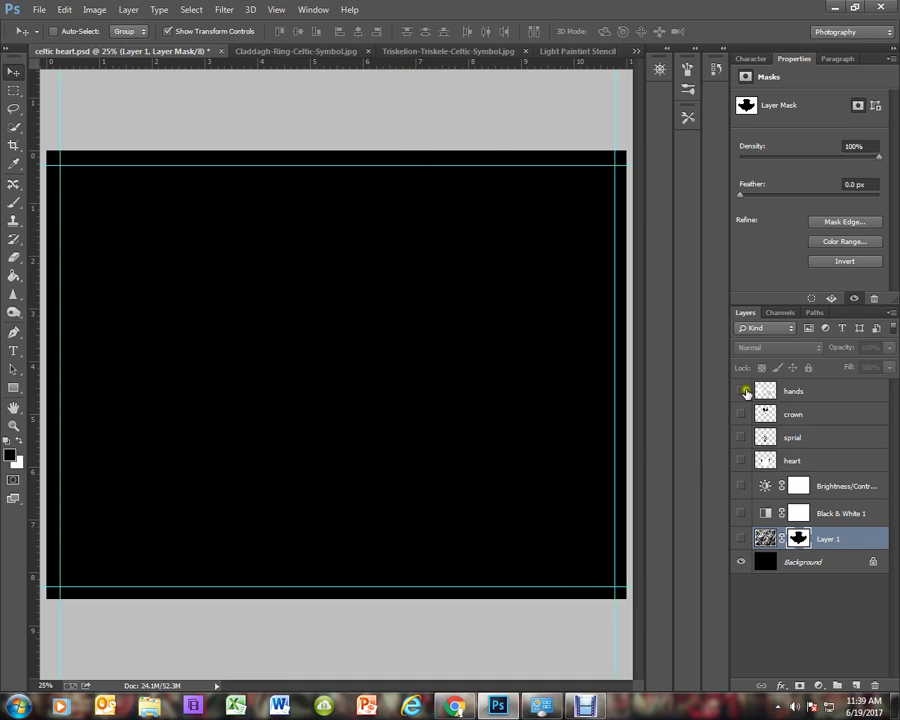
- Show the hands, crown, sprial and heart layers together, and isolate the heart and the crown in turn to inspect them
{"action": "left_click", "coordinate": [743, 391]}
{"action": "left_click", "coordinate": [743, 414]}
{"action": "left_click", "coordinate": [743, 437]}
{"action": "left_click", "coordinate": [743, 459]}
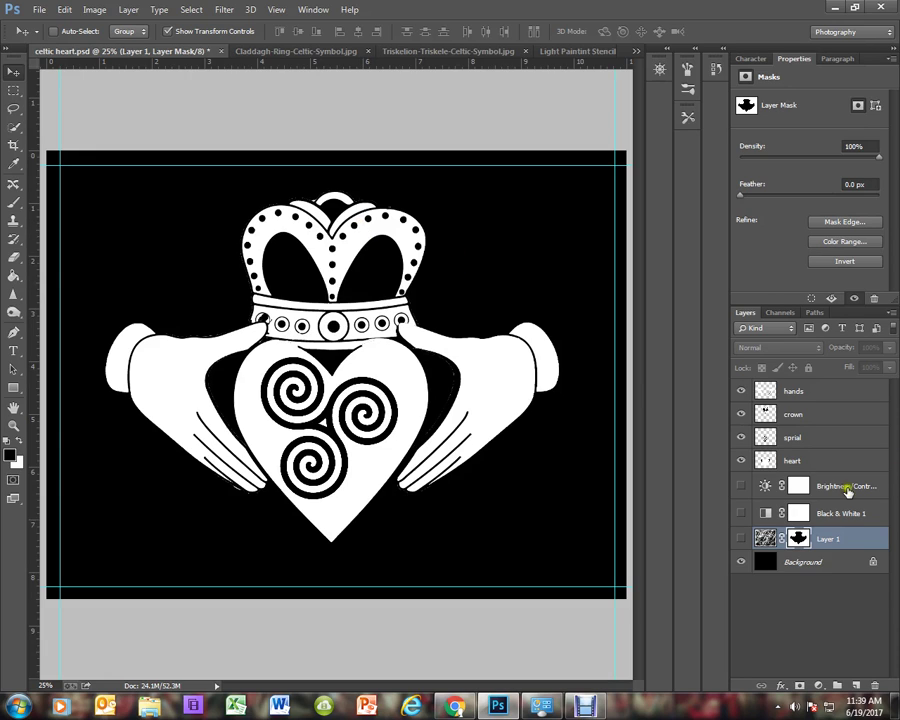
{"action": "left_click", "coordinate": [741, 391]}
{"action": "left_click", "coordinate": [741, 414]}
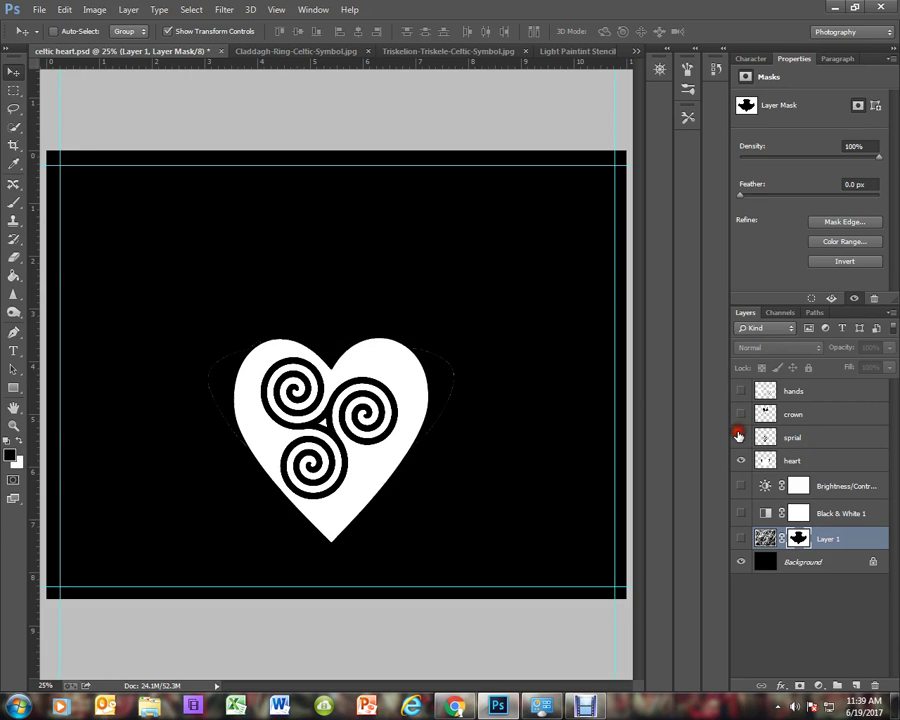
{"action": "left_click", "coordinate": [740, 437]}
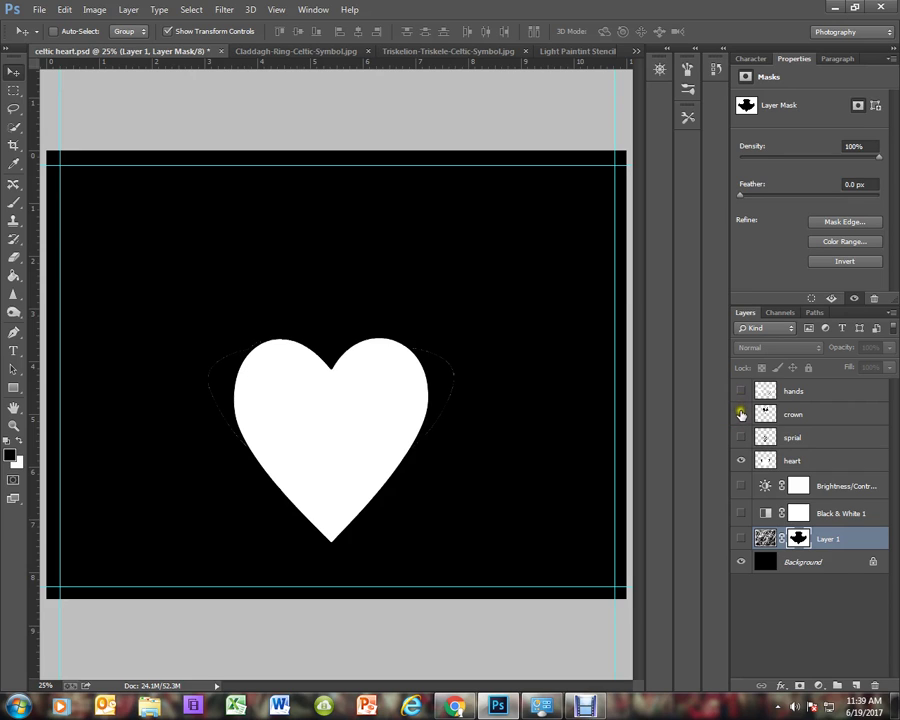
{"action": "left_click", "coordinate": [741, 414]}
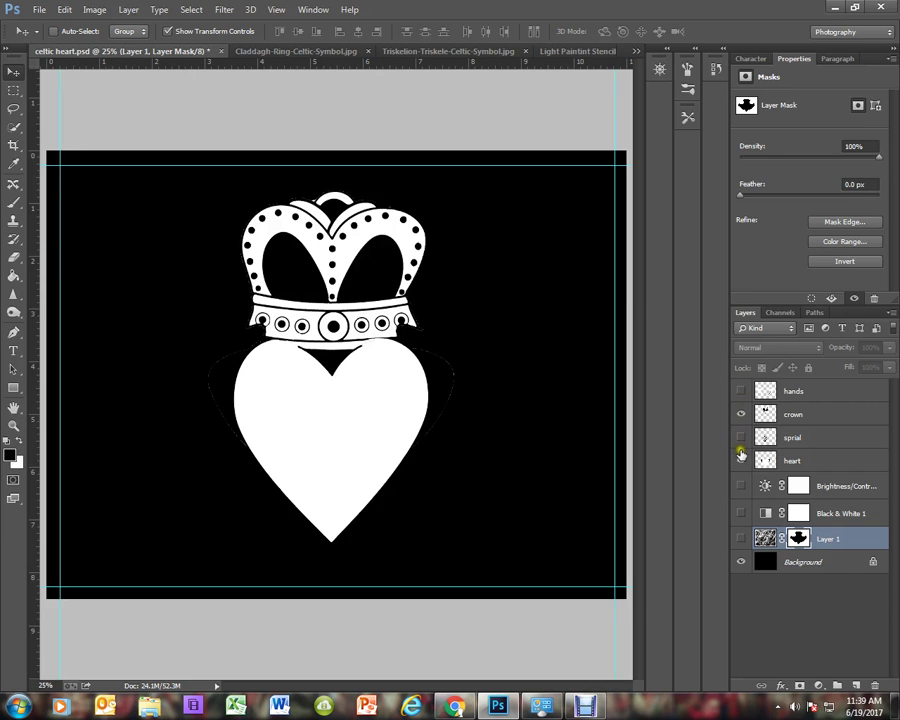
{"action": "left_click", "coordinate": [741, 458]}
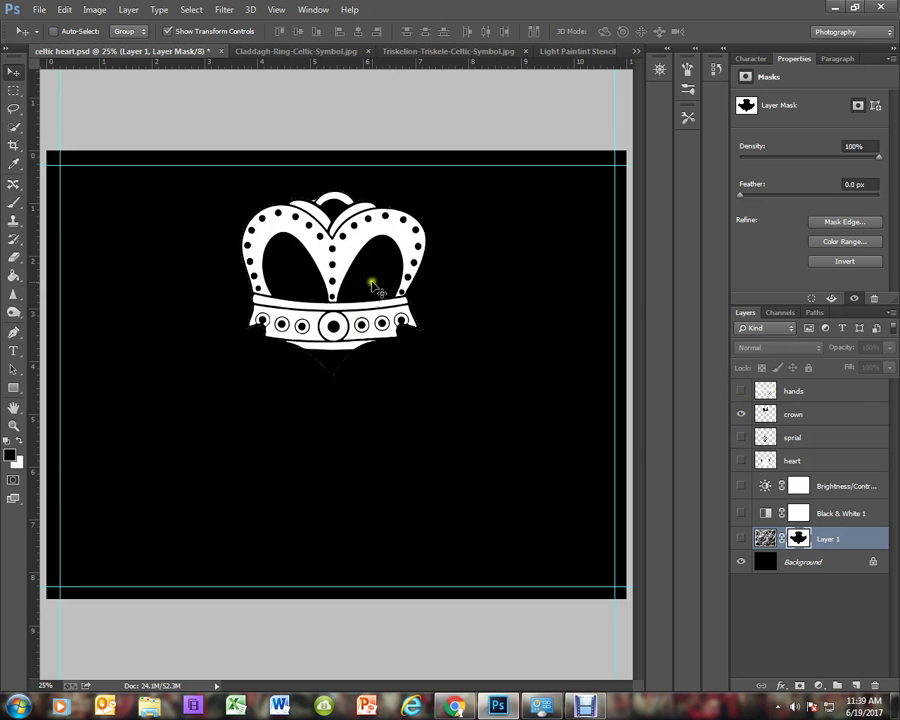
- In Claddagh-Ring-Celtic-Symbol.jpg, add the crown to the hands selection with the Quick Selection tool, and clear the whole selection
{"action": "left_click", "coordinate": [296, 12]}
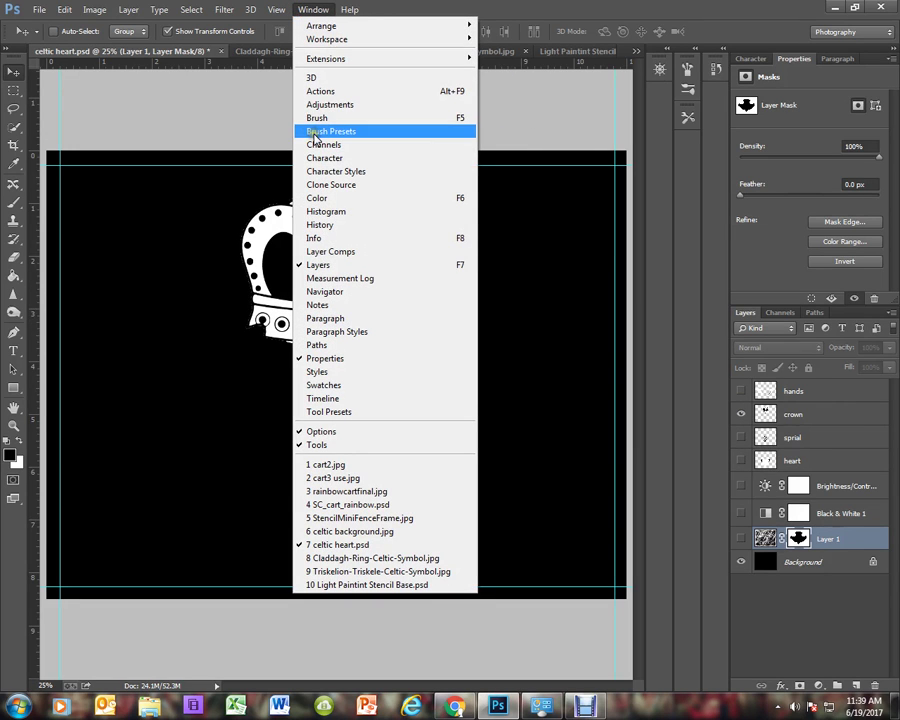
{"action": "left_click", "coordinate": [407, 559]}
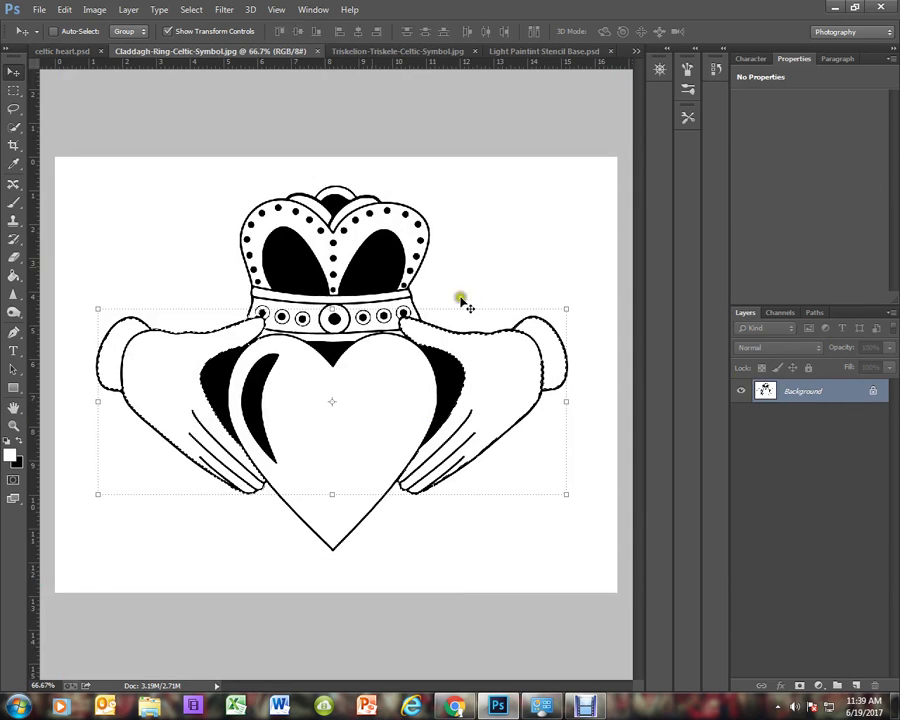
{"action": "left_click", "coordinate": [14, 205]}
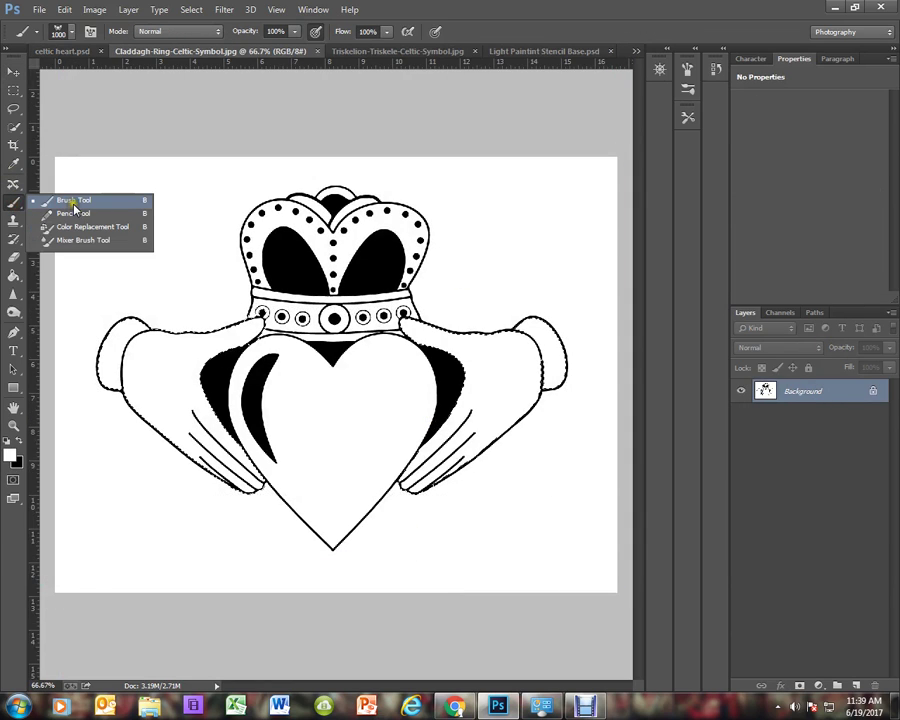
{"action": "left_click", "coordinate": [14, 128]}
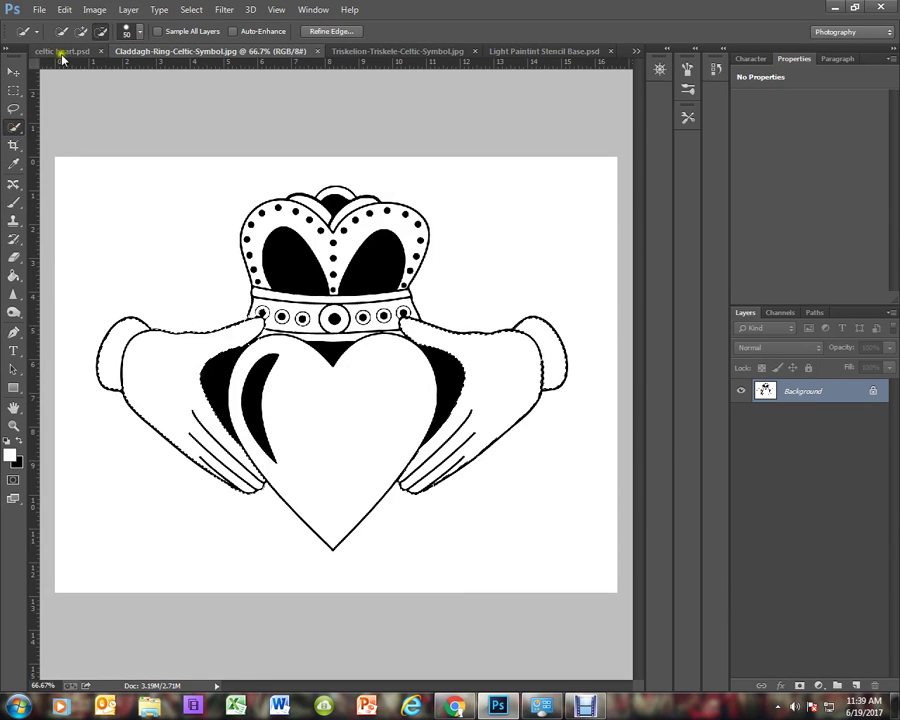
{"action": "left_click", "coordinate": [15, 128]}
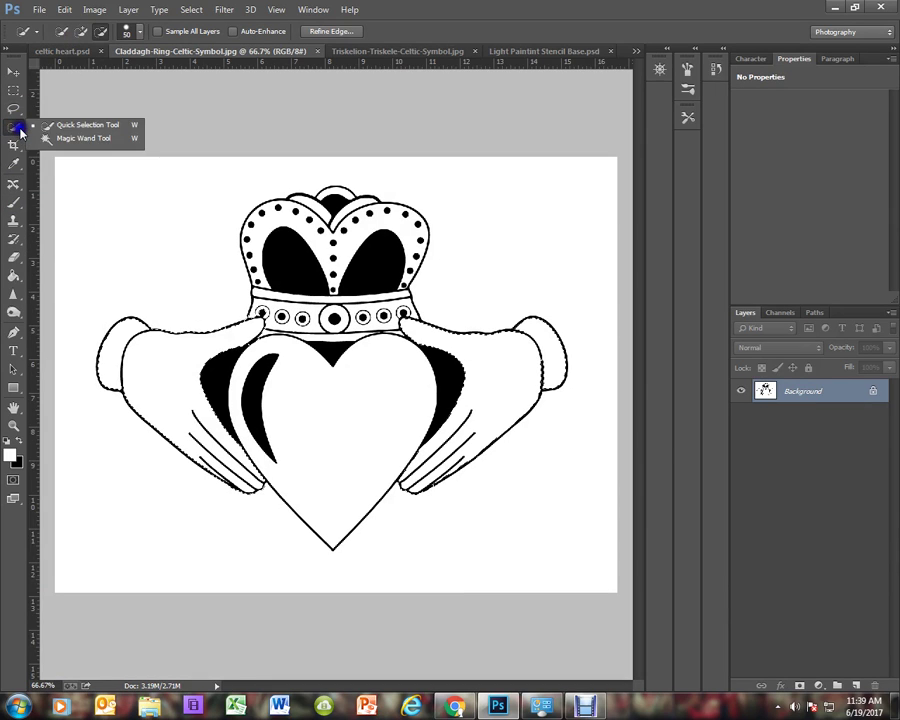
{"action": "left_click", "coordinate": [64, 131]}
{"action": "left_click", "coordinate": [81, 31]}
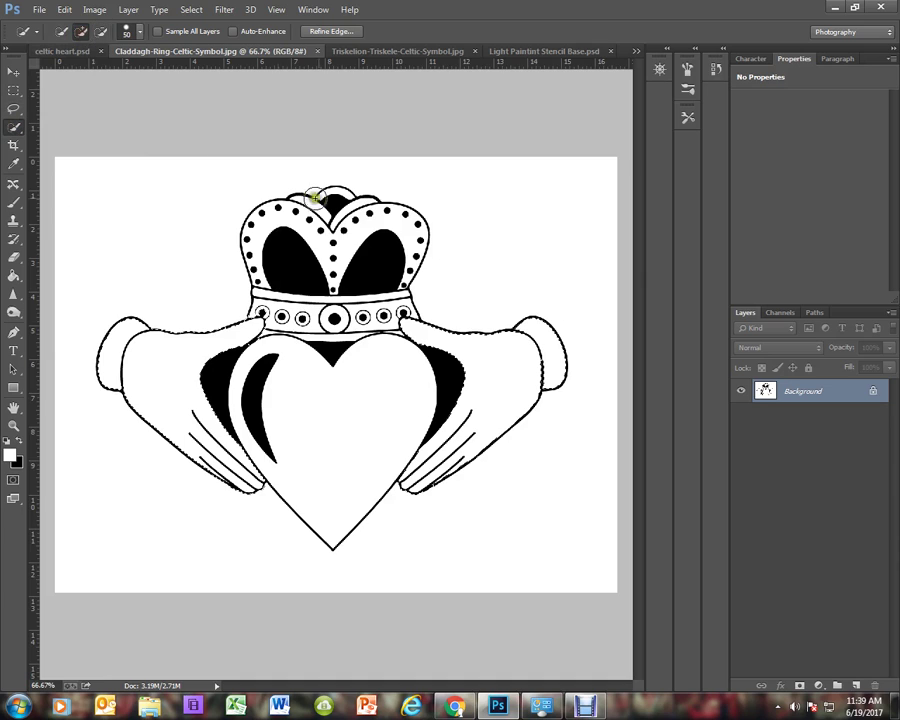
{"action": "mouse_move", "coordinate": [330, 215]}
{"action": "left_mouse_down"}
{"action": "mouse_move", "coordinate": [355, 236]}
{"action": "mouse_move", "coordinate": [301, 226]}
{"action": "mouse_move", "coordinate": [283, 243]}
{"action": "mouse_move", "coordinate": [268, 293]}
{"action": "mouse_move", "coordinate": [302, 313]}
{"action": "mouse_move", "coordinate": [360, 315]}
{"action": "mouse_move", "coordinate": [380, 313]}
{"action": "mouse_move", "coordinate": [371, 295]}
{"action": "left_mouse_up"}
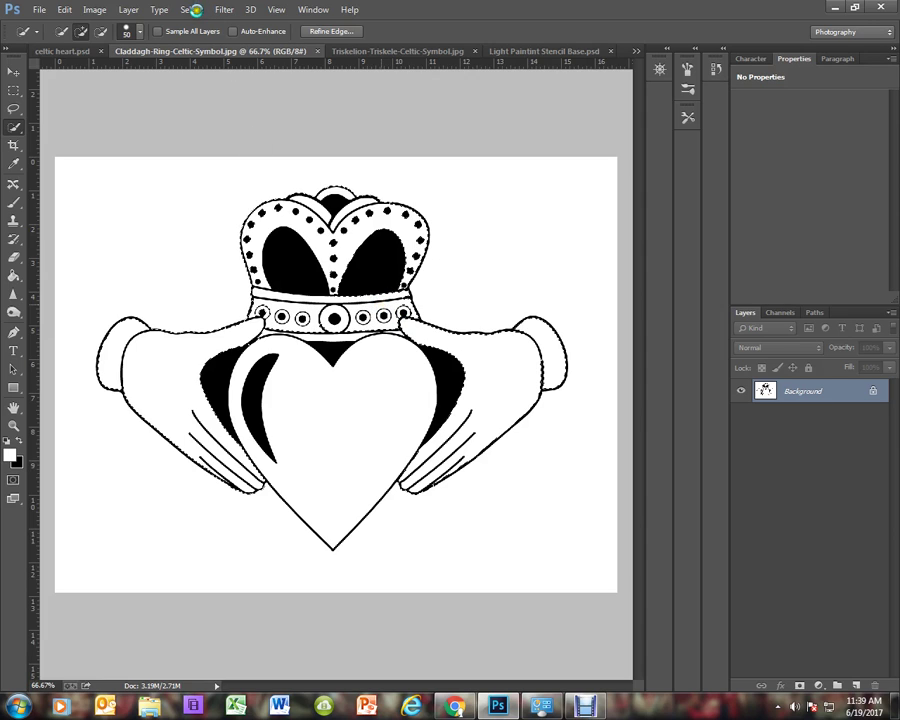
{"action": "left_click", "coordinate": [192, 10]}
{"action": "left_click", "coordinate": [196, 37]}
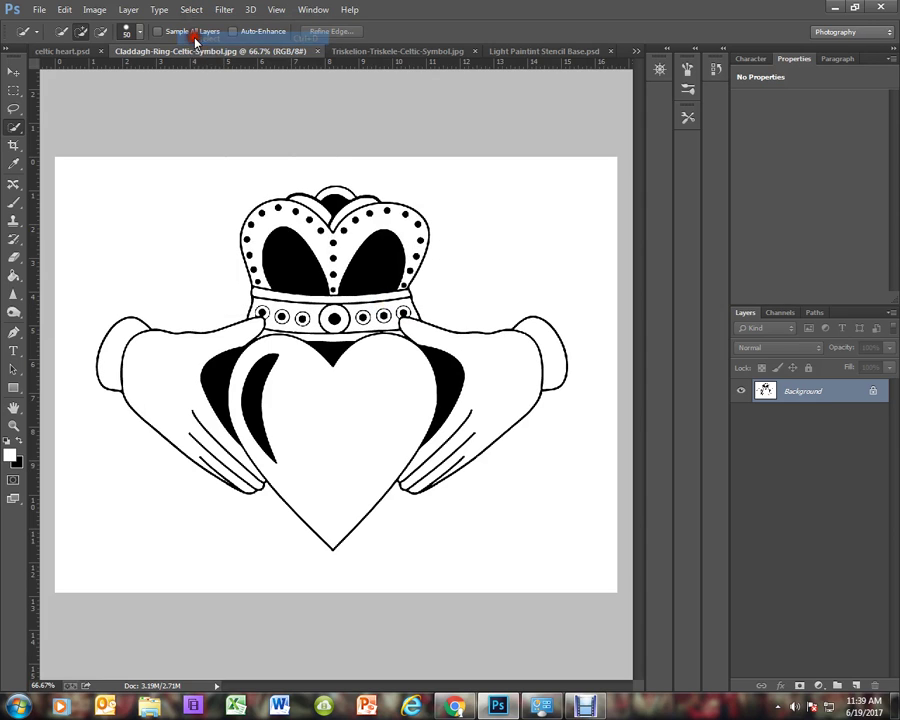
- Select the crown with the Quick Selection tool and check the selection in Refine Edge, leaving its settings unapplied
{"action": "mouse_move", "coordinate": [313, 227]}
{"action": "left_mouse_down"}
{"action": "mouse_move", "coordinate": [274, 222]}
{"action": "mouse_move", "coordinate": [269, 255]}
{"action": "mouse_move", "coordinate": [276, 305]}
{"action": "mouse_move", "coordinate": [286, 311]}
{"action": "mouse_move", "coordinate": [382, 315]}
{"action": "mouse_move", "coordinate": [396, 246]}
{"action": "mouse_move", "coordinate": [359, 305]}
{"action": "mouse_move", "coordinate": [373, 306]}
{"action": "mouse_move", "coordinate": [307, 298]}
{"action": "left_mouse_up"}
{"action": "left_click", "coordinate": [343, 32]}
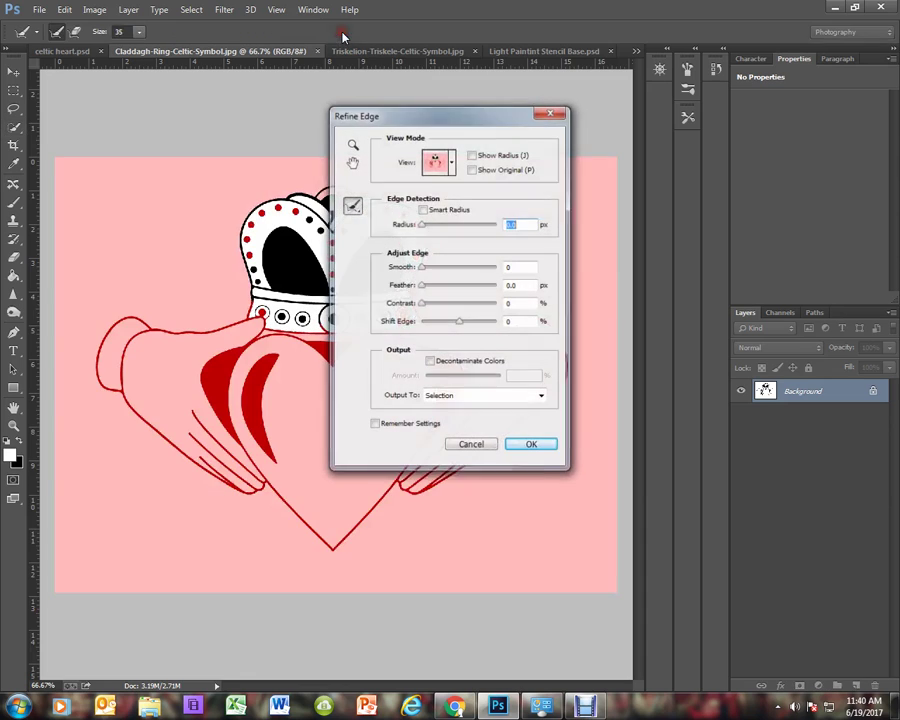
{"action": "left_click_drag", "start_coordinate": [460, 116], "coordinate": [529, 133]}
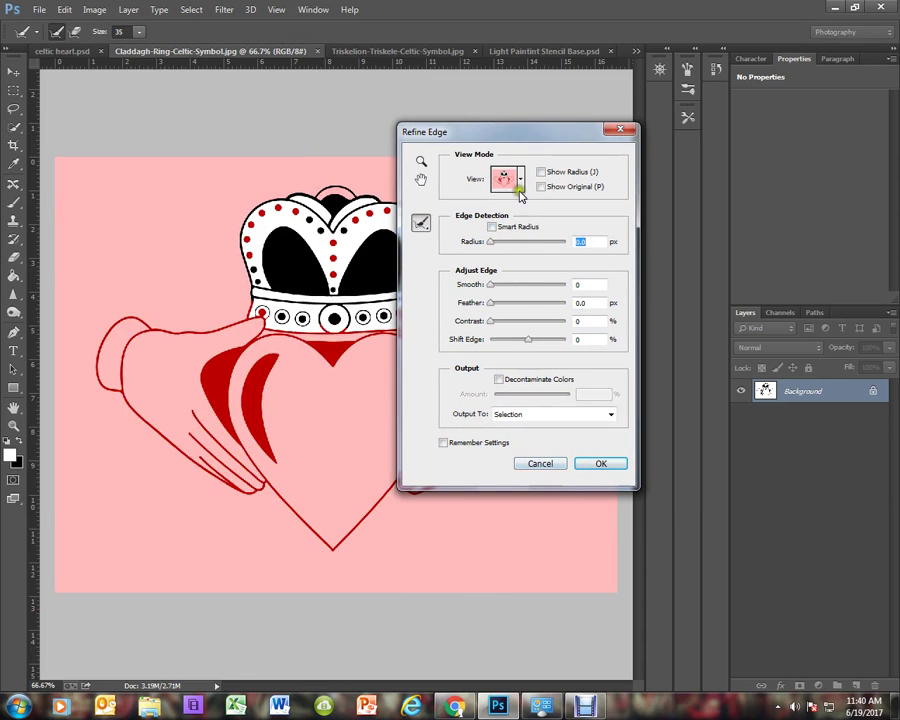
{"action": "left_click", "coordinate": [537, 463]}
- Extend the Quick Selection over the crown's dotted rim, its jewelled band and the black opening in the arch
{"action": "left_click", "coordinate": [287, 207]}
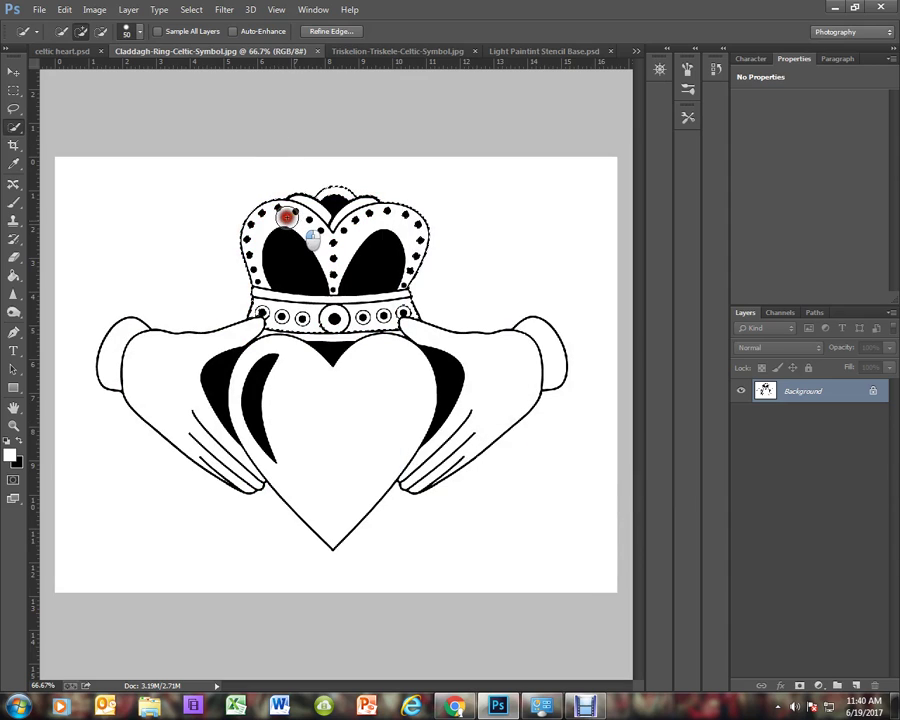
{"action": "left_click", "coordinate": [255, 237]}
{"action": "left_click", "coordinate": [293, 300]}
{"action": "left_click", "coordinate": [323, 312]}
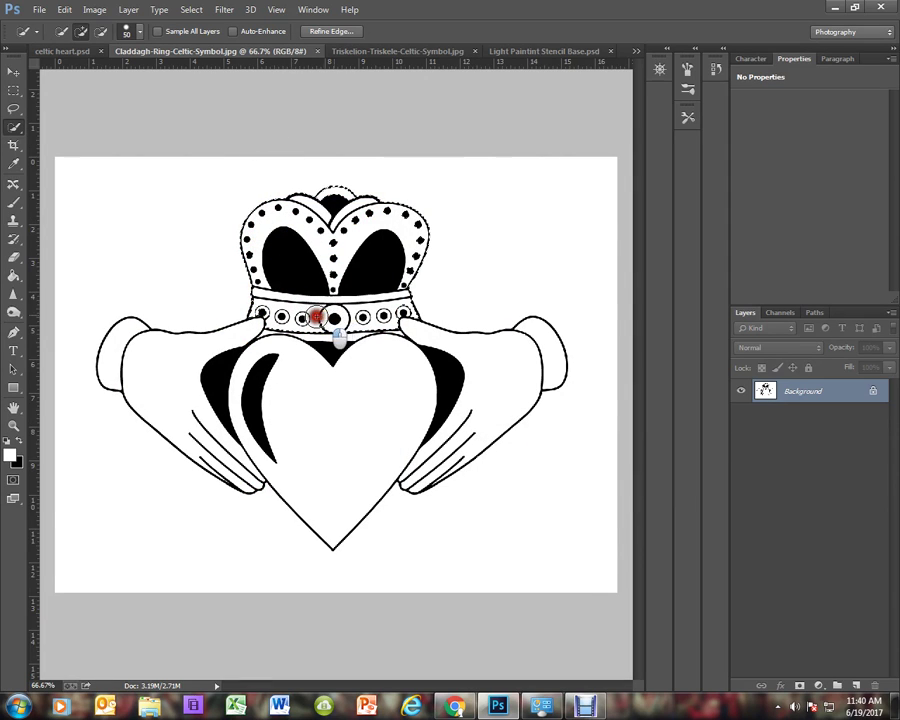
{"action": "left_click", "coordinate": [360, 313]}
{"action": "left_click", "coordinate": [389, 238]}
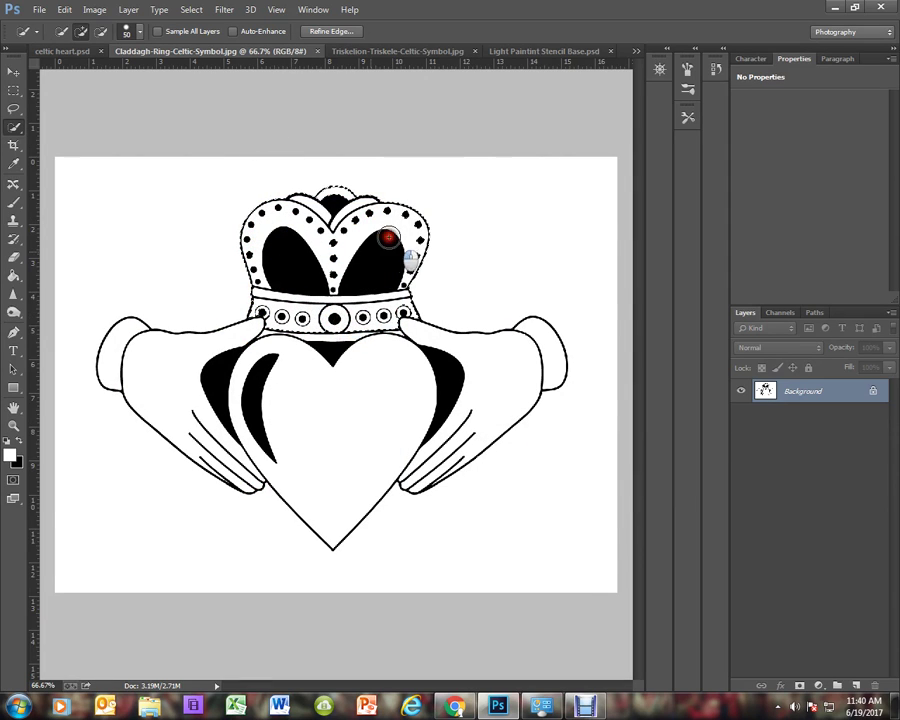
- Preview the crown selection with the On Black view in Refine Edge and inspect the crown's edges
{"action": "left_click", "coordinate": [326, 32]}
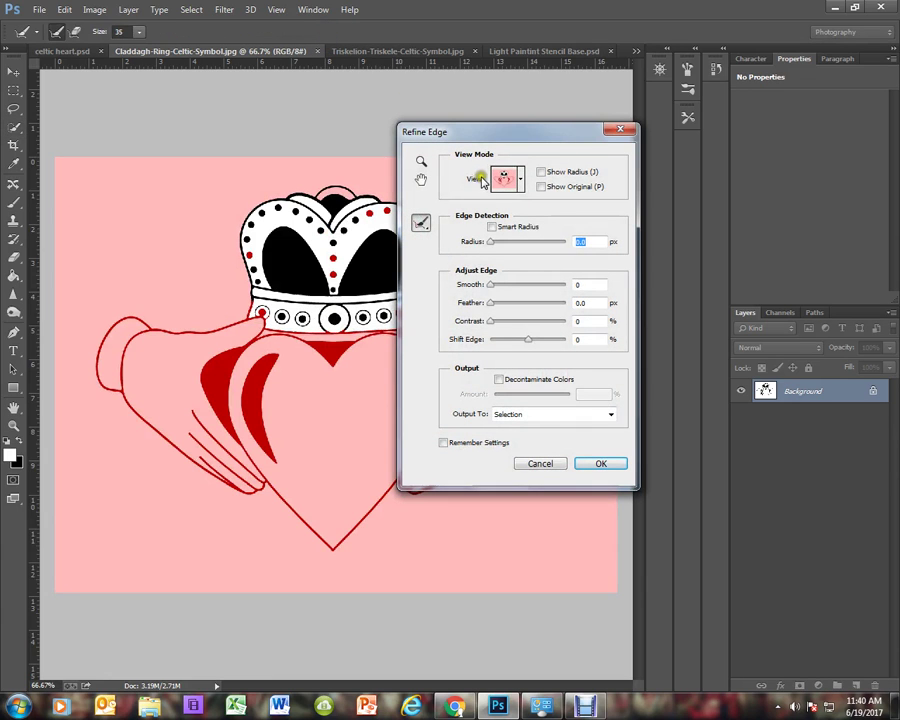
{"action": "left_click", "coordinate": [505, 178]}
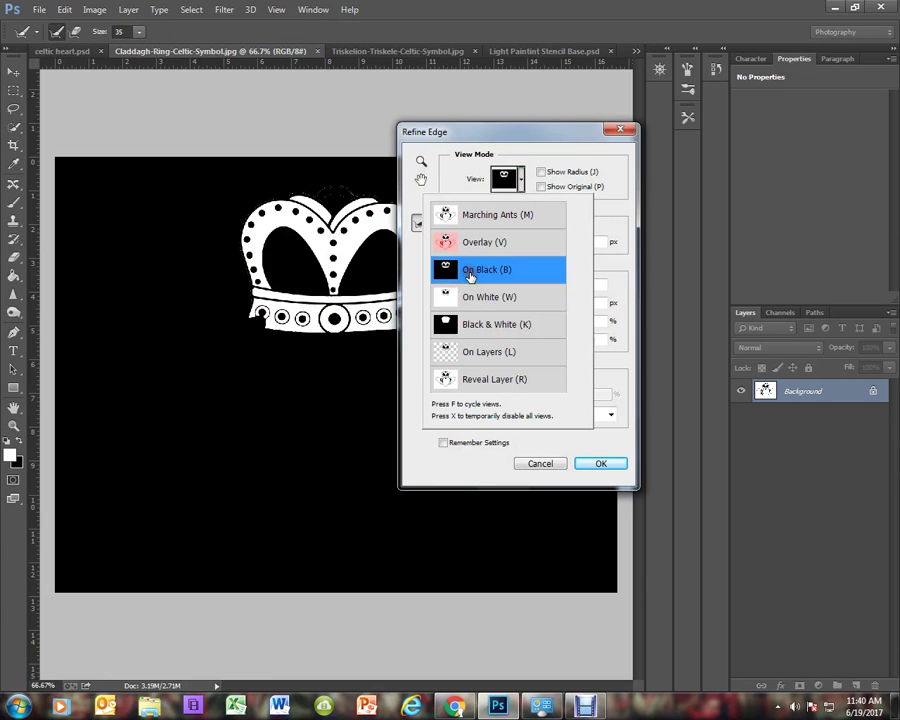
{"action": "left_click", "coordinate": [597, 463]}
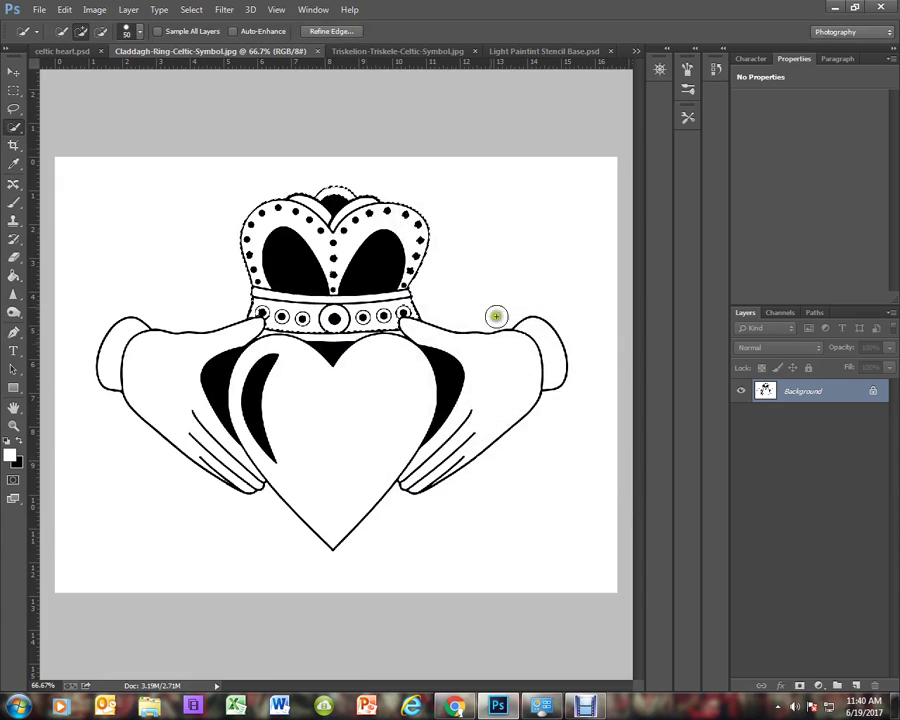
{"action": "left_click", "coordinate": [343, 30]}
{"action": "left_click_drag", "start_coordinate": [514, 134], "coordinate": [623, 147]}
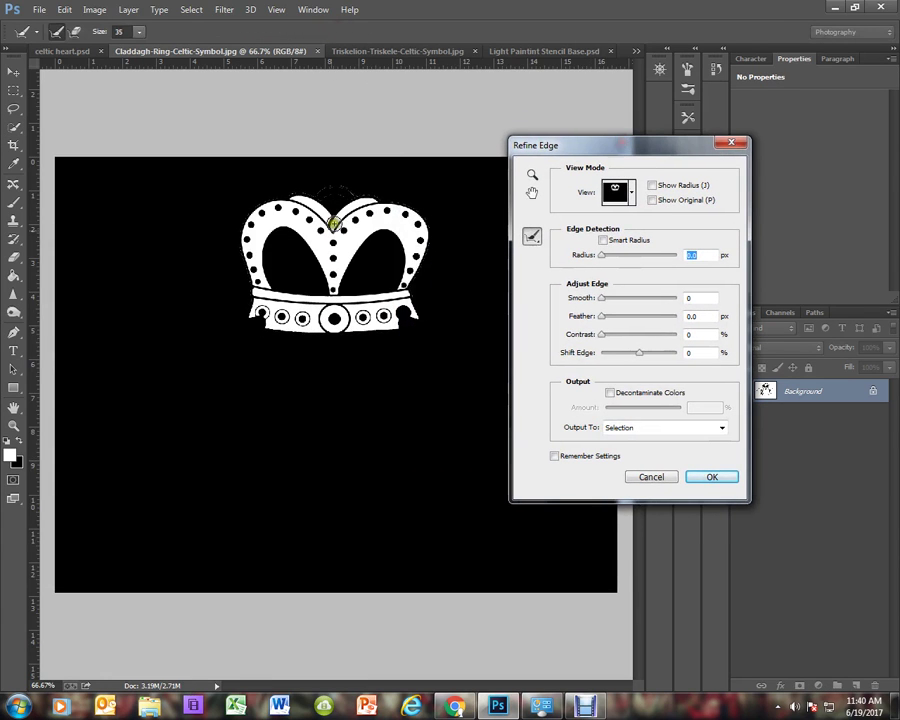
{"action": "left_click", "coordinate": [690, 478]}
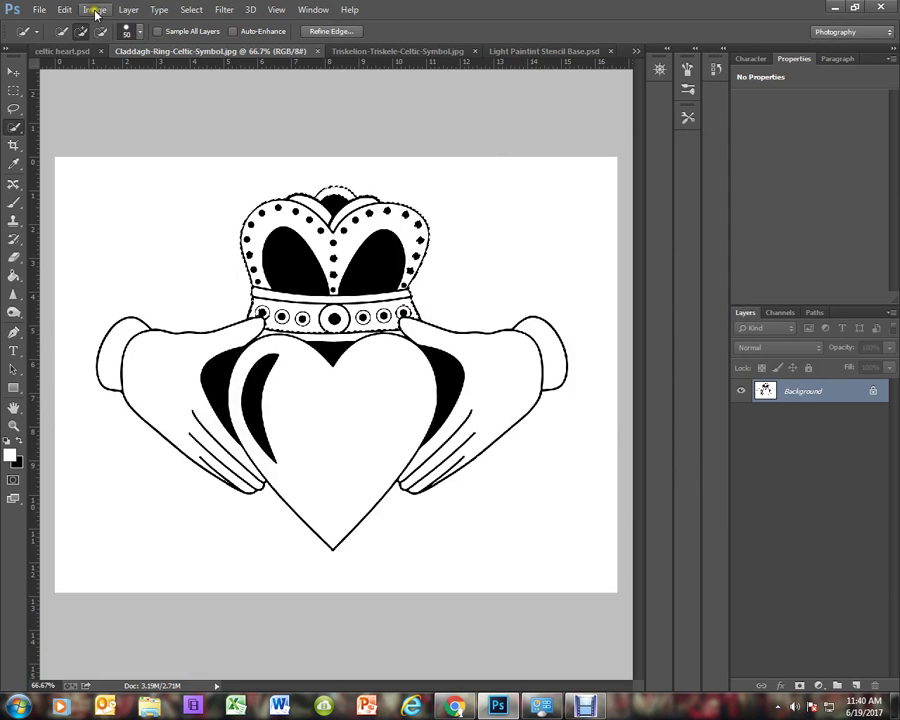
- Switch to the Light Paintint Stencil Base.psd document to view its carving layer
{"action": "left_click", "coordinate": [66, 11]}
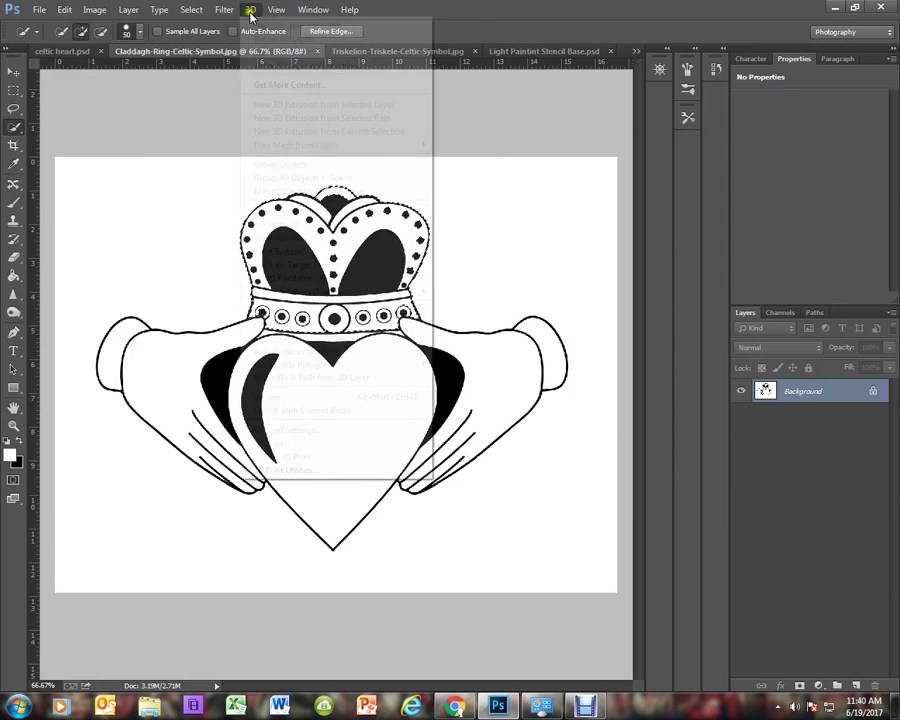
{"action": "left_click", "coordinate": [314, 10]}
{"action": "left_click", "coordinate": [317, 10]}
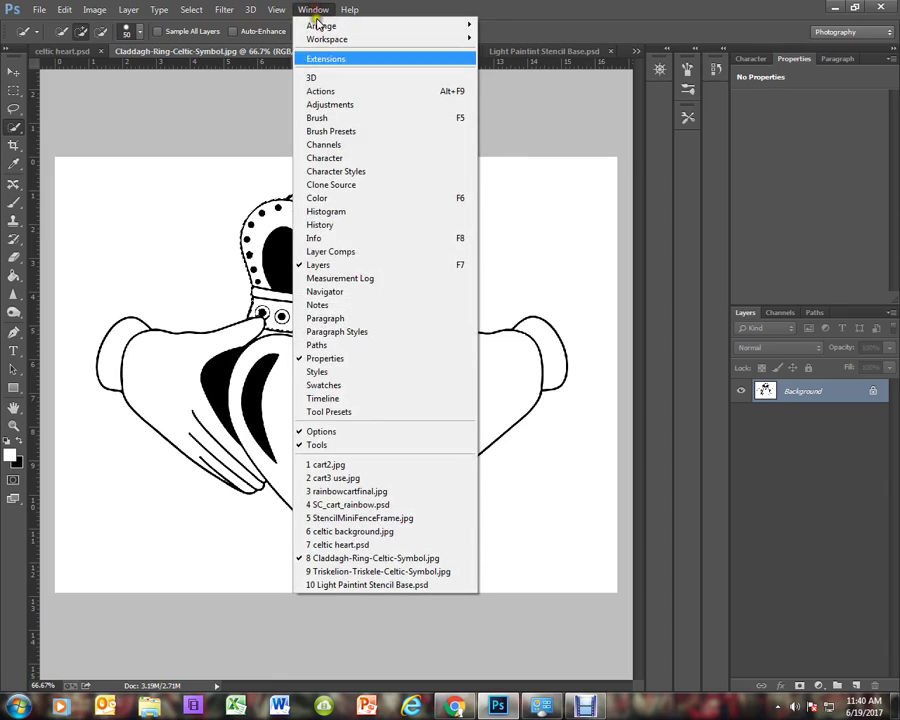
{"action": "left_click", "coordinate": [379, 585]}
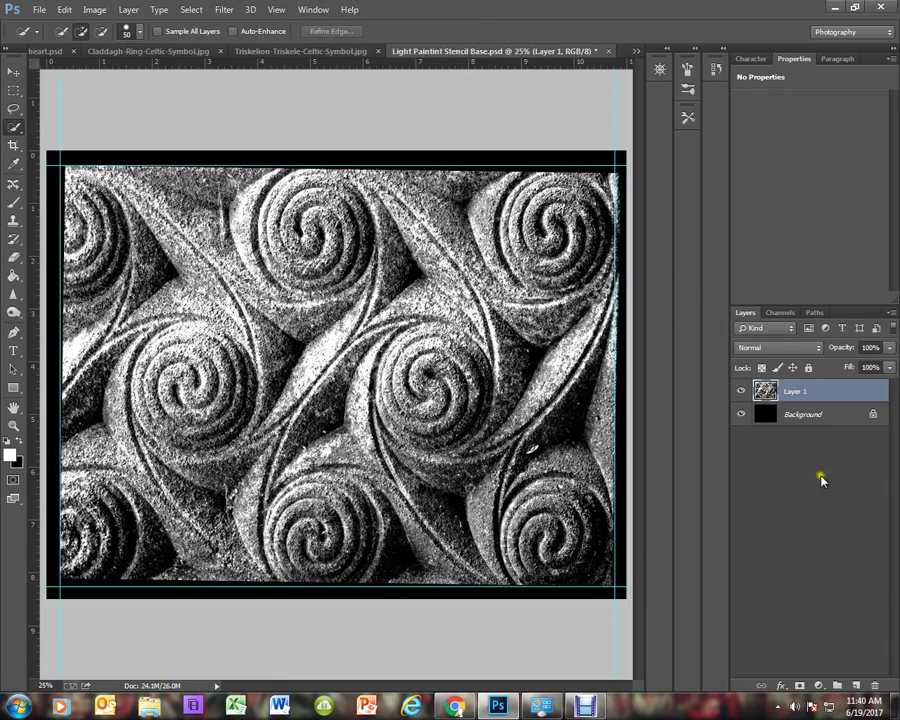
- Return to celtic heart.psd and show the hands, crown, heart and sprial layers together
{"action": "left_click", "coordinate": [313, 10]}
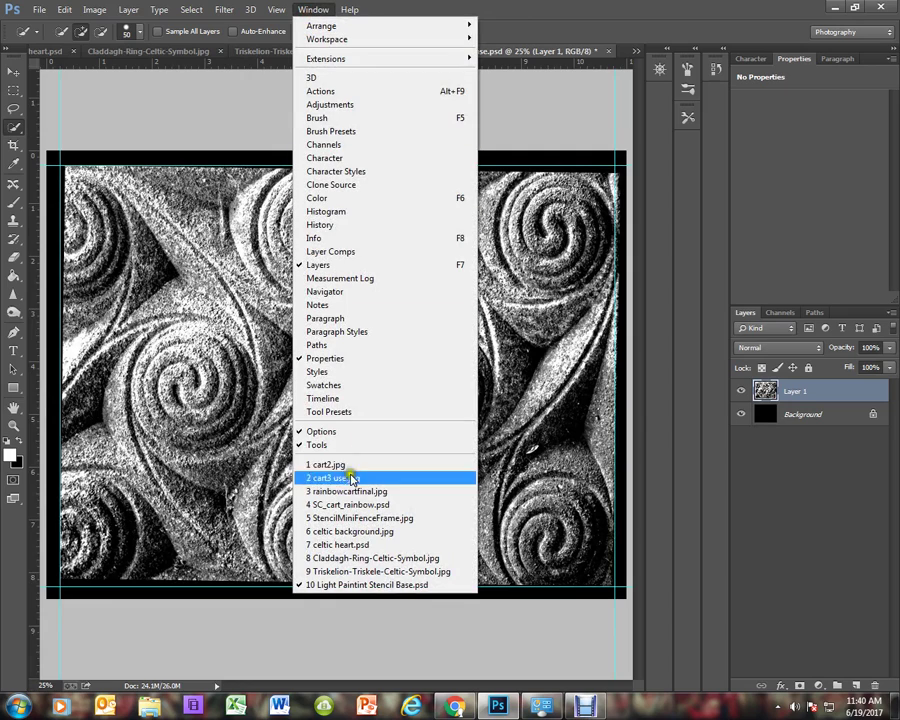
{"action": "left_click", "coordinate": [345, 544]}
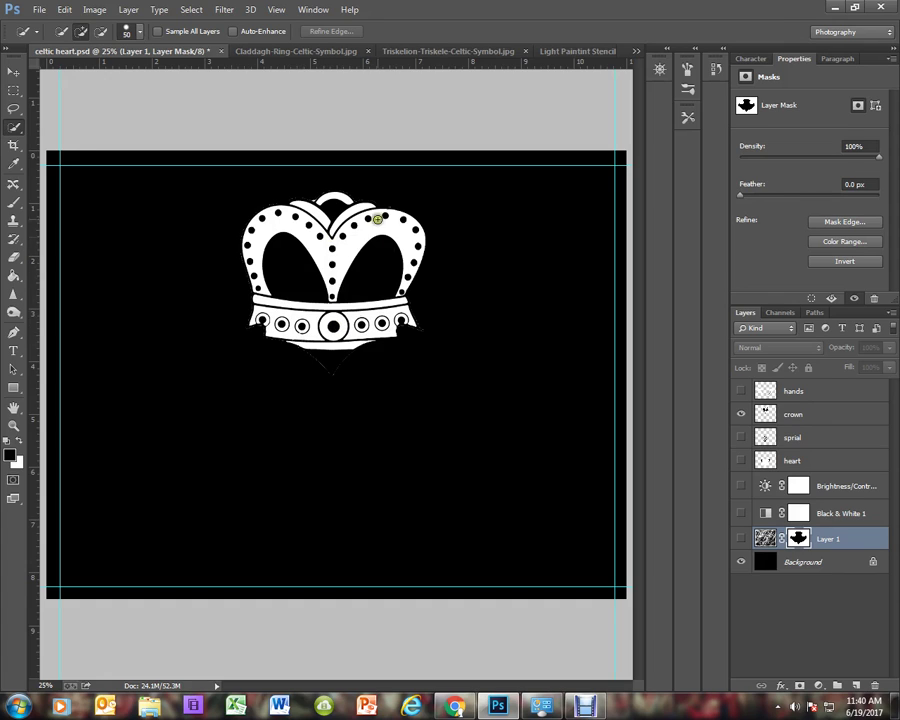
{"action": "left_click", "coordinate": [745, 412]}
{"action": "left_click", "coordinate": [741, 391]}
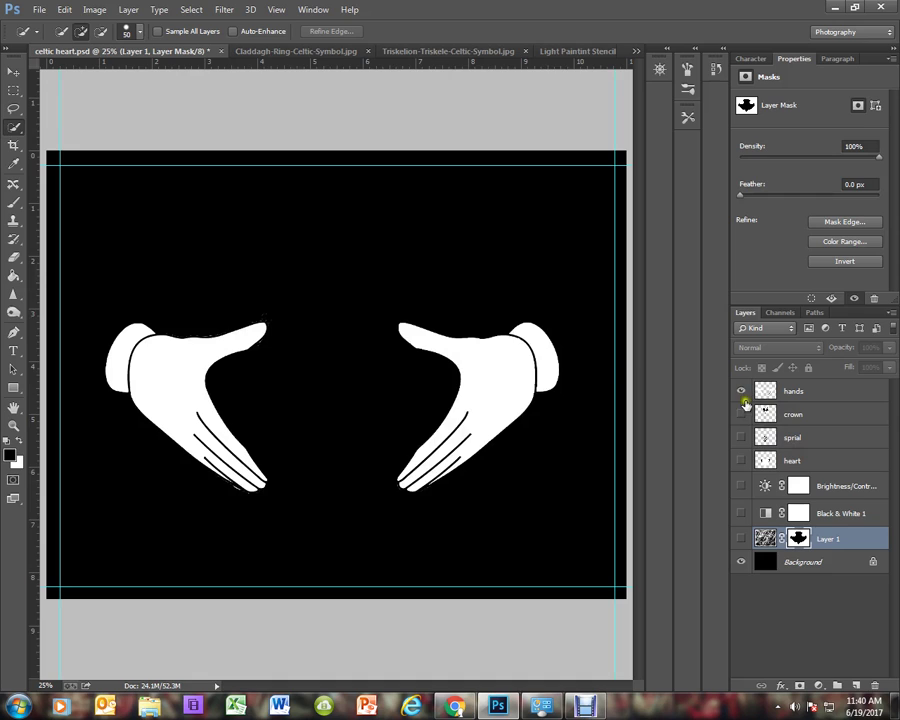
{"action": "left_click", "coordinate": [743, 414]}
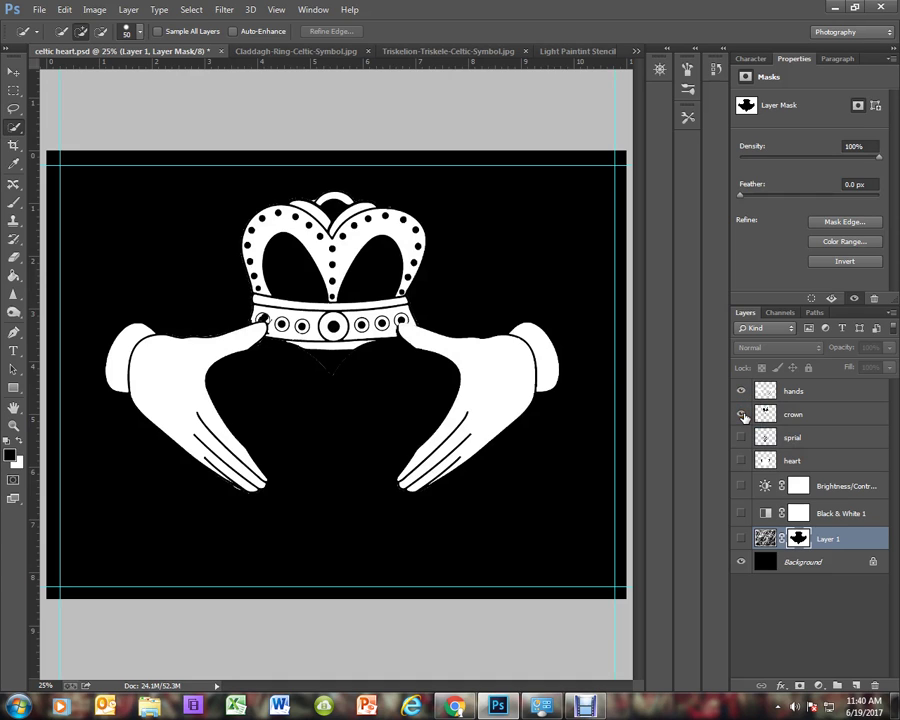
{"action": "left_click", "coordinate": [741, 460]}
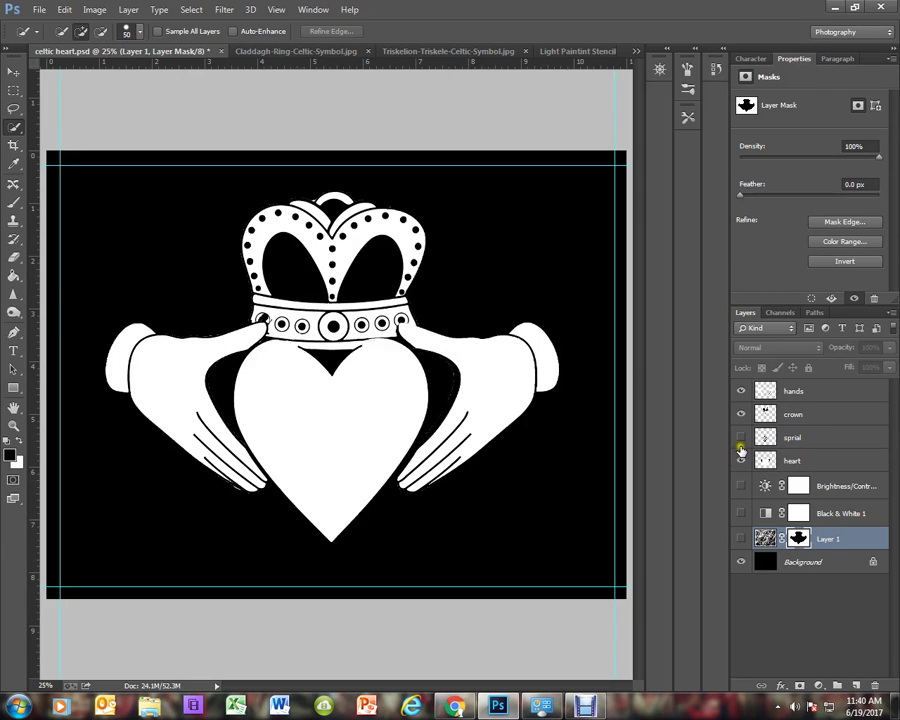
{"action": "left_click", "coordinate": [741, 439]}
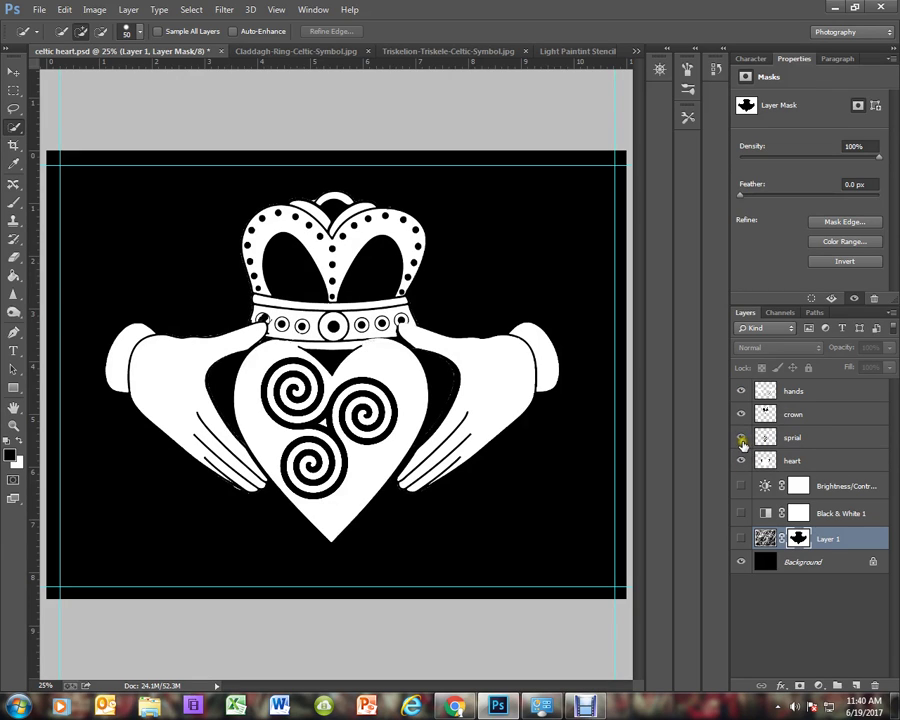
- Hide the crown and hands layers to isolate the spirals on the heart, and select the heart layer
{"action": "left_click", "coordinate": [741, 413]}
{"action": "left_click", "coordinate": [741, 390]}
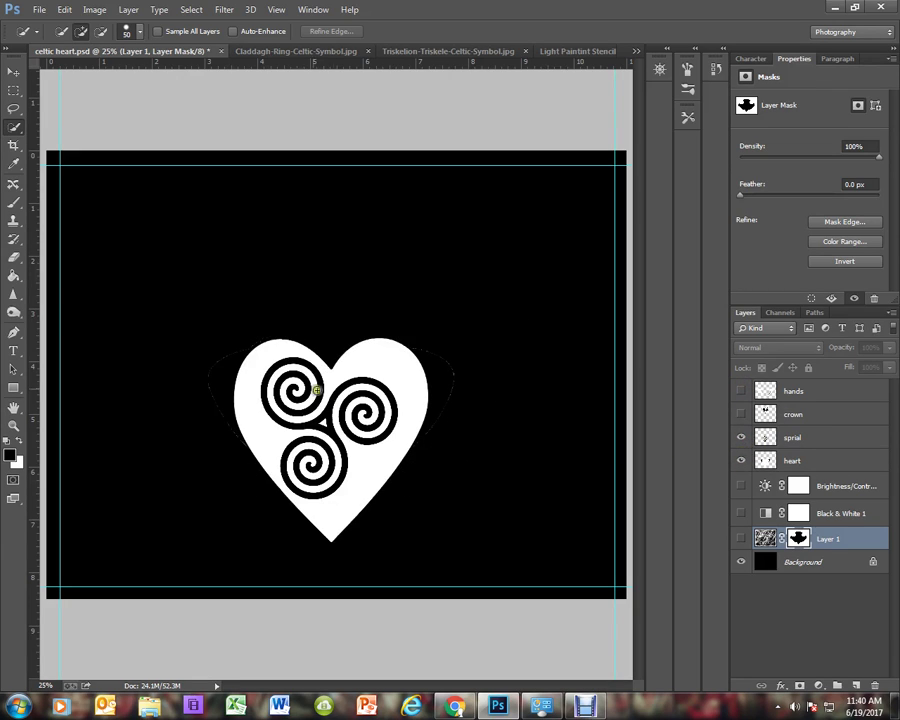
{"action": "left_click", "coordinate": [798, 437]}
{"action": "left_click", "coordinate": [796, 466]}
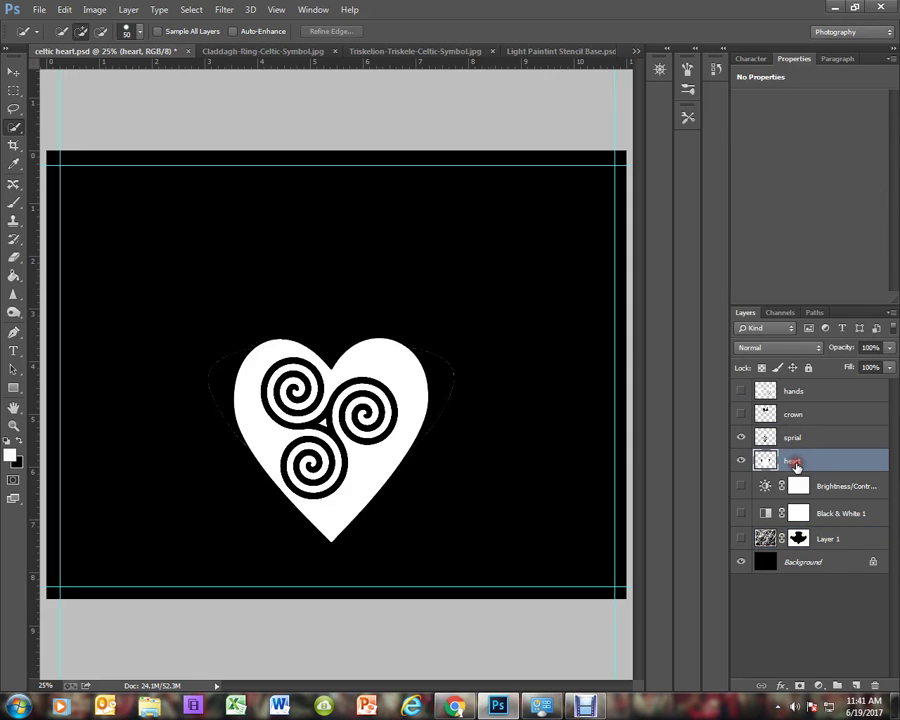
{"action": "left_click_drag", "start_coordinate": [796, 466], "coordinate": [791, 449]}
- Show the crown, hands and Layer 1 again to view the full design, and make Layer 1's image active
{"action": "left_click", "coordinate": [741, 414]}
{"action": "left_click", "coordinate": [741, 391]}
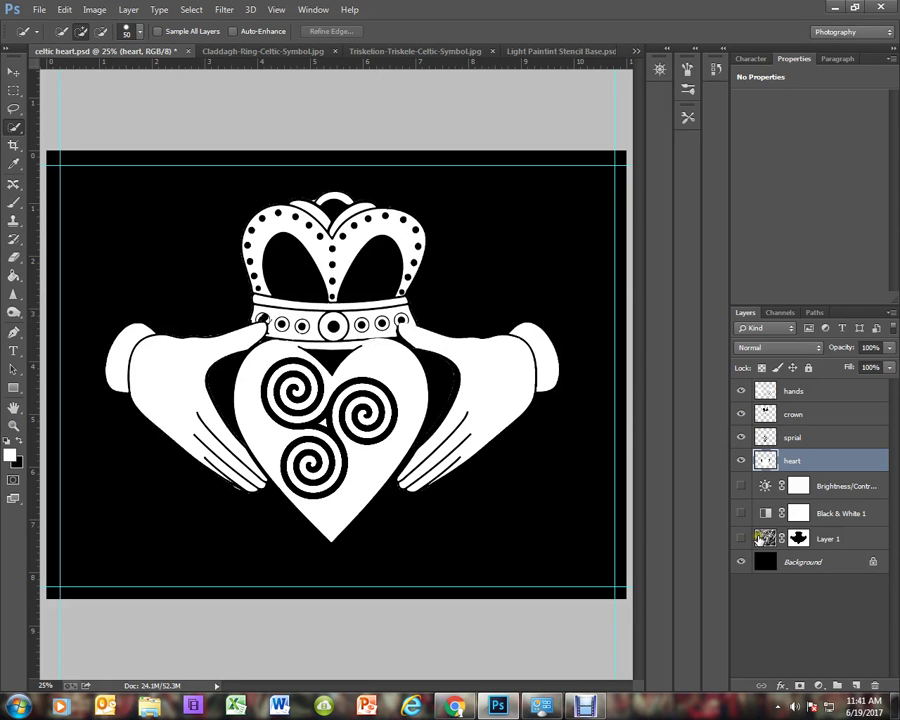
{"action": "left_click", "coordinate": [741, 538]}
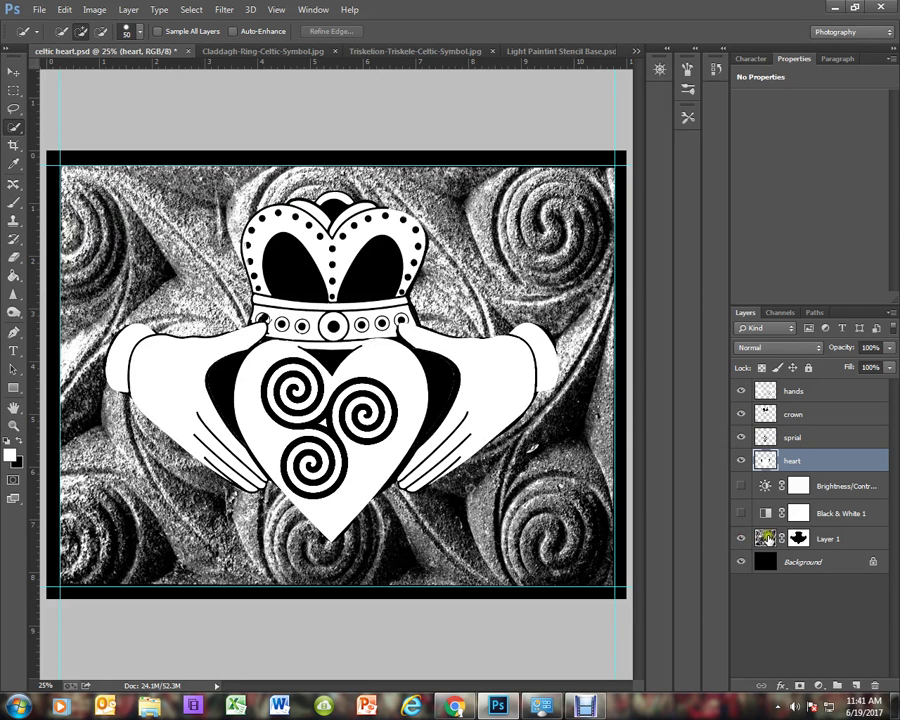
{"action": "left_click", "coordinate": [765, 539]}
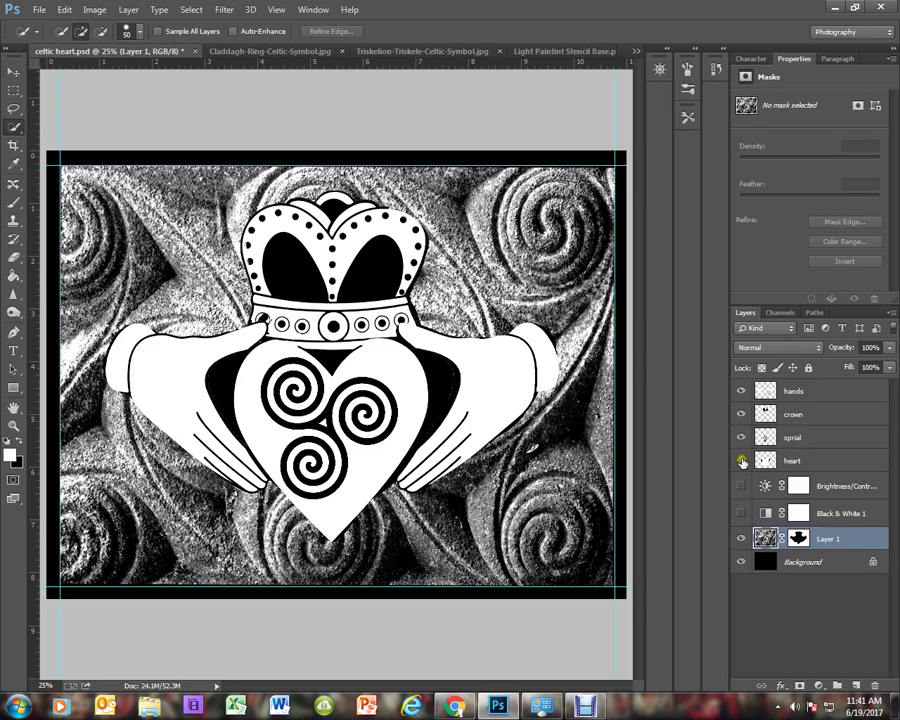
- Inspect the masked carving alone and with only the hands over it, and hide both layers
{"action": "left_click_drag", "start_coordinate": [741, 461], "coordinate": [754, 378]}
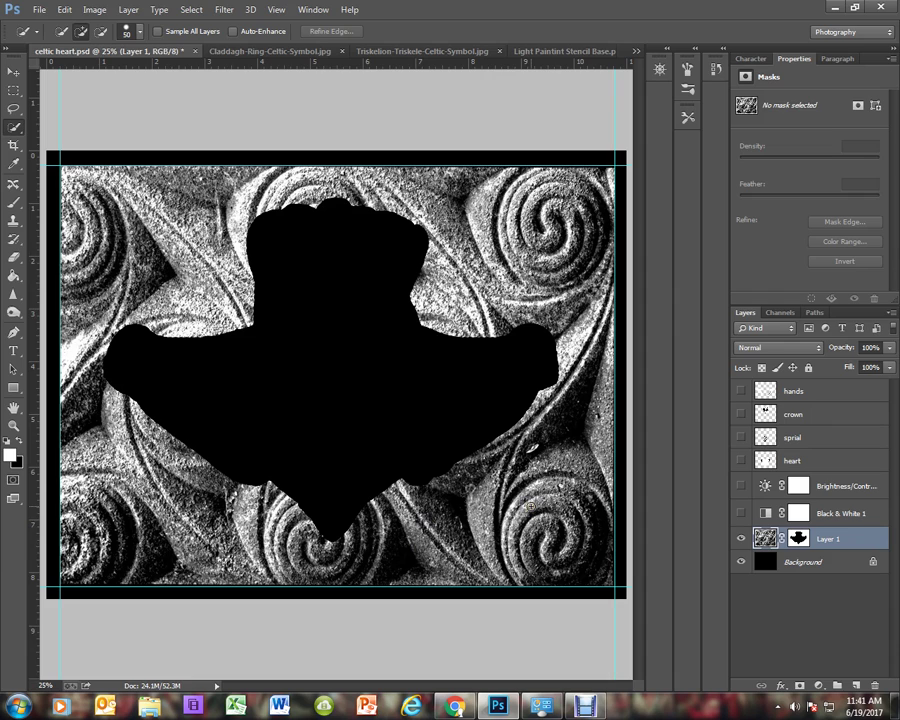
{"action": "mouse_move", "coordinate": [741, 391]}
{"action": "left_mouse_down"}
{"action": "mouse_move", "coordinate": [744, 486]}
{"action": "mouse_move", "coordinate": [741, 391]}
{"action": "left_mouse_up"}
{"action": "left_click", "coordinate": [741, 391]}
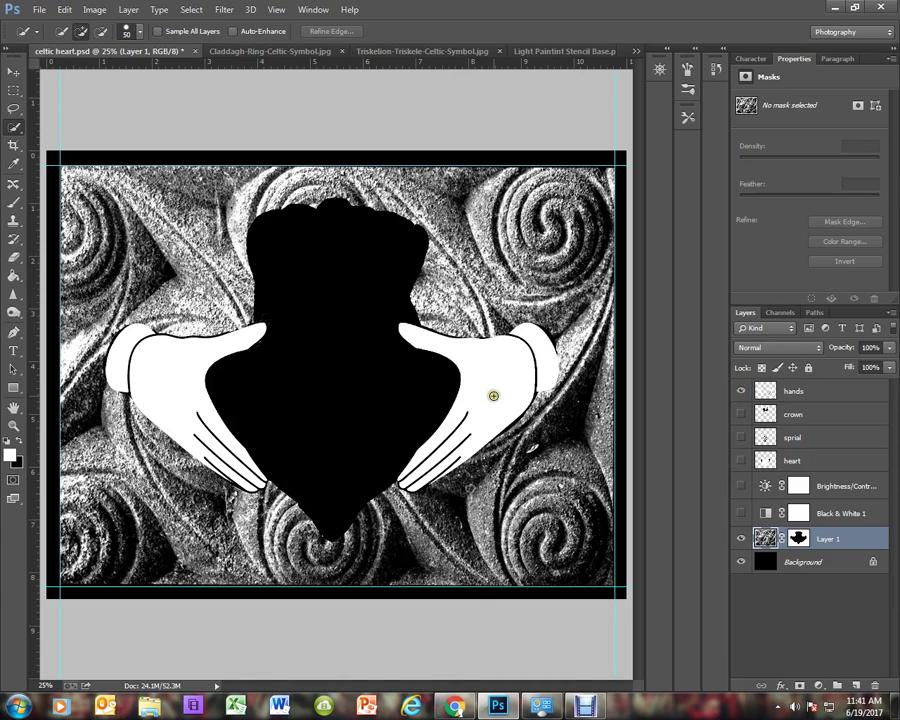
{"action": "left_click", "coordinate": [741, 538]}
{"action": "left_click", "coordinate": [741, 391]}
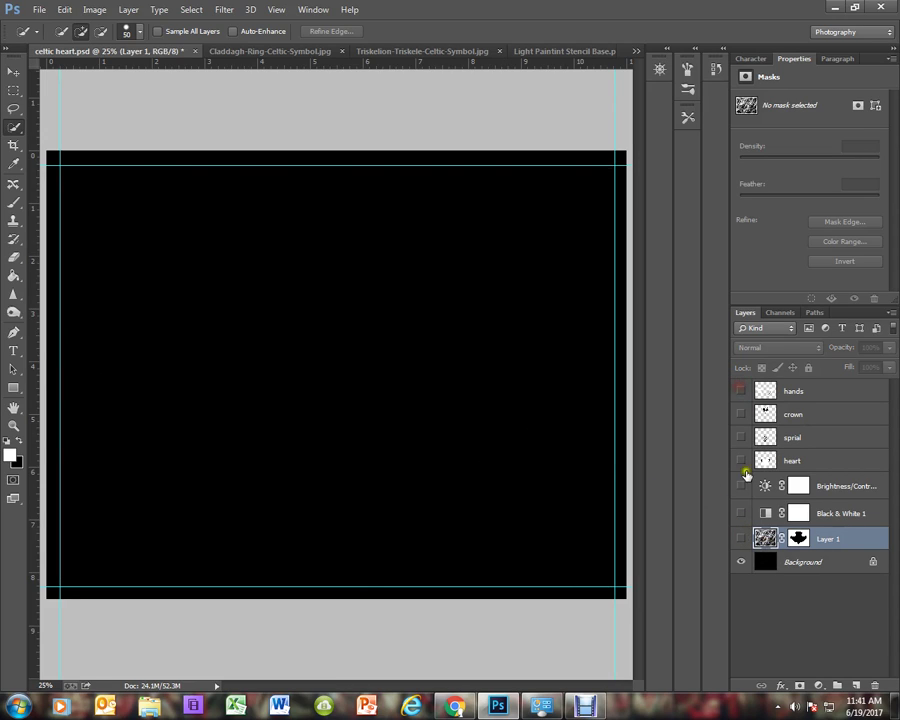
- Show Layer 1 on its own and make its layer mask active
{"action": "left_click", "coordinate": [740, 538]}
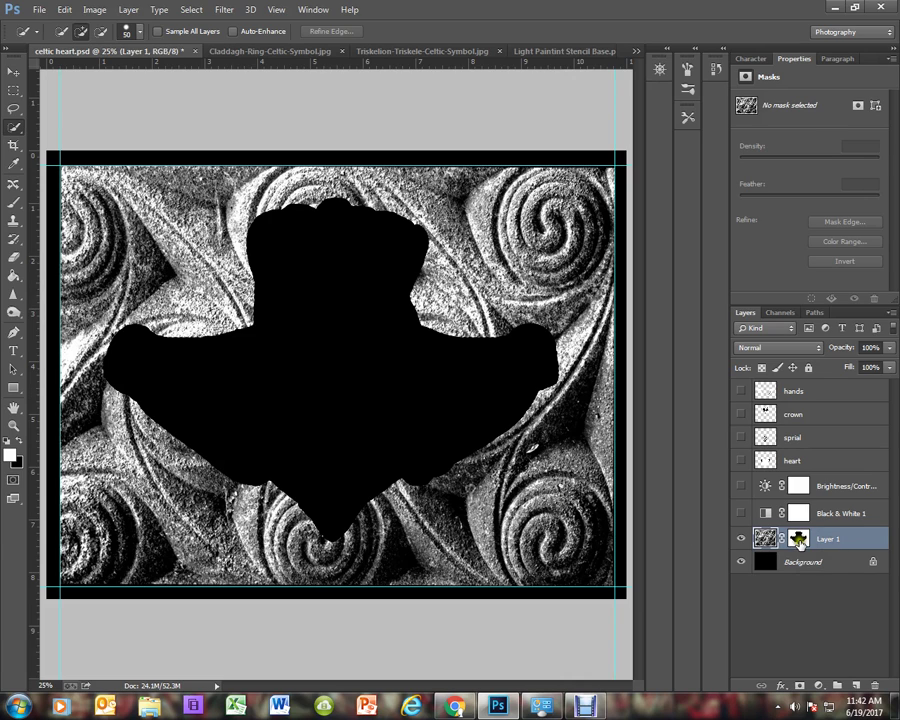
{"action": "key", "text": "ctrl+backslash"}
{"action": "key", "text": "x"}
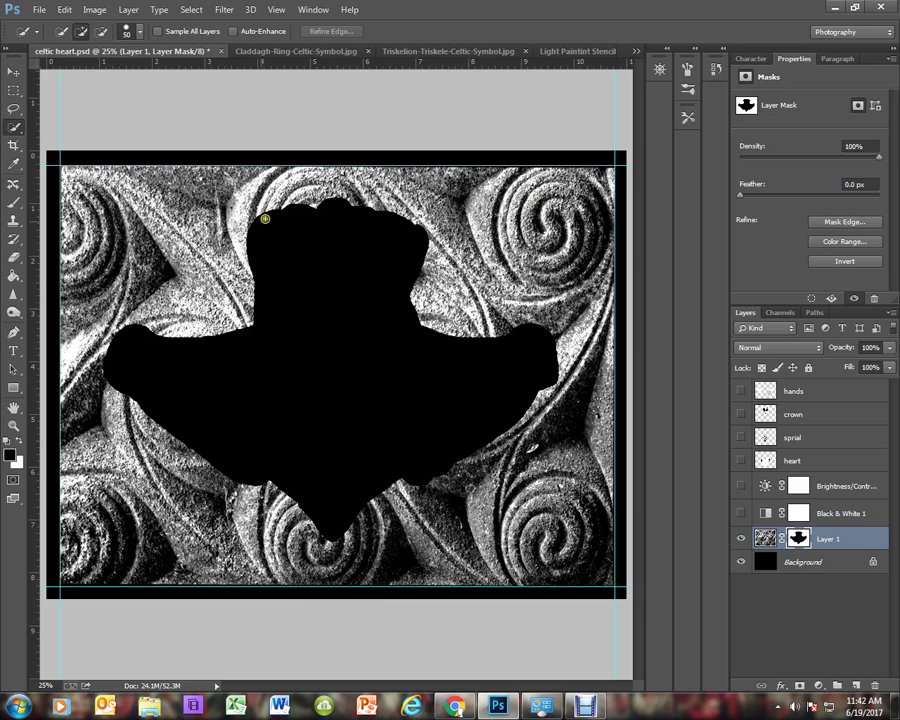
- Hide Layer 1 and inspect the heart, the heart with the spirals, the crown and the hands in turn
{"action": "left_click", "coordinate": [741, 538]}
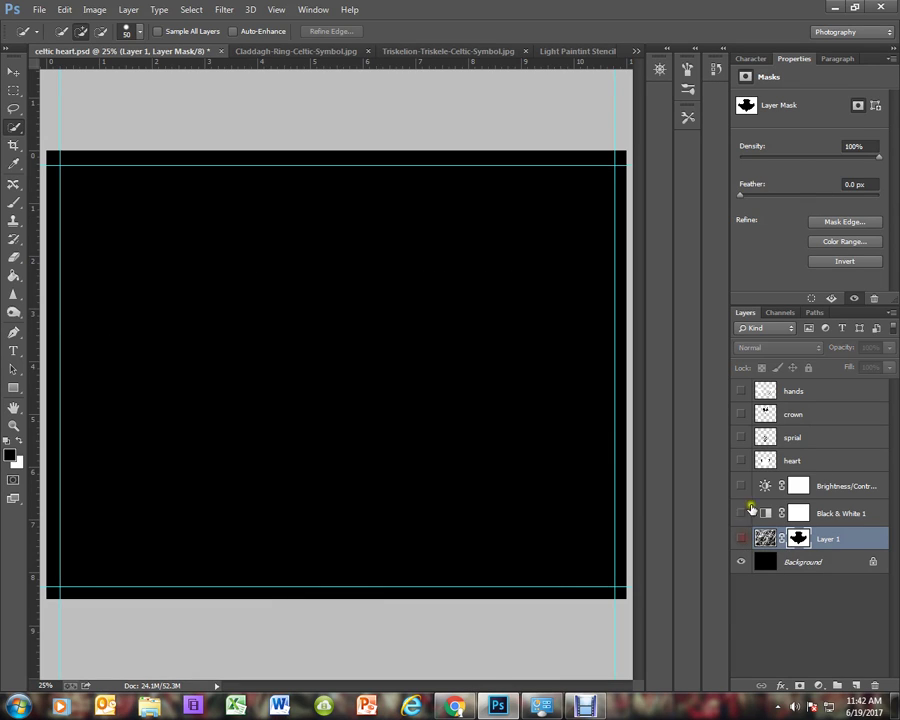
{"action": "left_click", "coordinate": [741, 460]}
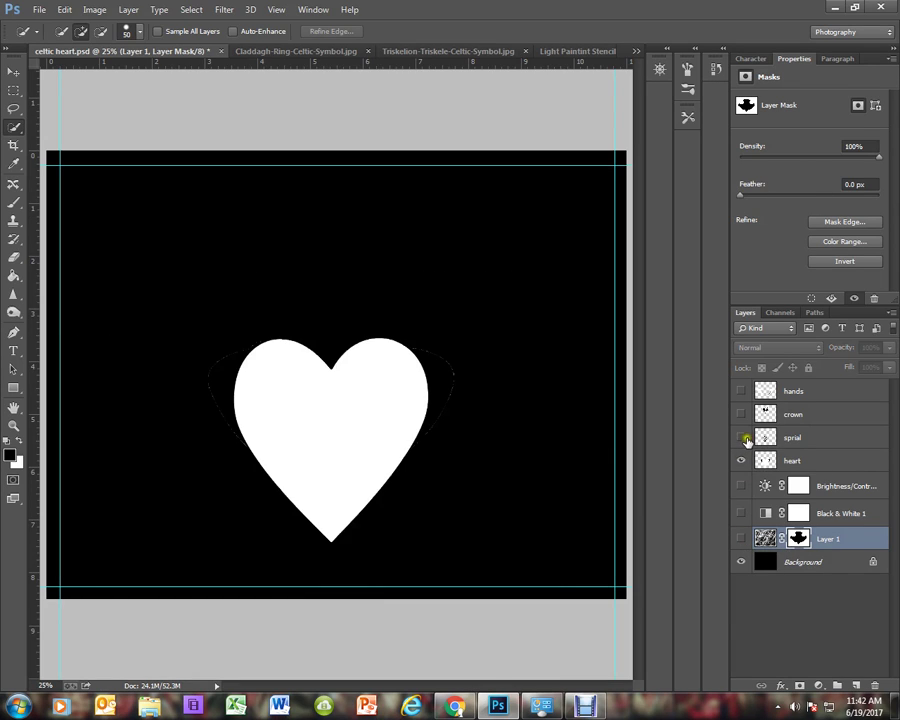
{"action": "left_click", "coordinate": [741, 437]}
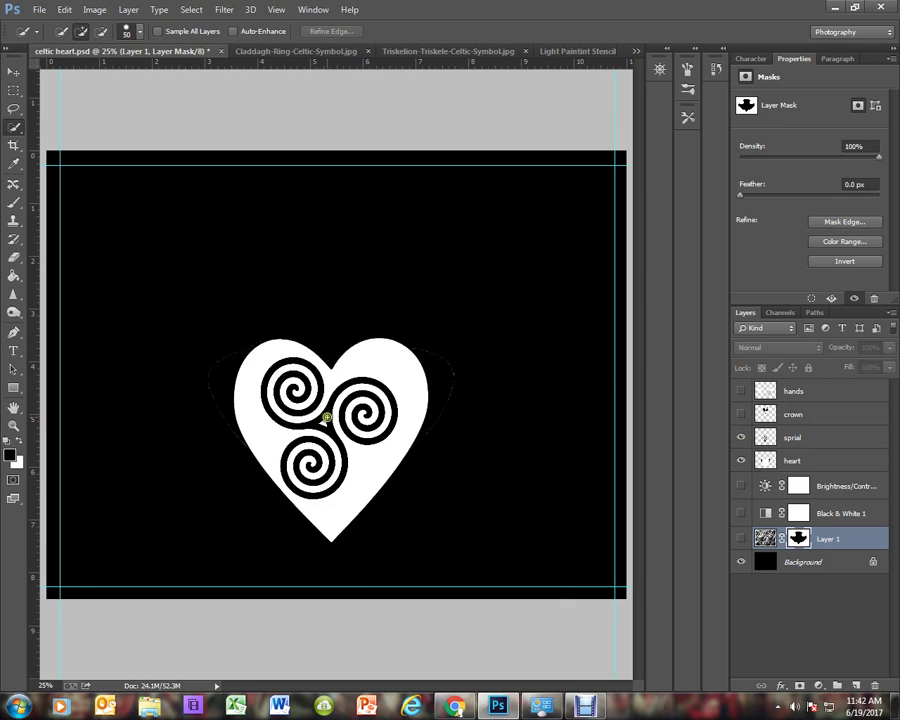
{"action": "left_click", "coordinate": [741, 437]}
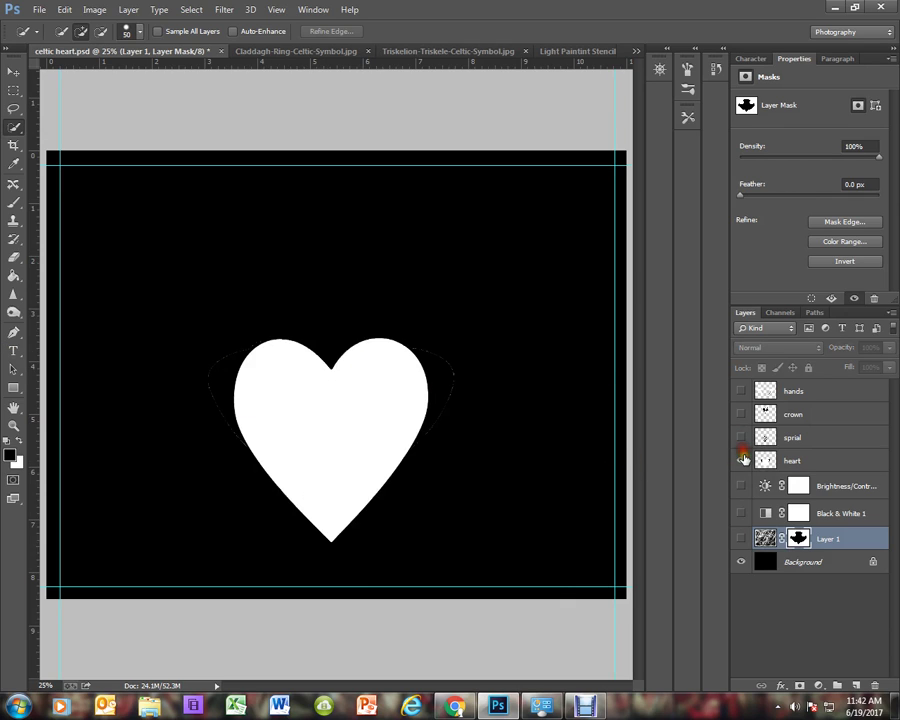
{"action": "left_click", "coordinate": [741, 460]}
{"action": "left_click", "coordinate": [741, 414]}
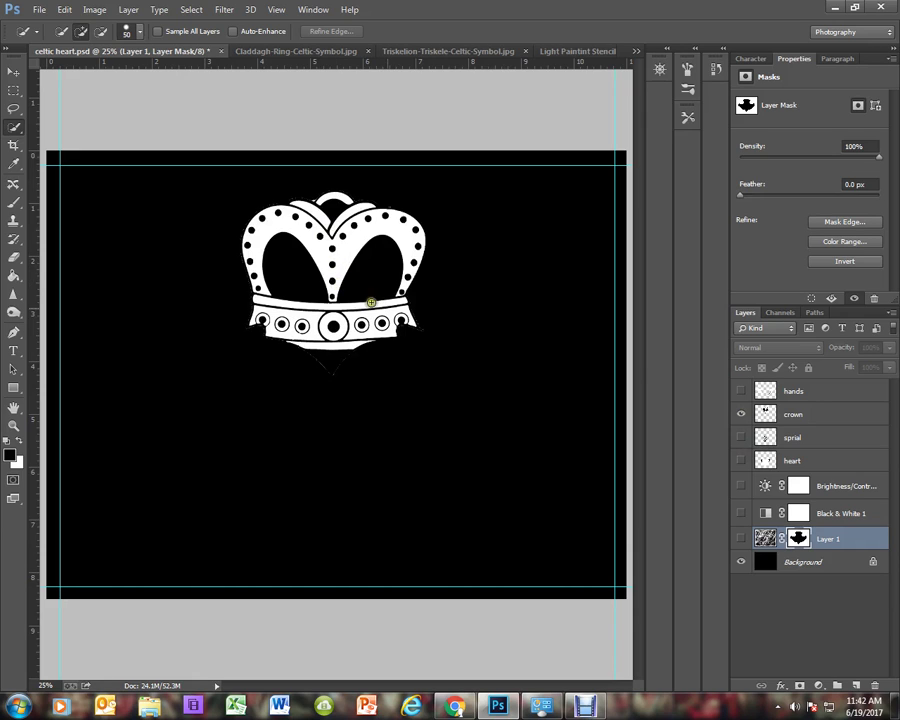
{"action": "left_click", "coordinate": [741, 413]}
{"action": "left_click", "coordinate": [741, 391]}
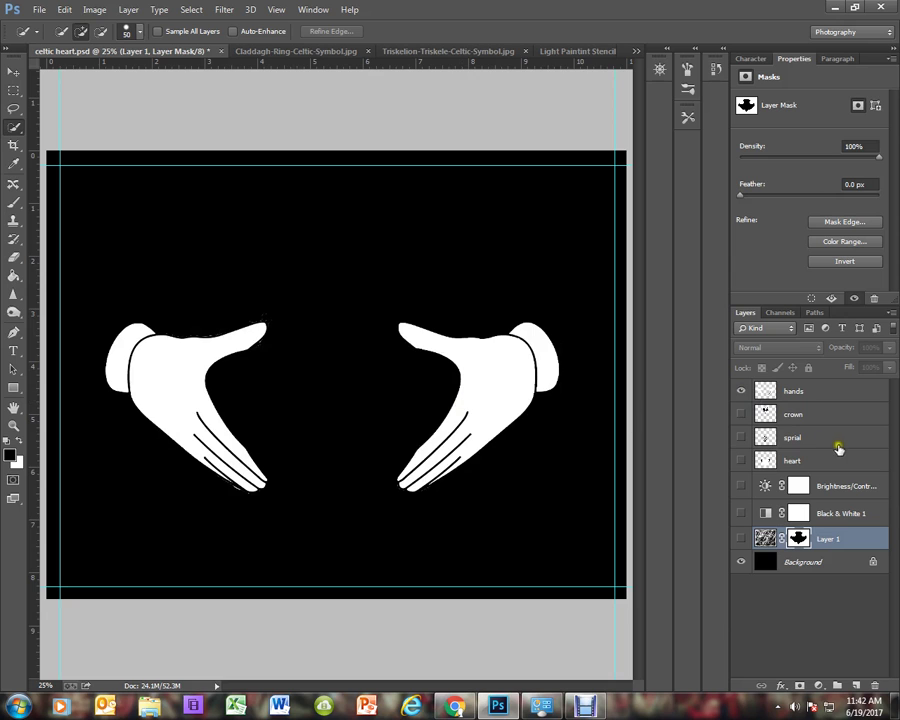
- Hide the hands to inspect the masked carving alone, and show all the design and adjustment layers again
{"action": "left_click", "coordinate": [741, 391]}
{"action": "left_click", "coordinate": [741, 539]}
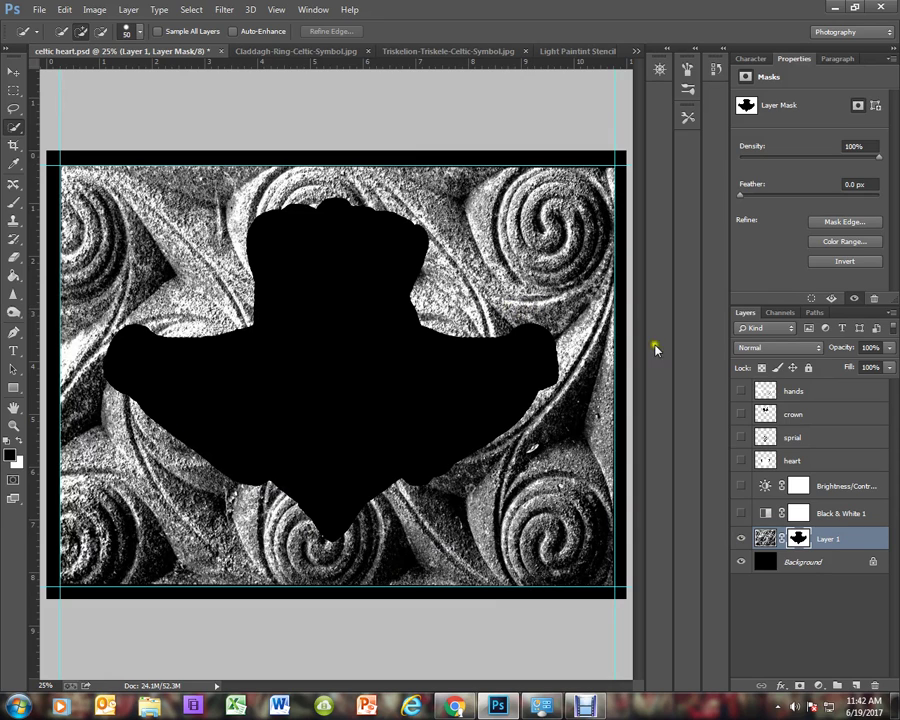
{"action": "left_click", "coordinate": [741, 539]}
{"action": "left_click_drag", "start_coordinate": [741, 539], "coordinate": [741, 391]}
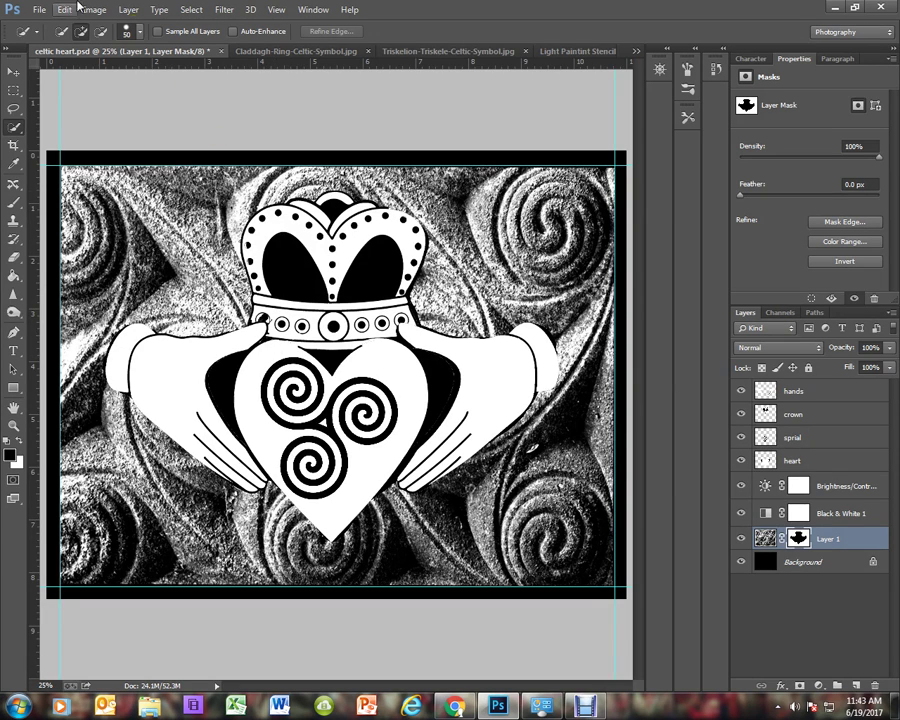
- Switch to Light Paintint Stencil Base.psd and delete the carving layer, keeping only the black background
{"action": "left_click", "coordinate": [304, 12]}
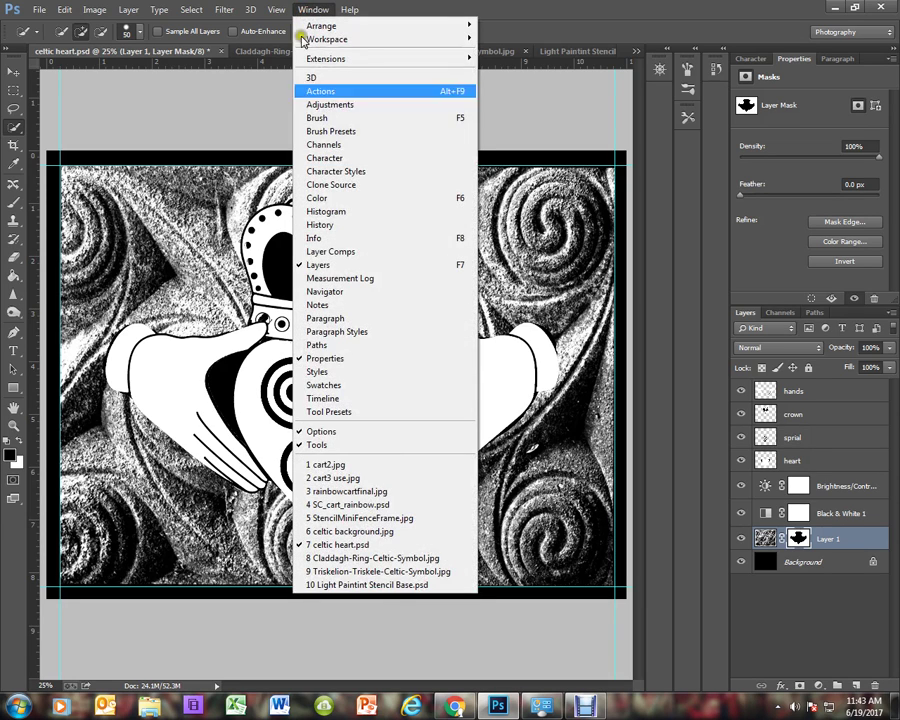
{"action": "left_click", "coordinate": [394, 585]}
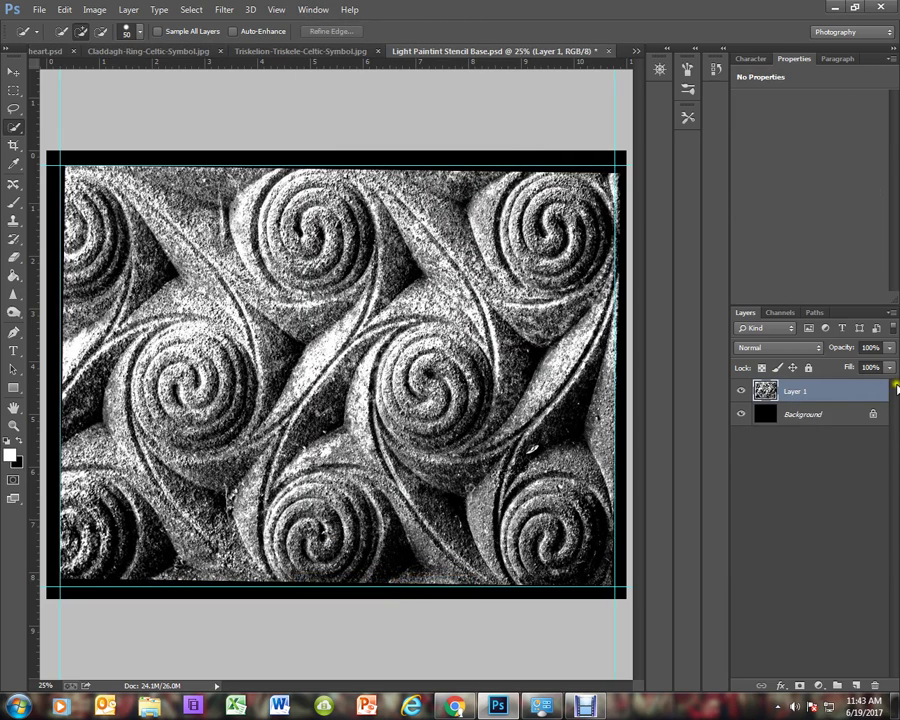
{"action": "left_click_drag", "start_coordinate": [897, 388], "coordinate": [873, 688]}
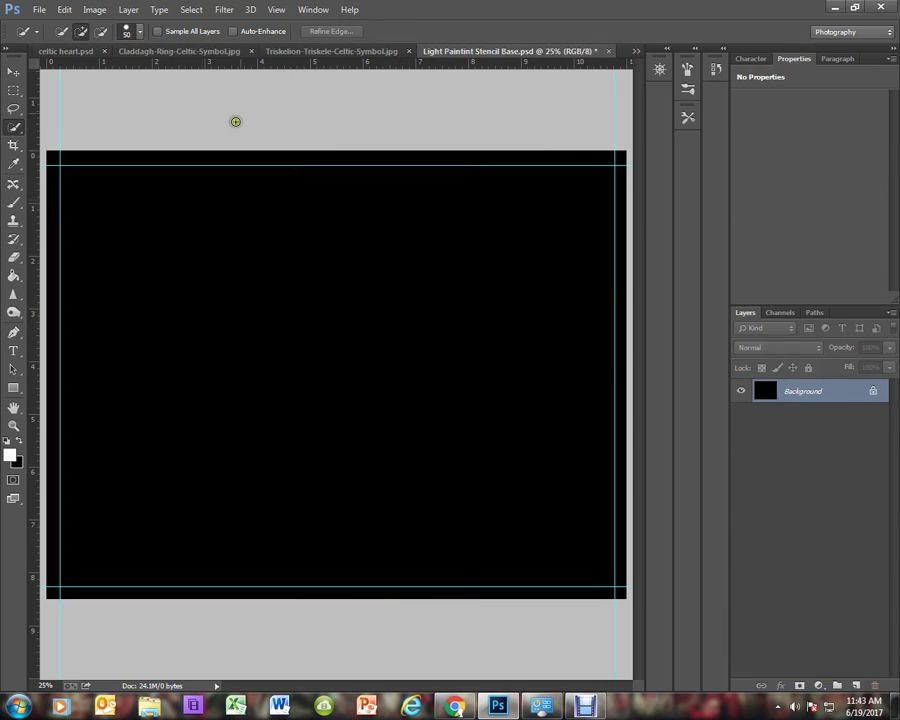
- Switch to cart2.jpg and duplicate its Background layer as Background copy within the same document
{"action": "left_click", "coordinate": [312, 11]}
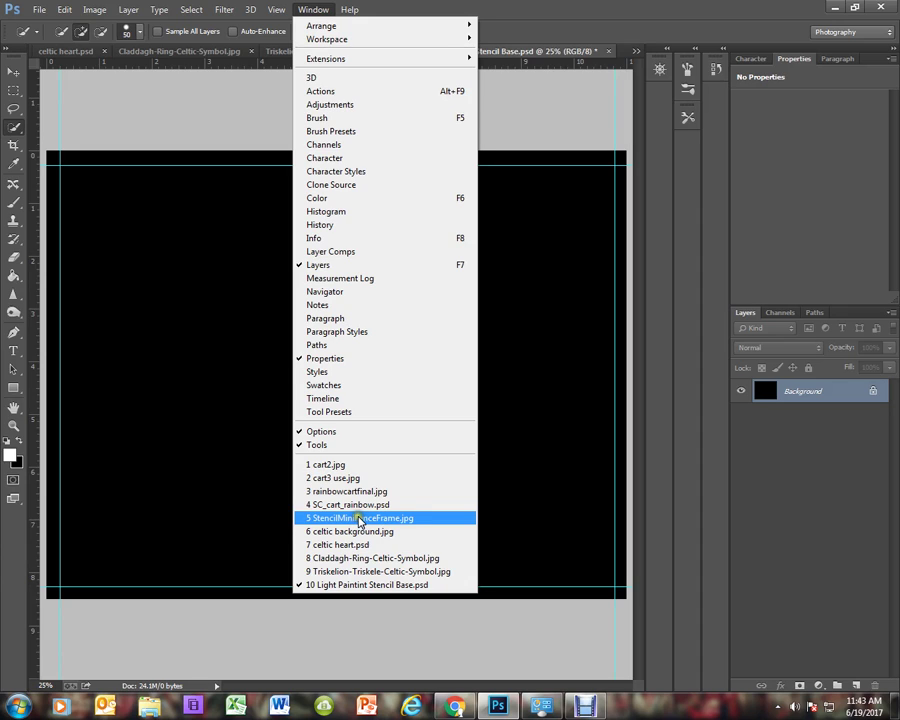
{"action": "left_click", "coordinate": [337, 464]}
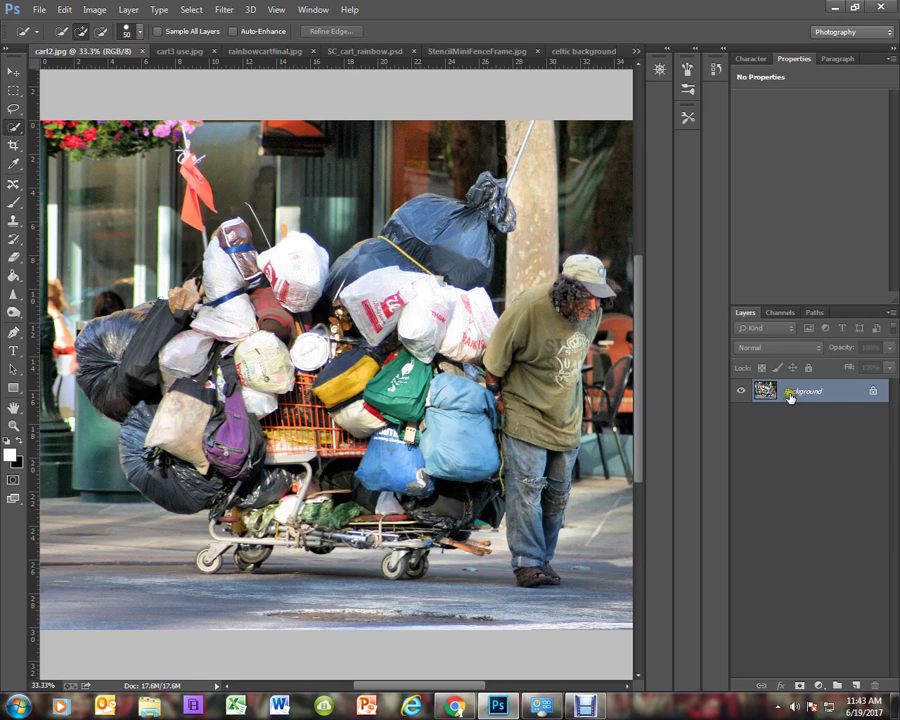
{"action": "left_click", "coordinate": [820, 394]}
{"action": "right_click", "coordinate": [819, 396]}
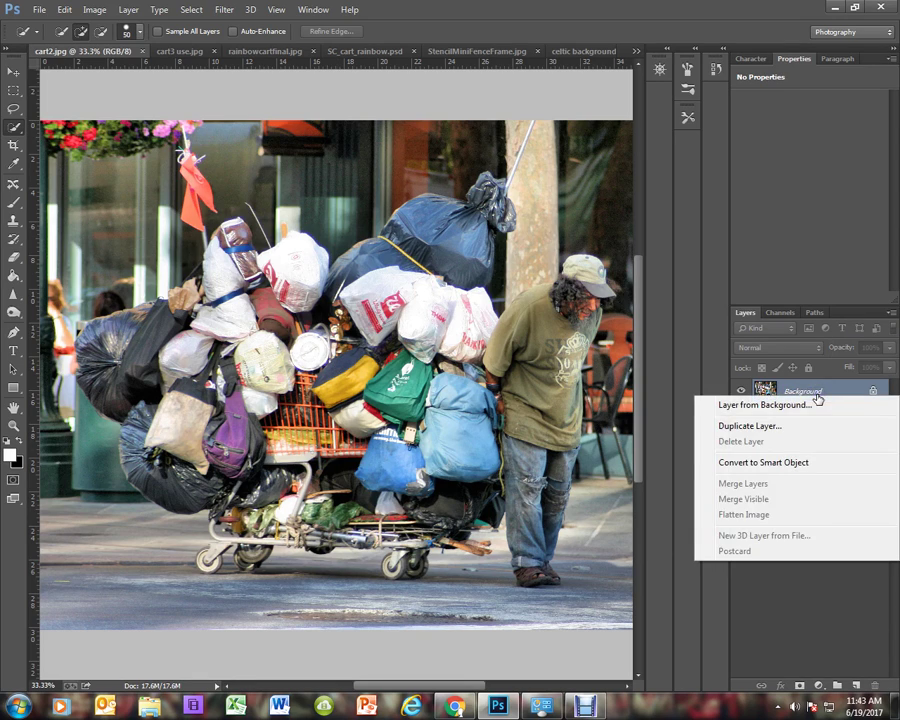
{"action": "left_click", "coordinate": [762, 426]}
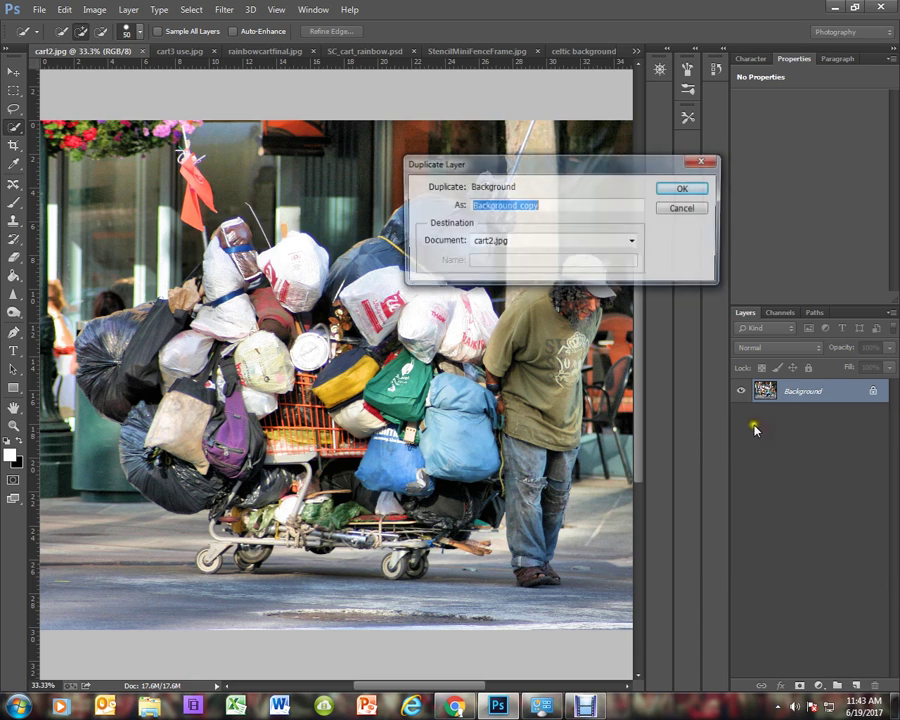
{"action": "left_click", "coordinate": [686, 188]}
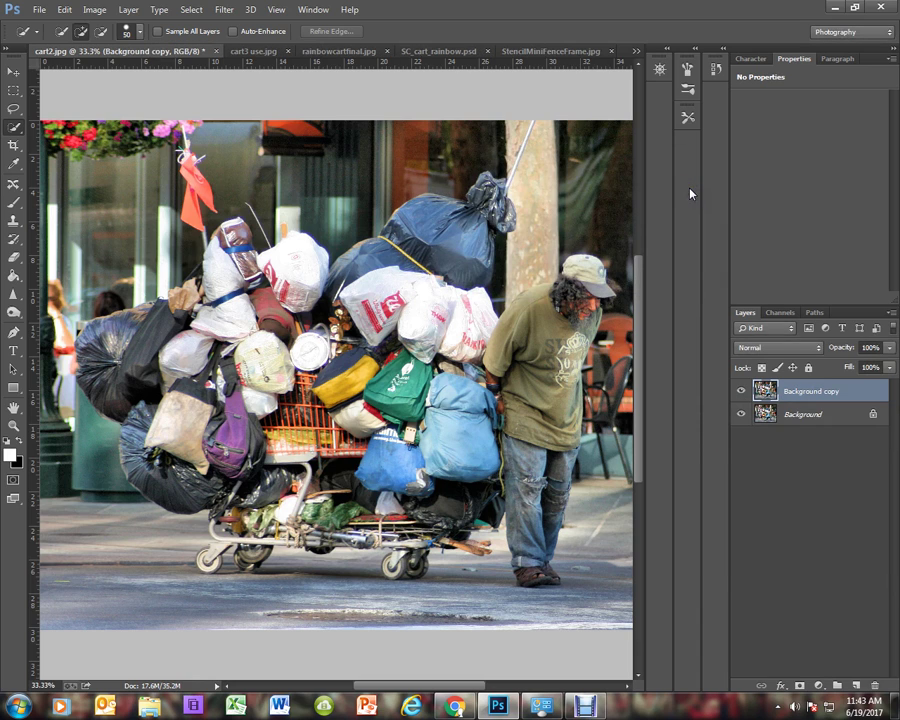
- Invert the colours of the Background copy layer
{"action": "left_click", "coordinate": [94, 10]}
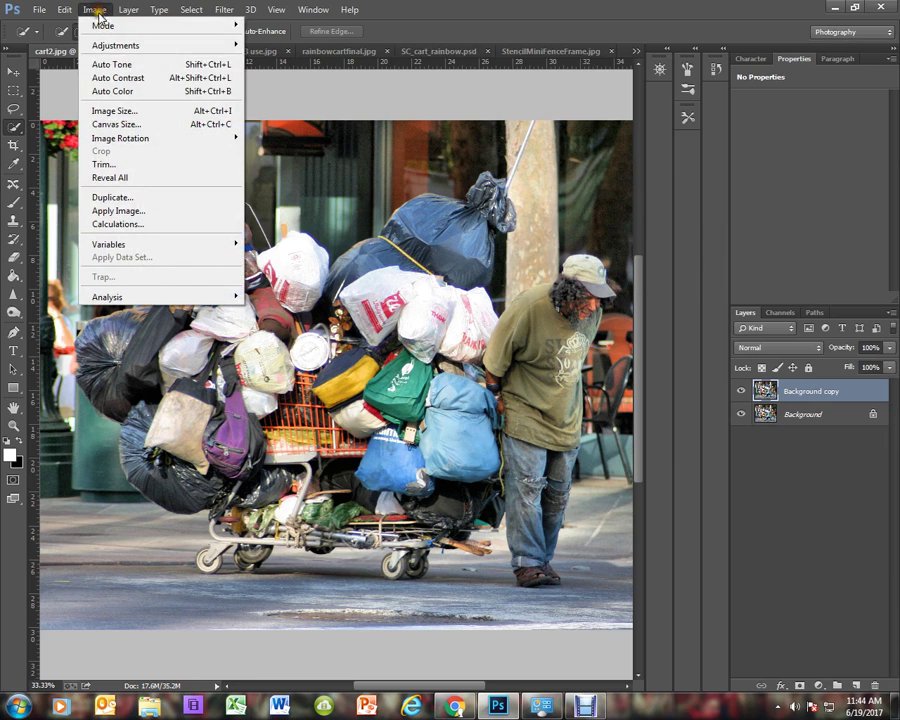
{"action": "mouse_move", "coordinate": [113, 45]}
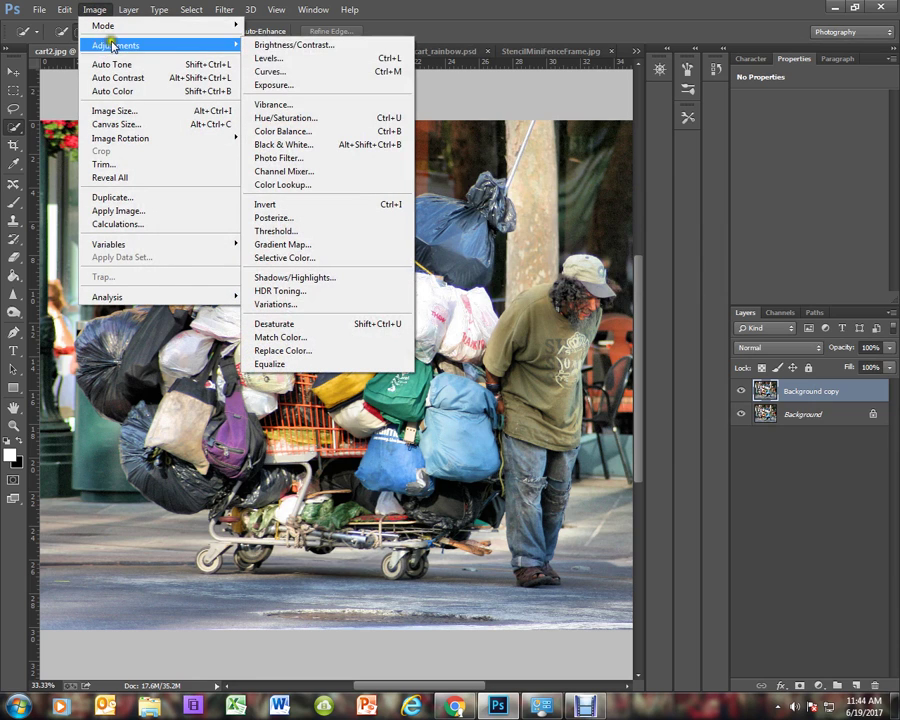
{"action": "left_click", "coordinate": [285, 203]}
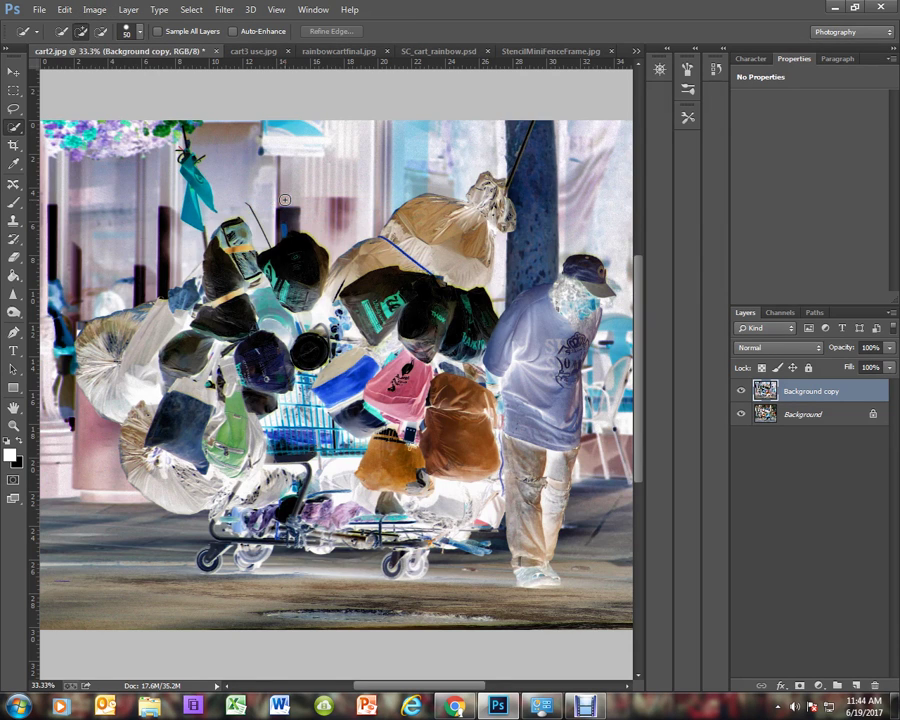
- Apply a Gaussian Blur with a 7-pixel radius to the inverted Background copy layer
{"action": "left_click", "coordinate": [224, 11]}
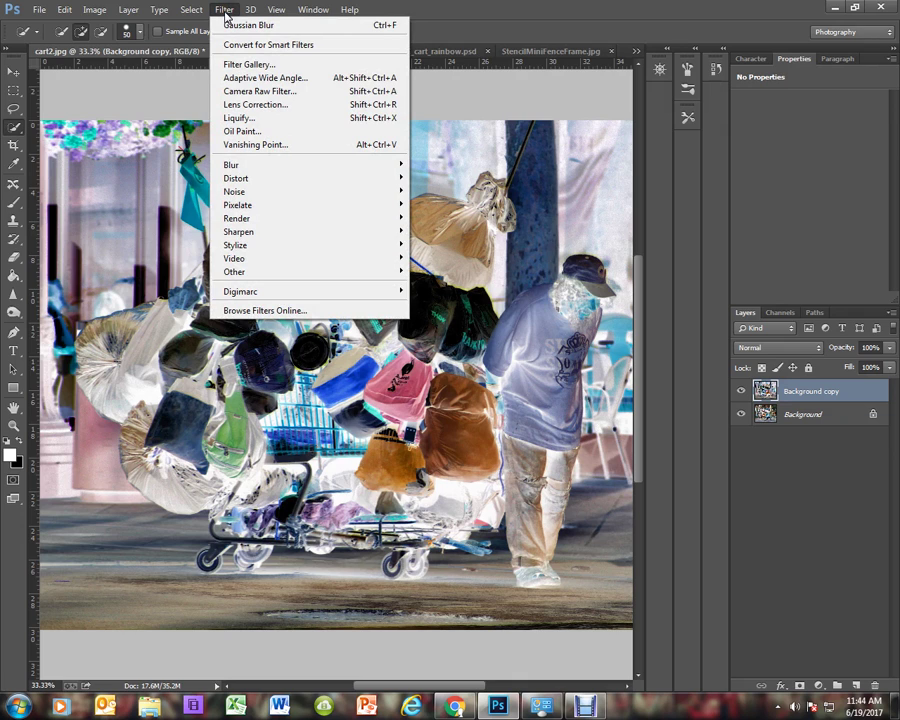
{"action": "mouse_move", "coordinate": [321, 163]}
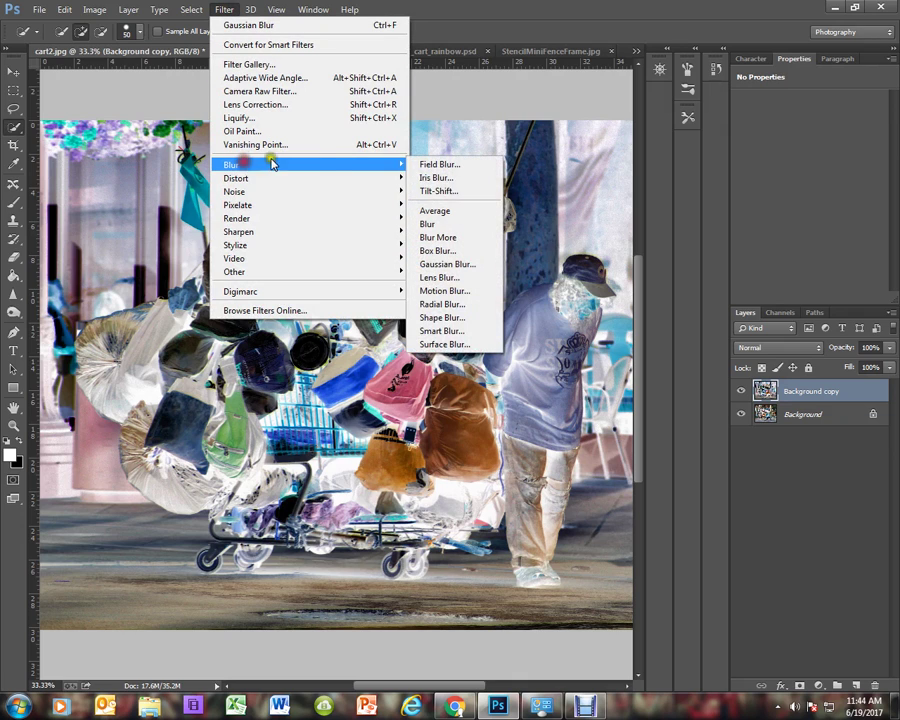
{"action": "left_click", "coordinate": [447, 264]}
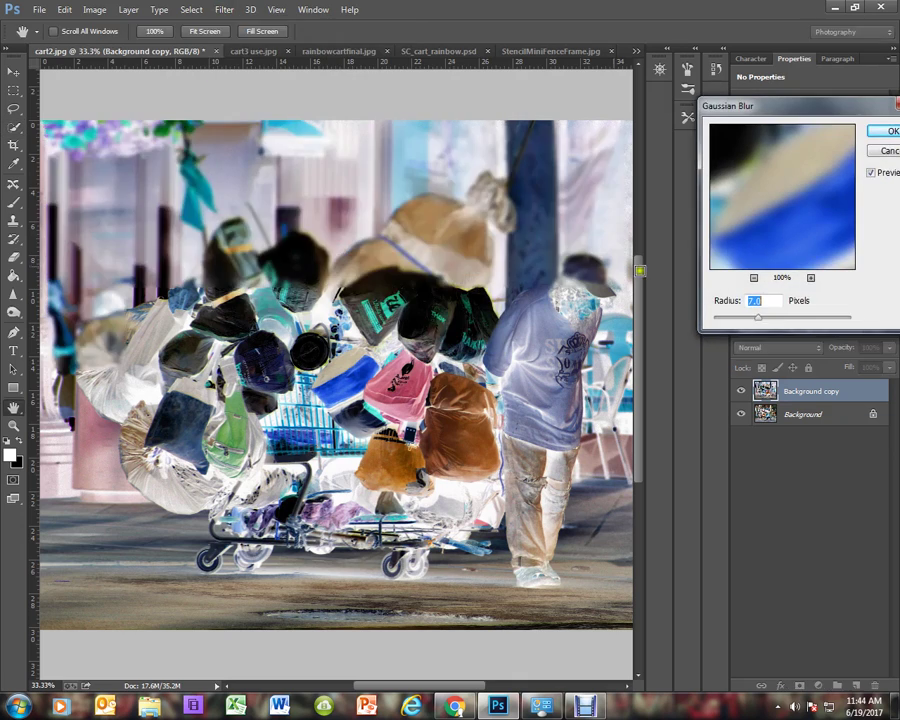
{"action": "left_click", "coordinate": [757, 300]}
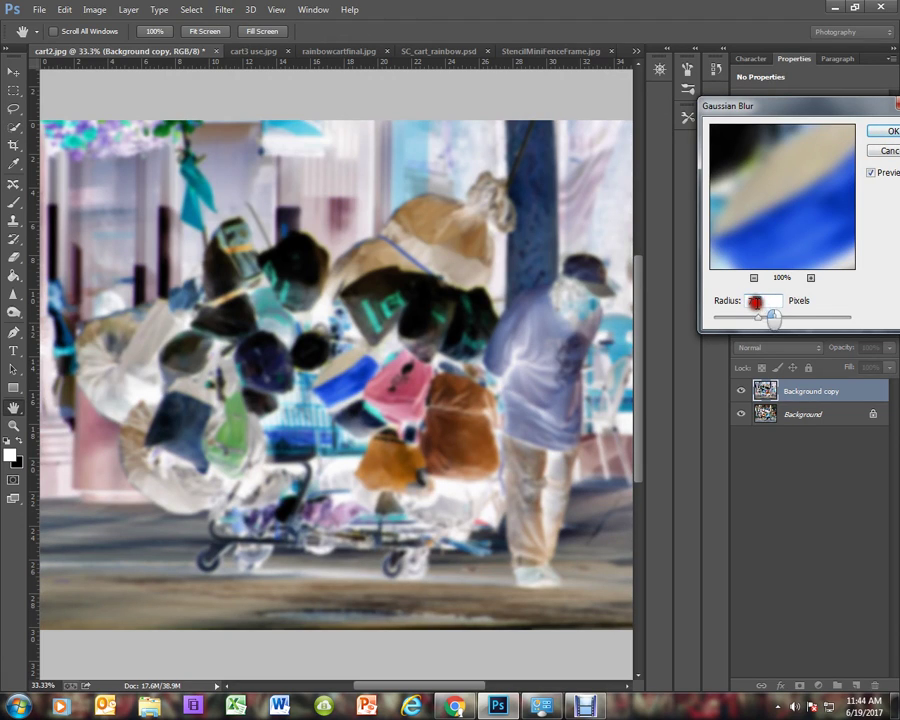
{"action": "left_click", "coordinate": [730, 301]}
{"action": "type", "text": "7"}
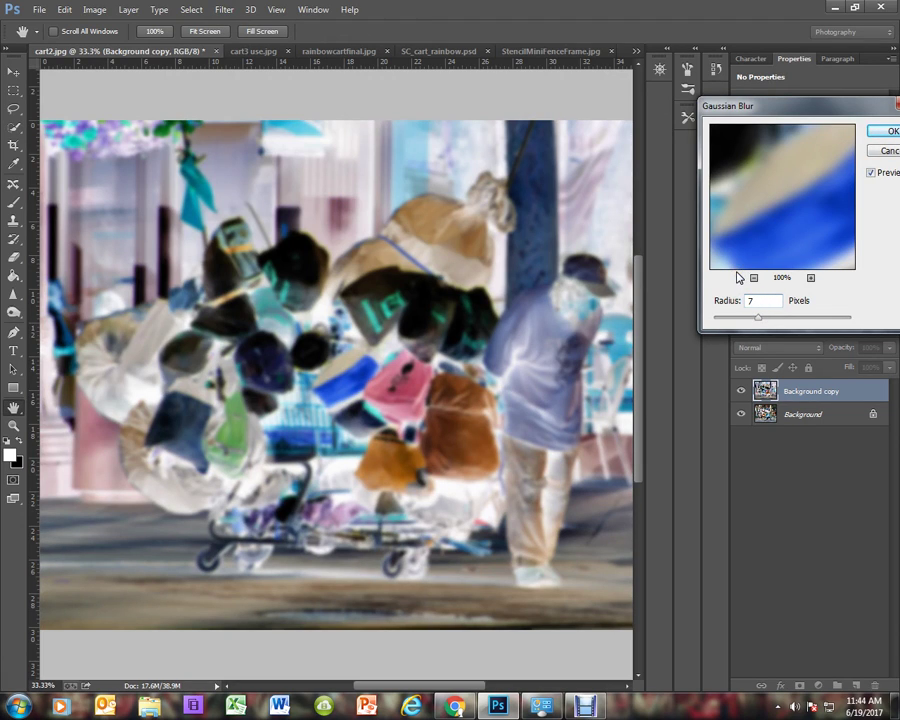
{"action": "left_click", "coordinate": [880, 131]}
{"action": "key", "text": "w"}
- Set the Background copy's blend mode to Color Dodge and add a Threshold adjustment layer above it at level 240
{"action": "left_click", "coordinate": [779, 350]}
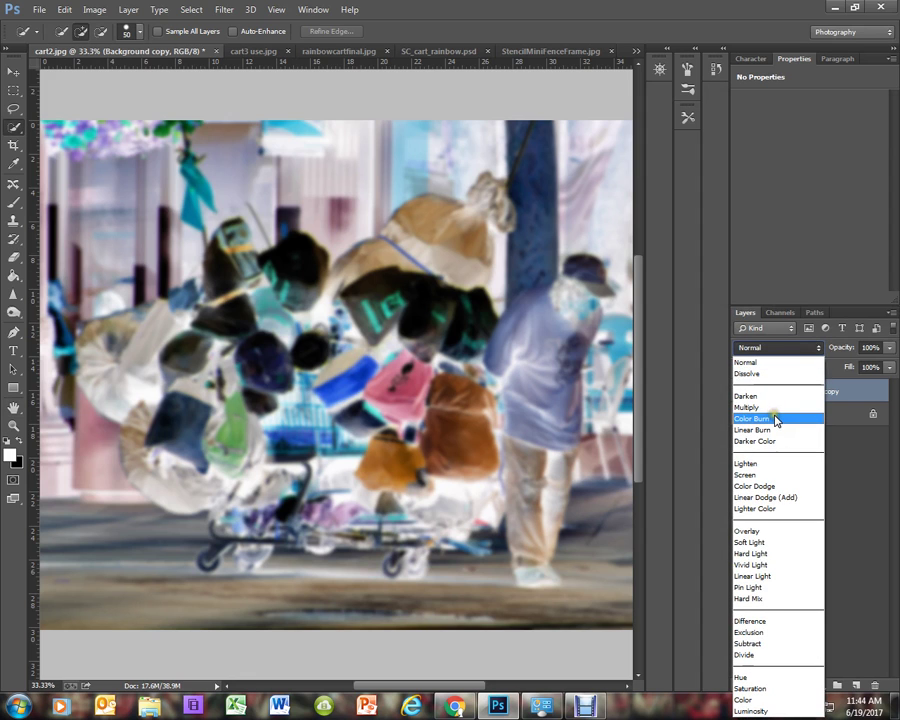
{"action": "left_click", "coordinate": [763, 486]}
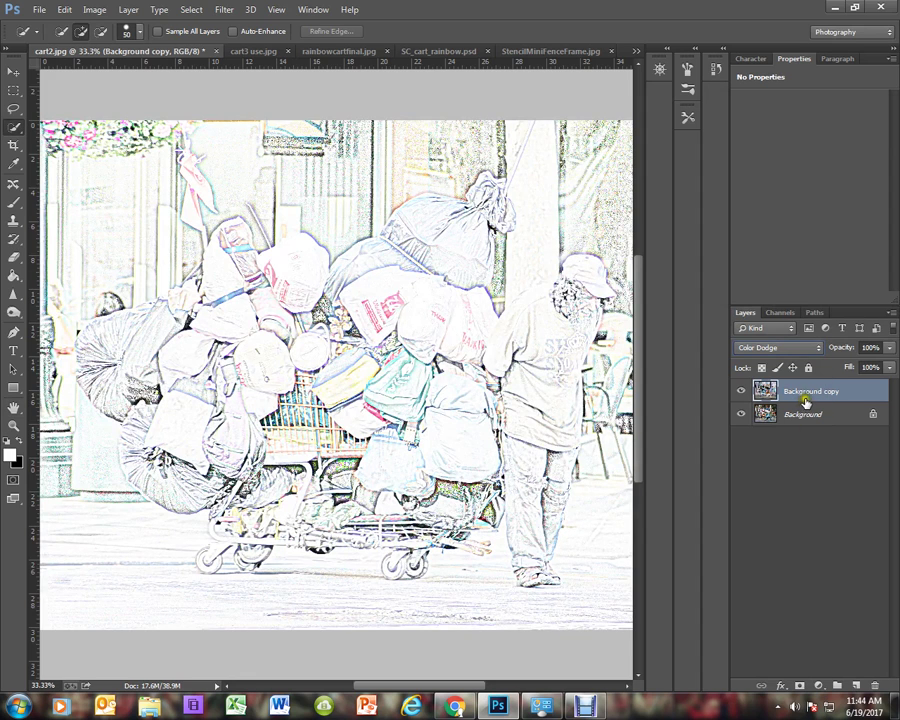
{"action": "left_click", "coordinate": [819, 686]}
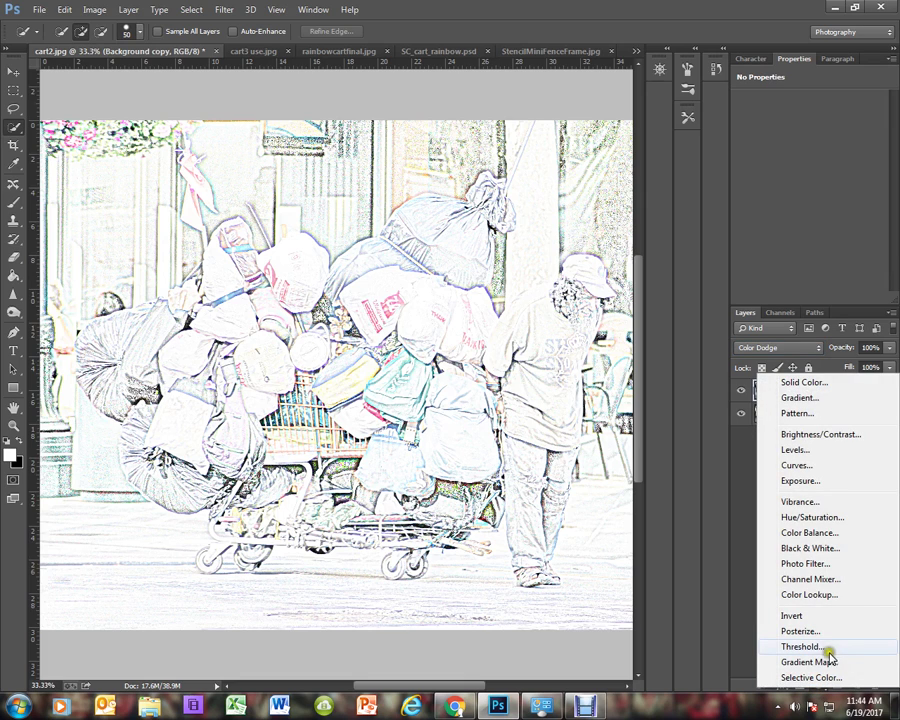
{"action": "left_click", "coordinate": [829, 647]}
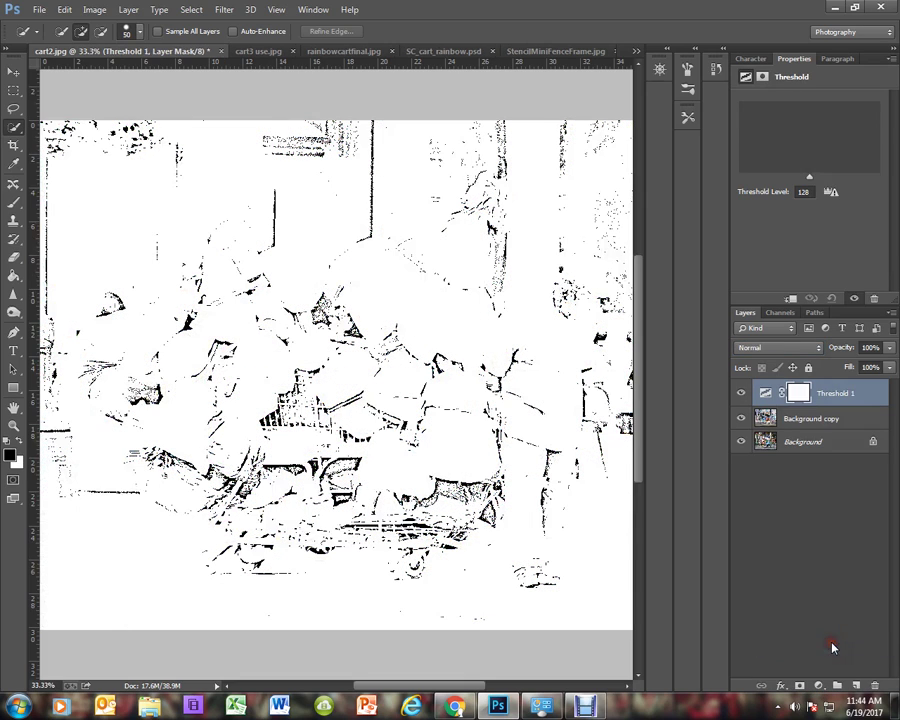
{"action": "left_click_drag", "start_coordinate": [810, 178], "coordinate": [872, 178]}
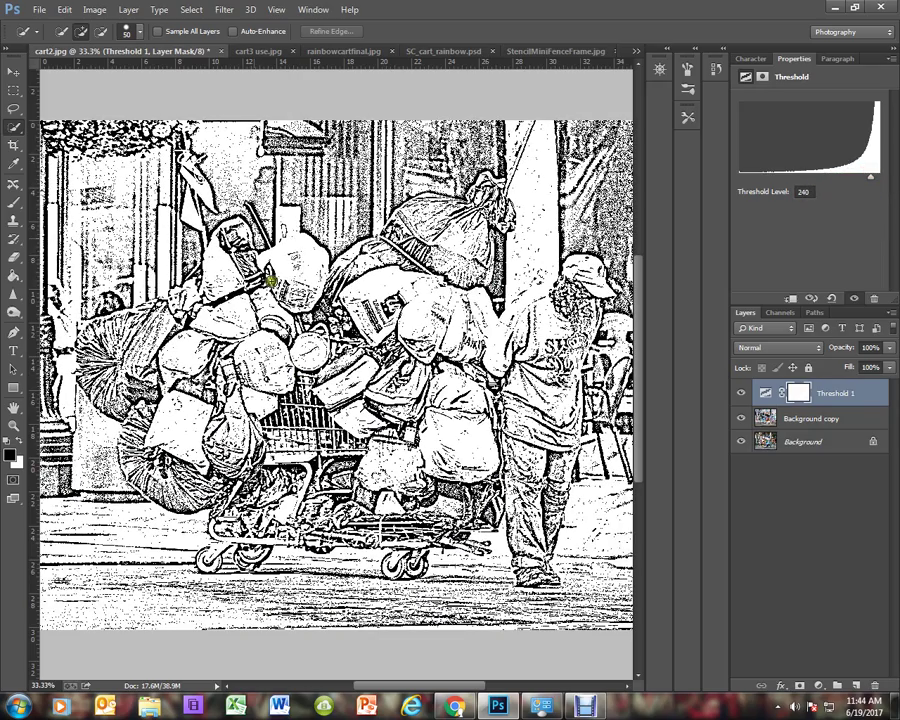
- Switch to cart3 use.jpg and set up the Brush tool with black paint and a soft round tip at 0% hardness
{"action": "left_click", "coordinate": [268, 55]}
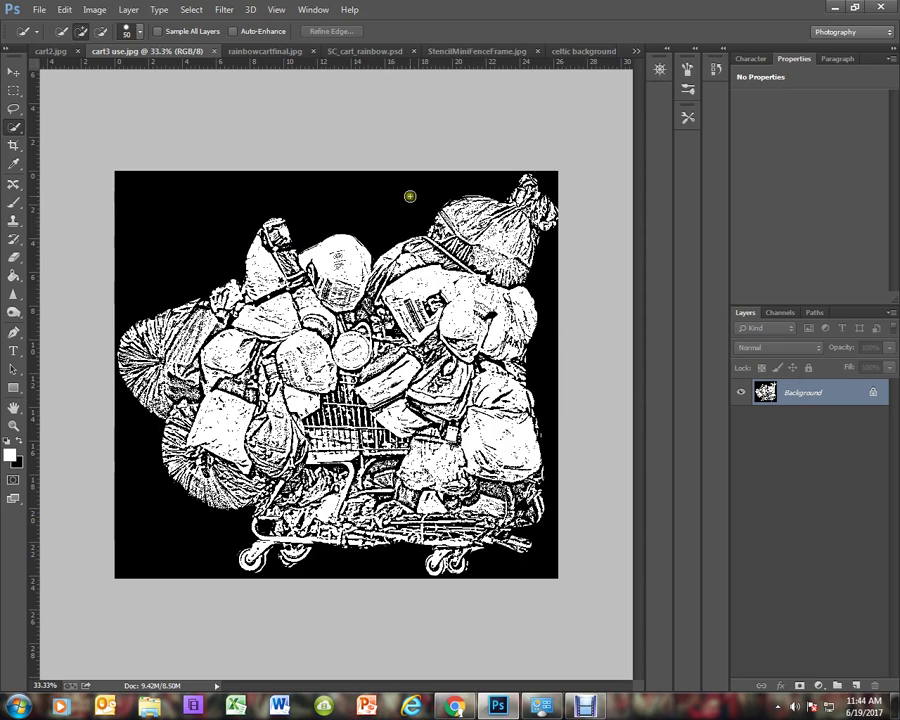
{"action": "left_click", "coordinate": [14, 201]}
{"action": "left_click", "coordinate": [18, 441]}
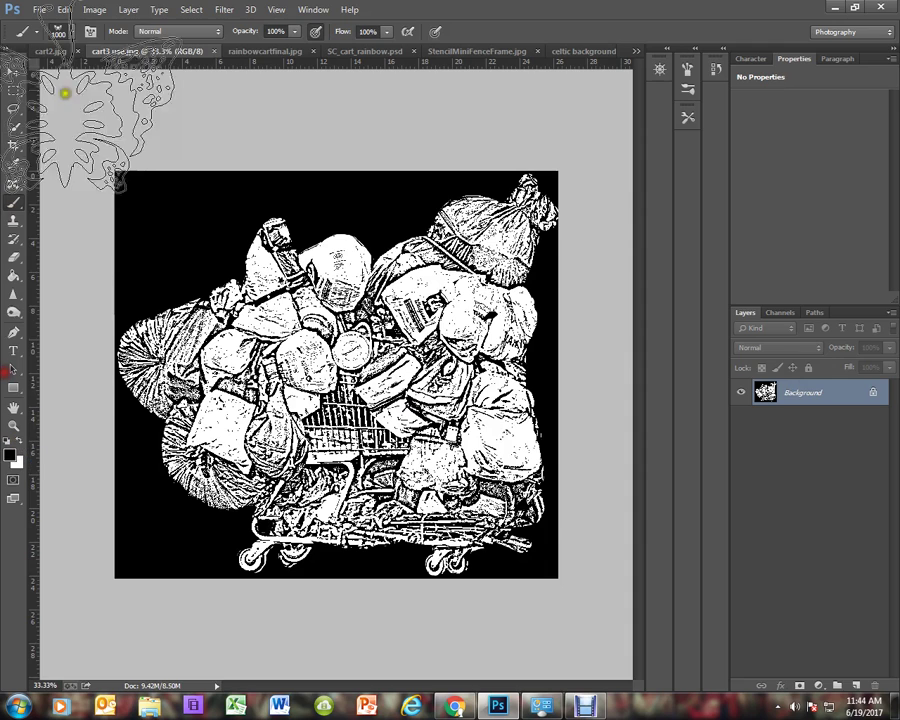
{"action": "left_click", "coordinate": [62, 31]}
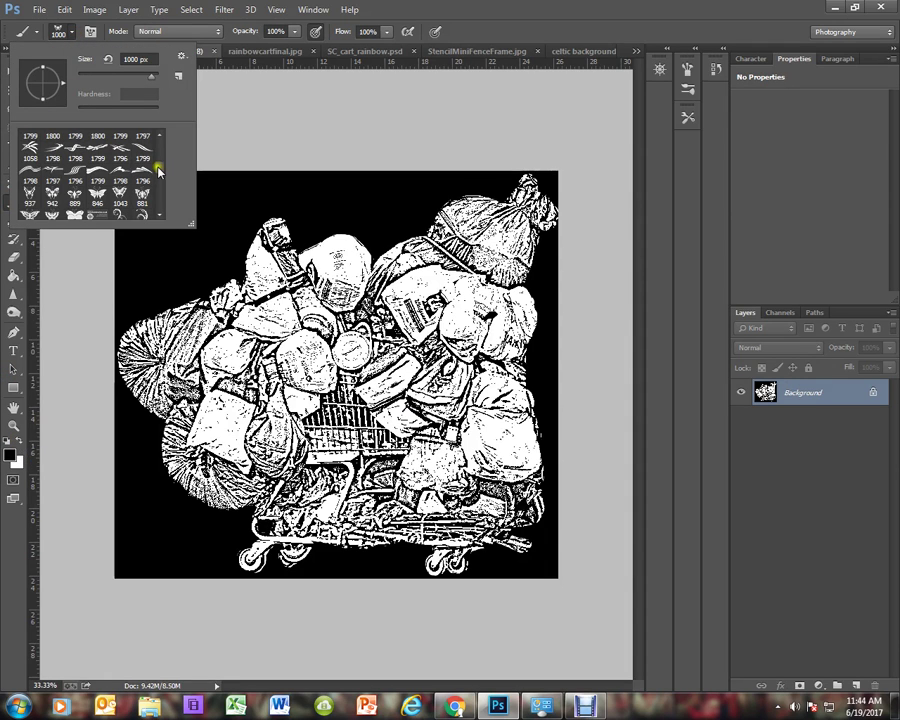
{"action": "left_click_drag", "start_coordinate": [158, 170], "coordinate": [158, 138]}
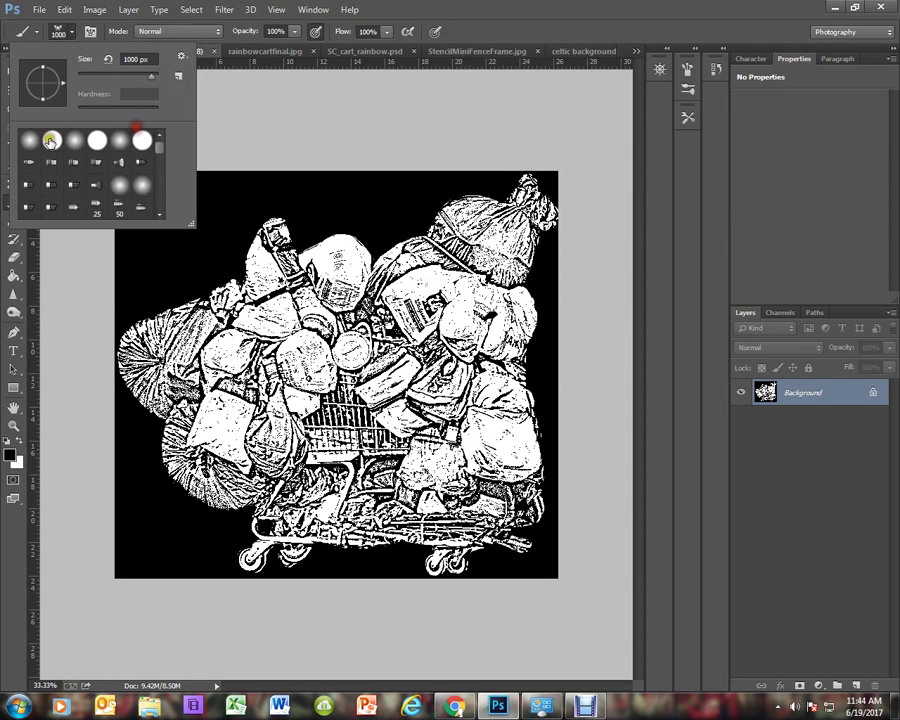
{"action": "left_click", "coordinate": [29, 140]}
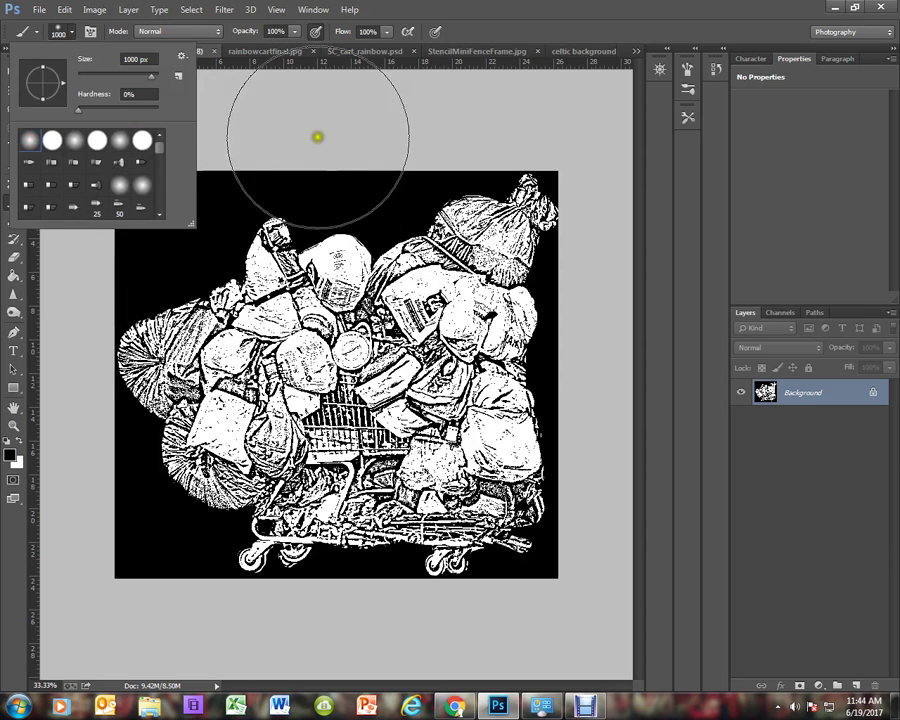
- Reduce the brush size to 300 px and paint black over the background and the outer edge of the lower-left bag
{"action": "left_click", "coordinate": [318, 86]}
{"action": "key", "text": "bracketleft"}
{"action": "key", "text": "bracketleft"}
{"action": "key", "text": "bracketleft"}
{"action": "key", "text": "bracketleft"}
{"action": "key", "text": "bracketleft"}
{"action": "key", "text": "bracketleft"}
{"action": "key", "text": "bracketleft"}
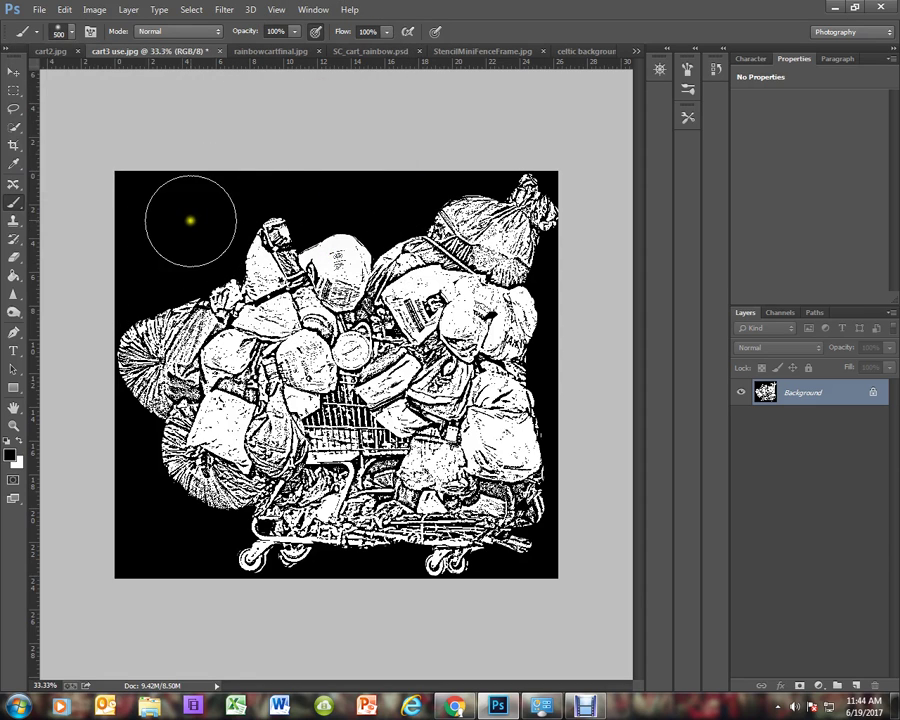
{"action": "mouse_move", "coordinate": [189, 217]}
{"action": "left_mouse_down"}
{"action": "mouse_move", "coordinate": [205, 213]}
{"action": "mouse_move", "coordinate": [161, 229]}
{"action": "mouse_move", "coordinate": [176, 219]}
{"action": "left_mouse_up"}
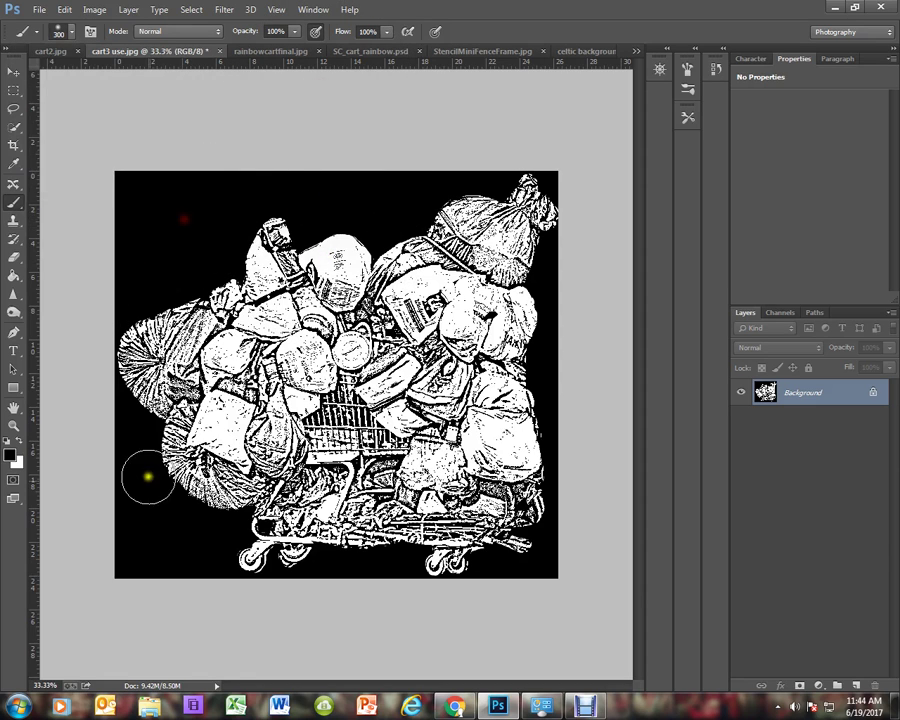
{"action": "mouse_move", "coordinate": [163, 528]}
{"action": "left_mouse_down"}
{"action": "mouse_move", "coordinate": [183, 522]}
{"action": "mouse_move", "coordinate": [180, 513]}
{"action": "left_mouse_up"}
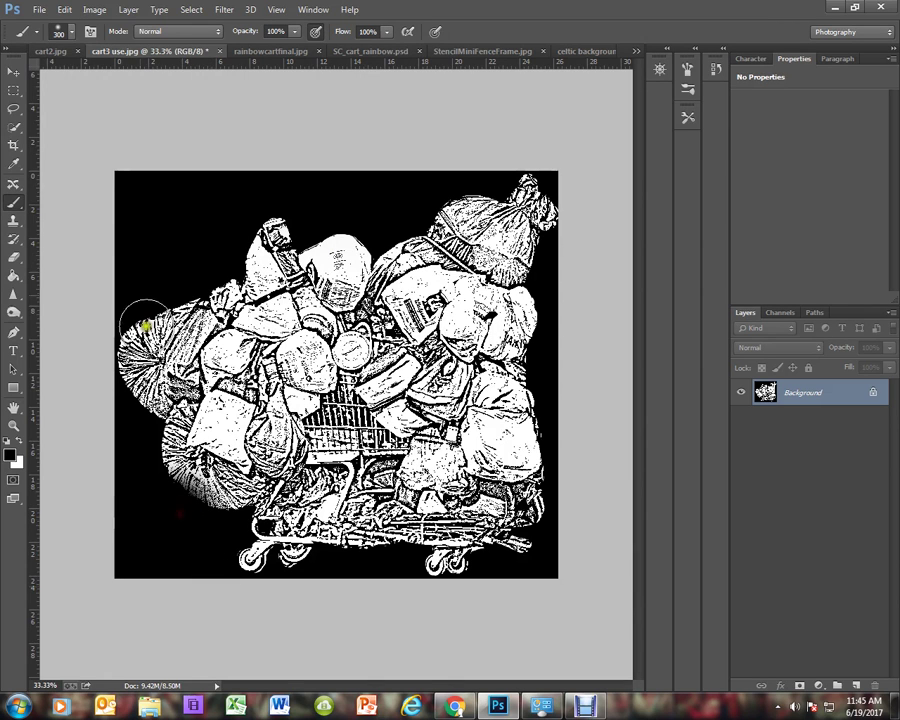
- Switch to SC_cart_rainbow.psd and show the gold layer containing the cart
{"action": "left_click", "coordinate": [308, 10]}
{"action": "mouse_move", "coordinate": [275, 9]}
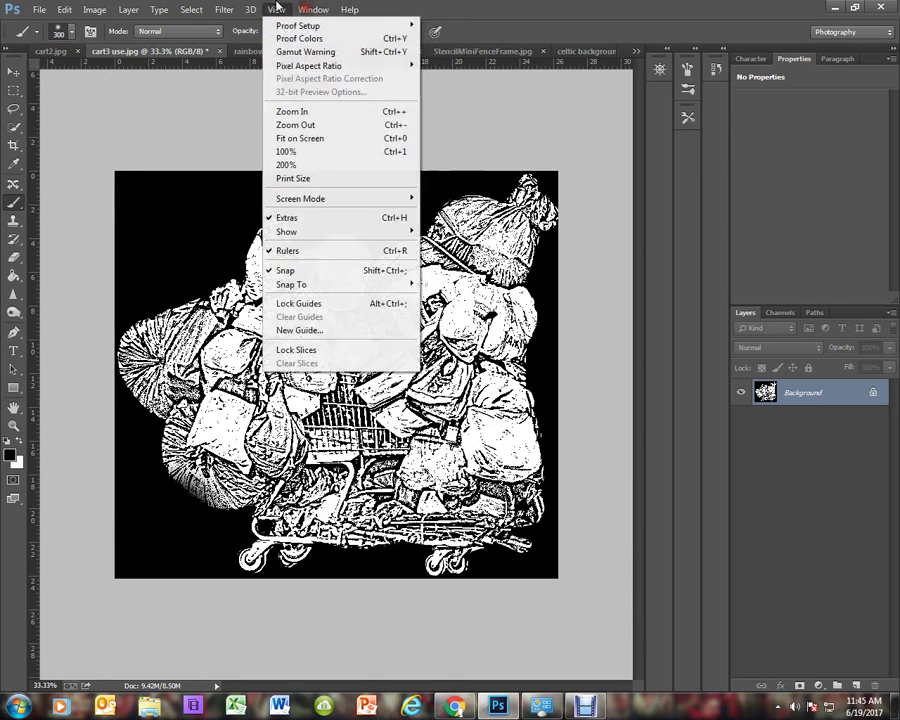
{"action": "mouse_move", "coordinate": [305, 9]}
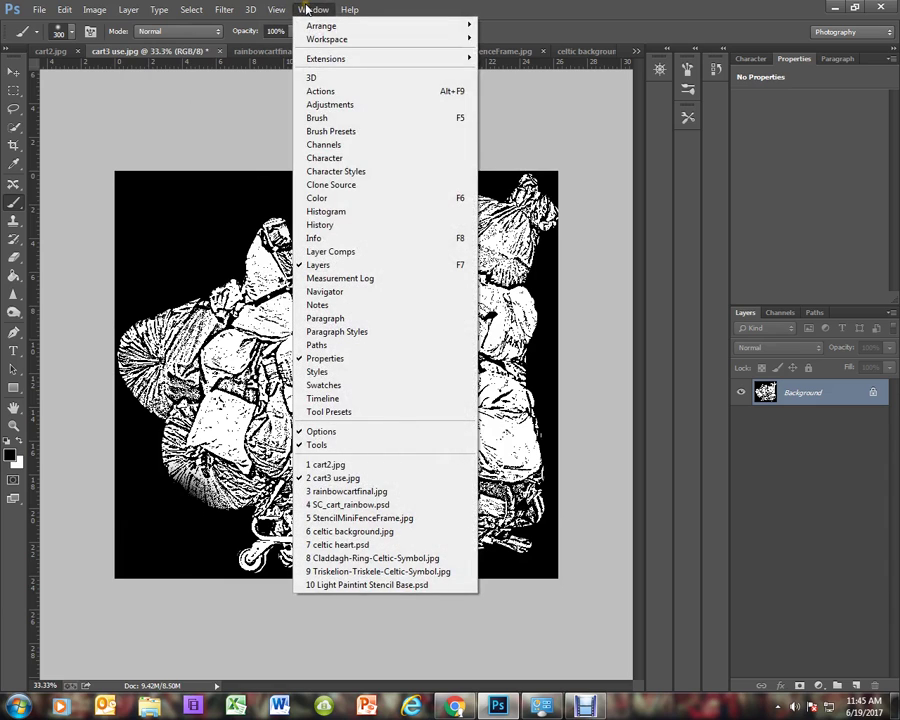
{"action": "left_click", "coordinate": [352, 505]}
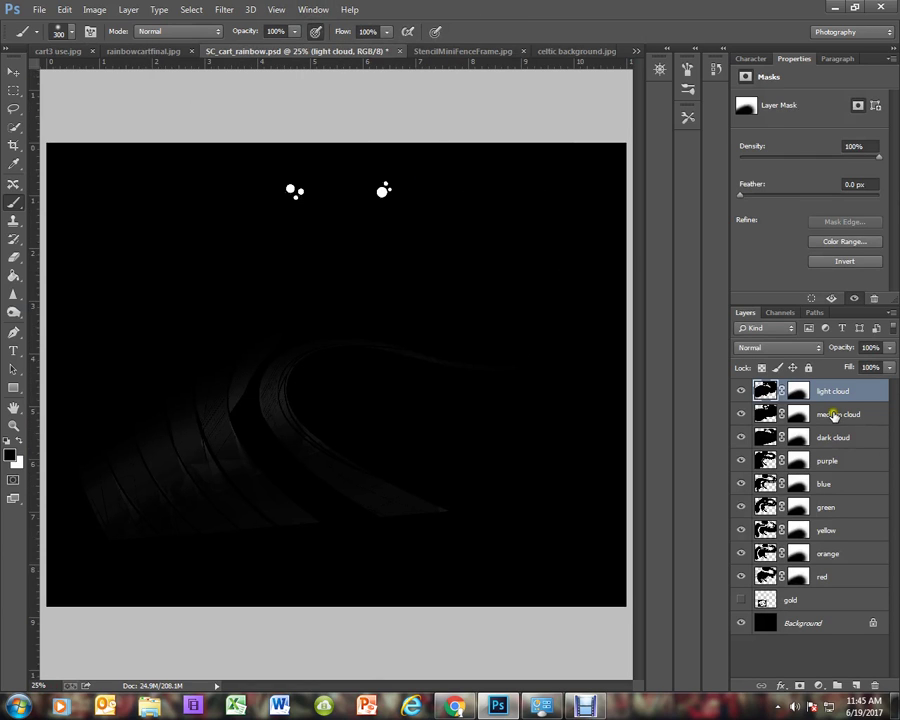
{"action": "left_click", "coordinate": [740, 598]}
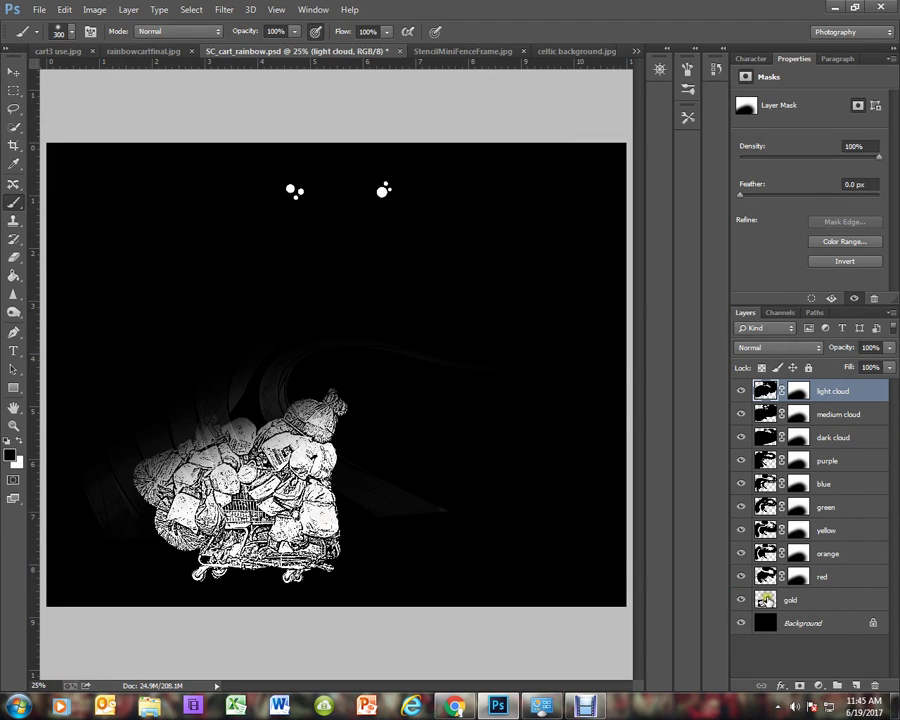
- Select the gold layer and hide the layers above it one by one, from light cloud down to red, to inspect each stencil
{"action": "left_click", "coordinate": [798, 600]}
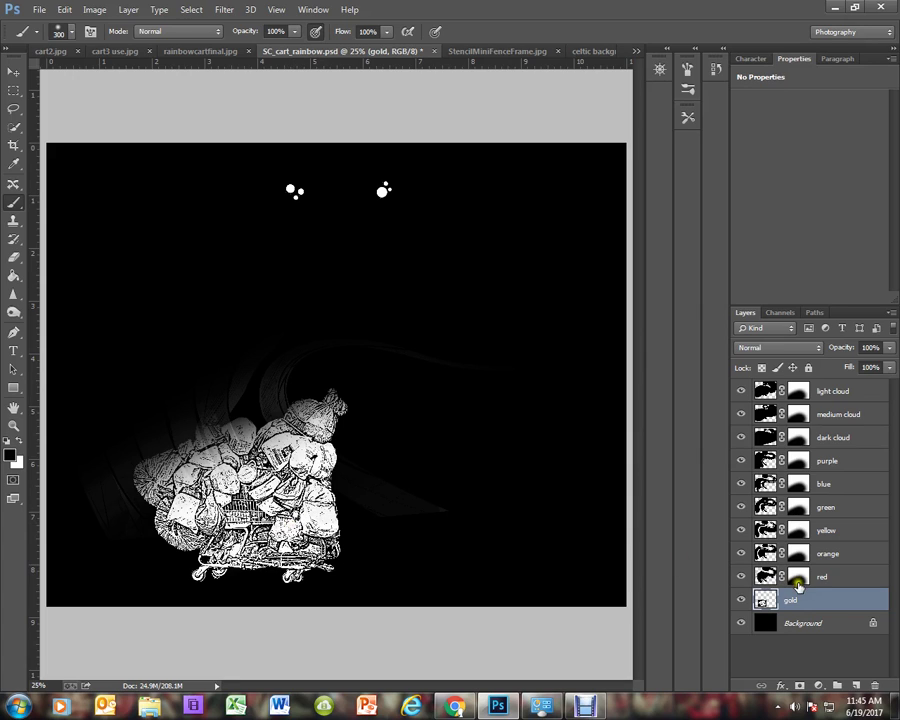
{"action": "left_click", "coordinate": [741, 390]}
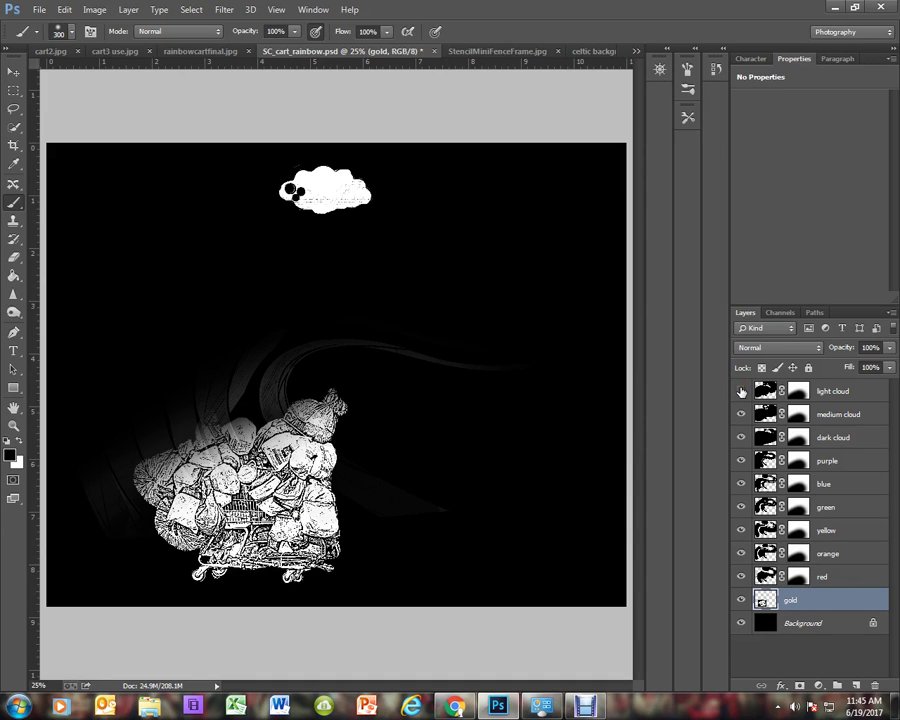
{"action": "left_click", "coordinate": [743, 416]}
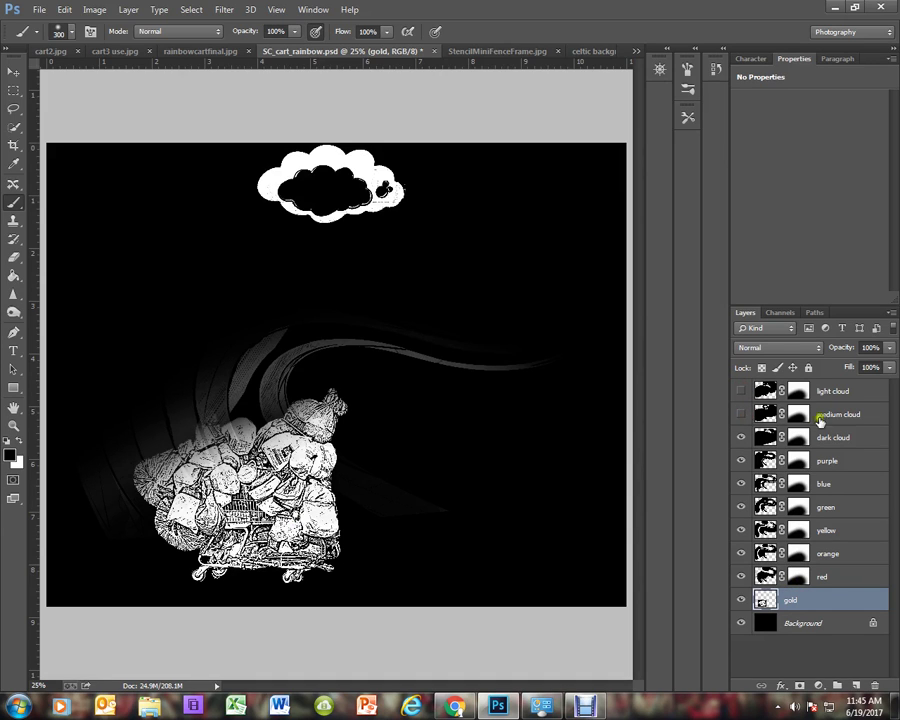
{"action": "left_click", "coordinate": [741, 437]}
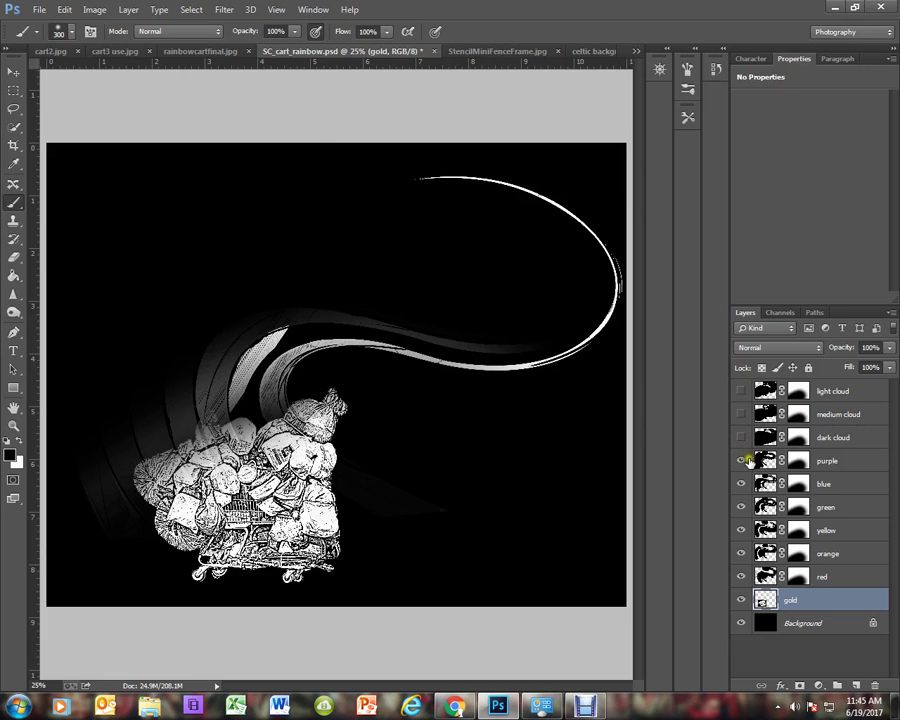
{"action": "left_click", "coordinate": [741, 462]}
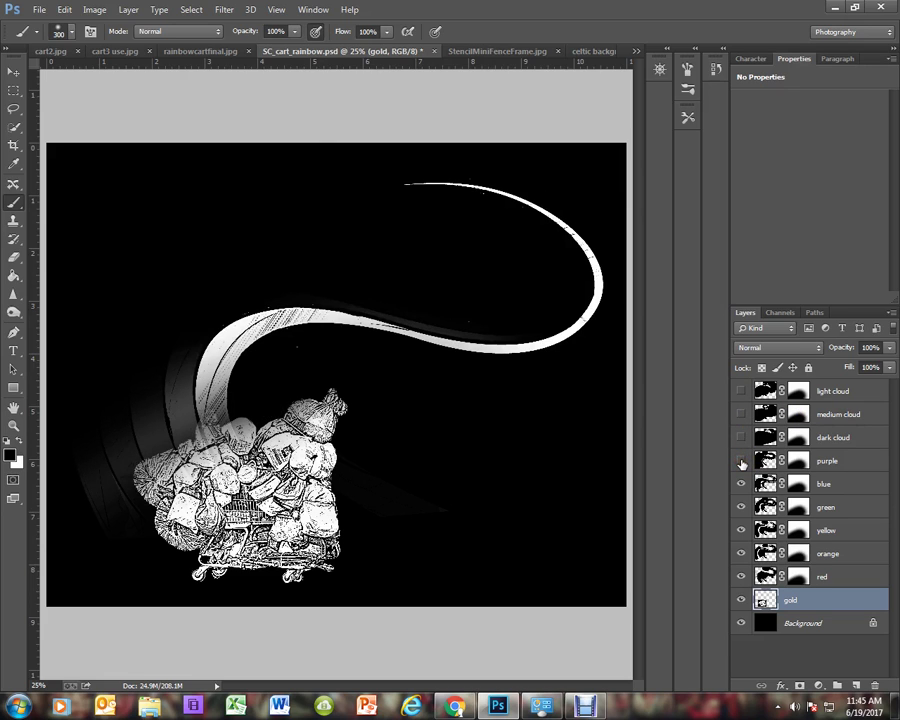
{"action": "left_click", "coordinate": [743, 484]}
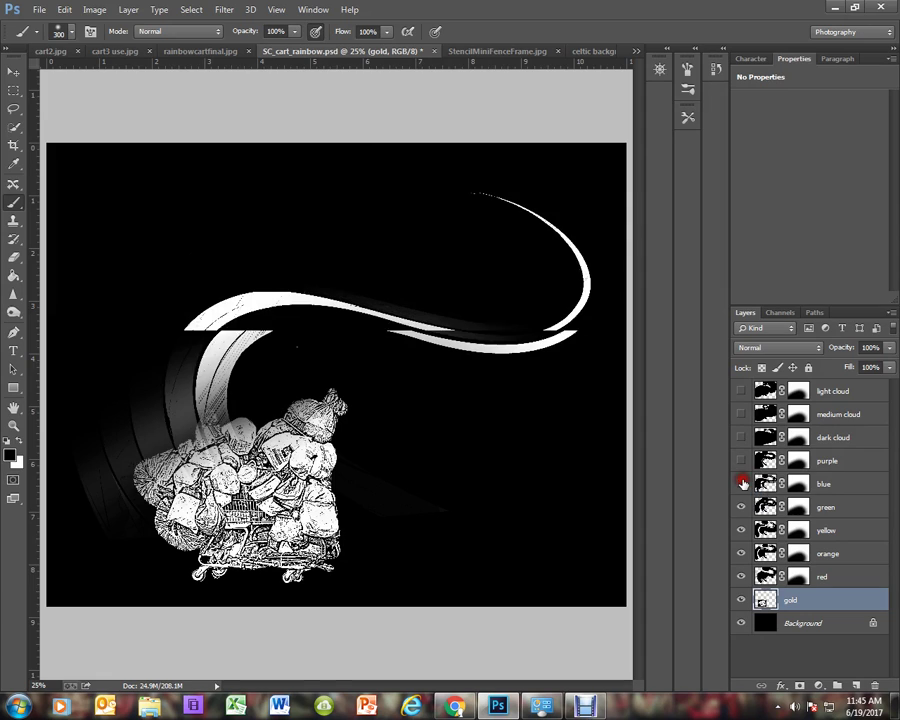
{"action": "left_click", "coordinate": [742, 508]}
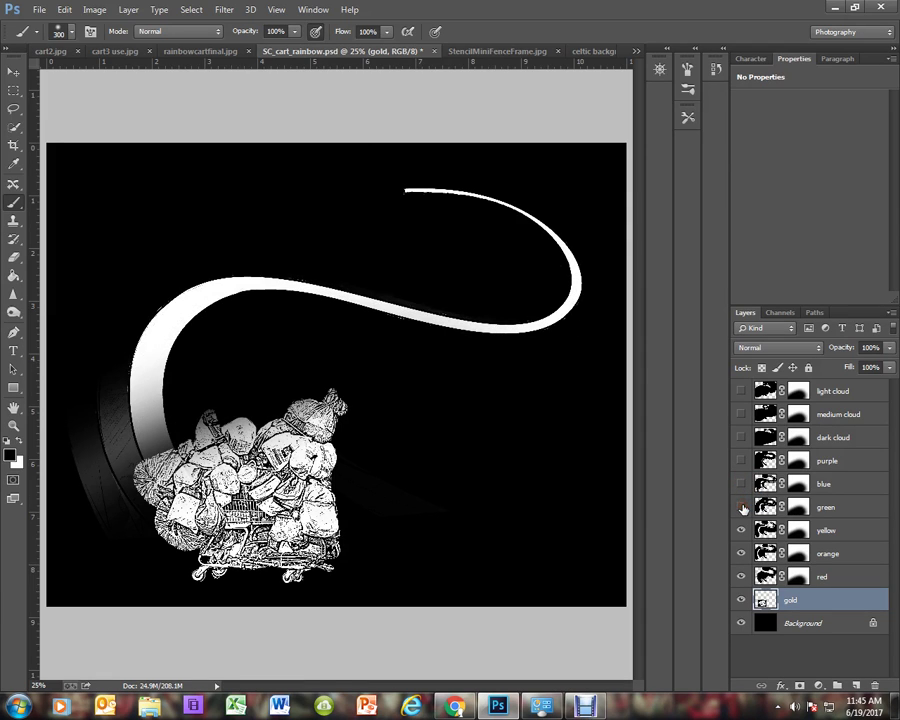
{"action": "left_click", "coordinate": [741, 531]}
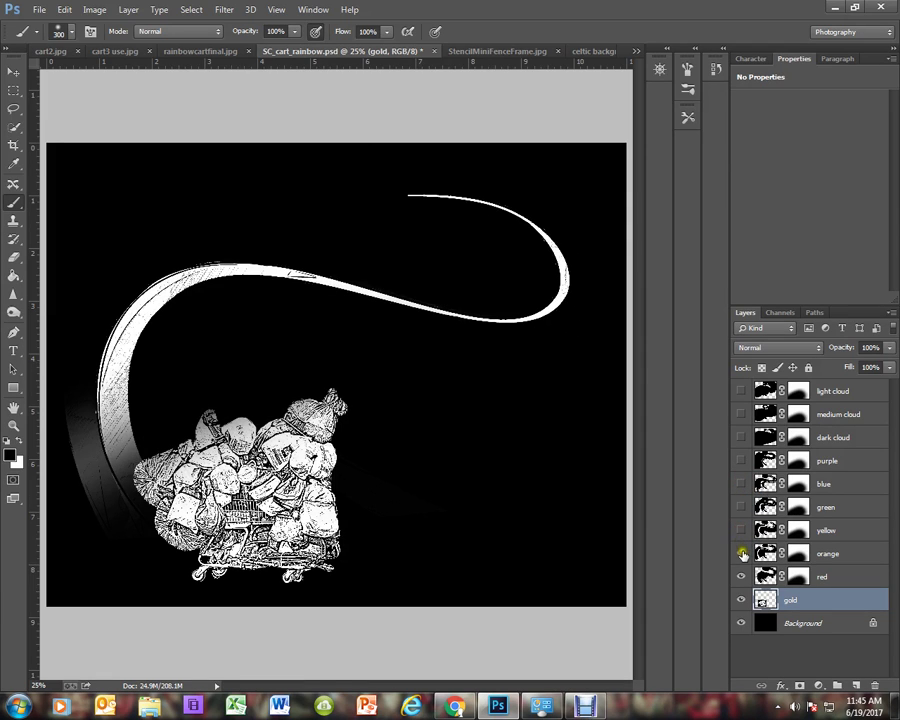
{"action": "left_click", "coordinate": [742, 554]}
{"action": "left_click", "coordinate": [742, 577]}
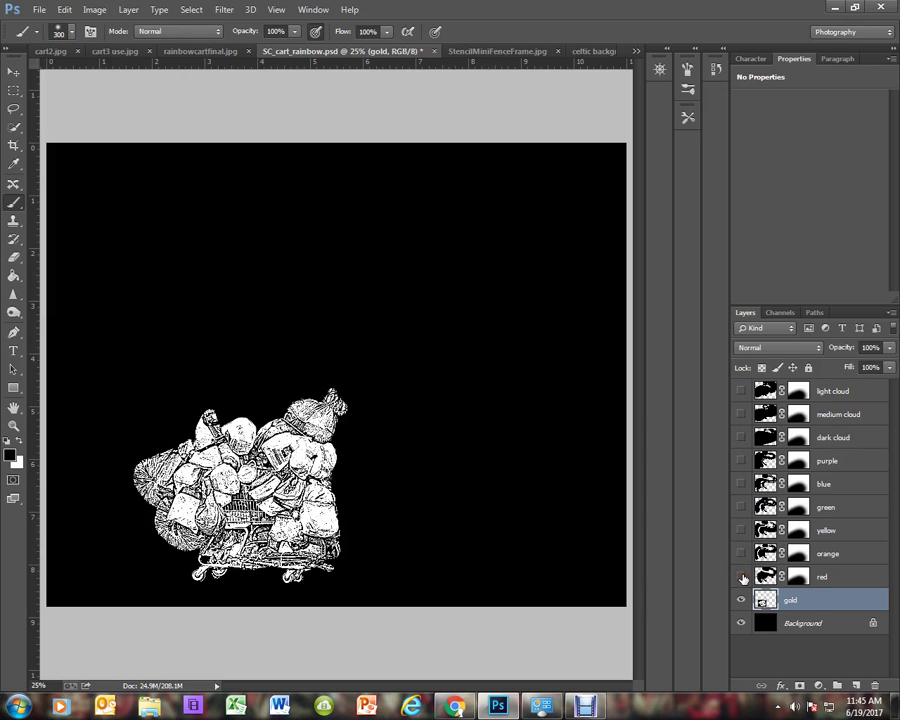
{"action": "left_click", "coordinate": [797, 600]}
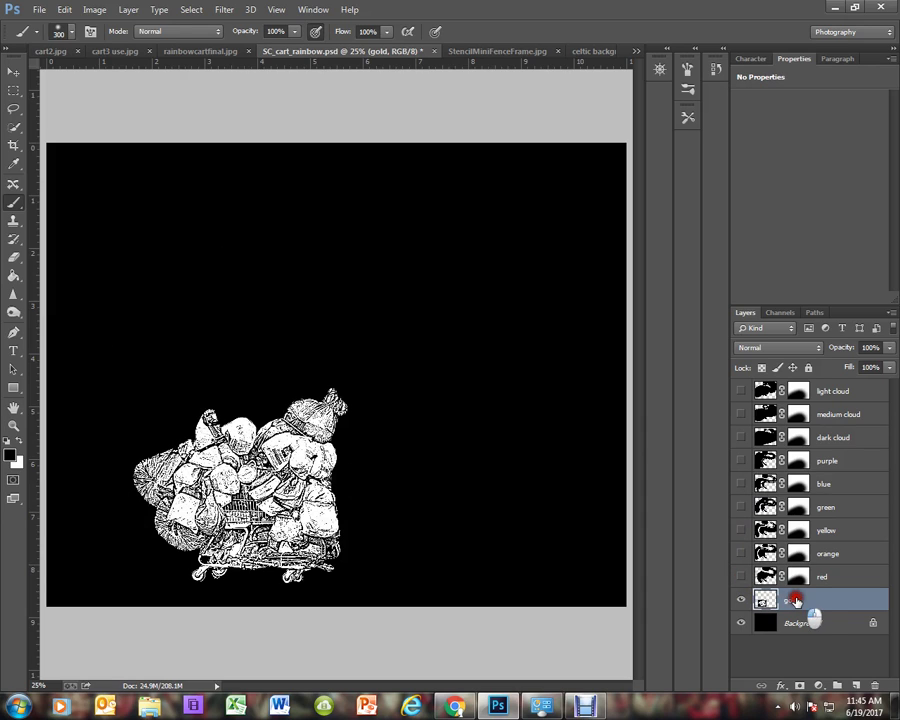
- Show the hidden layers again one by one, from red up through the rainbow colors to light cloud
{"action": "left_click", "coordinate": [740, 577]}
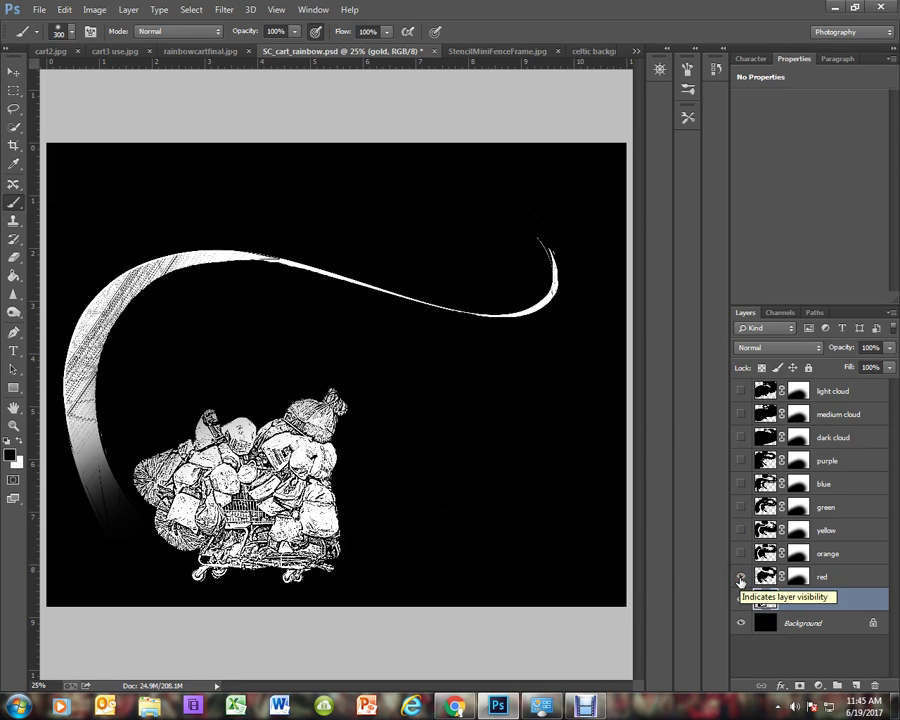
{"action": "left_click", "coordinate": [740, 553]}
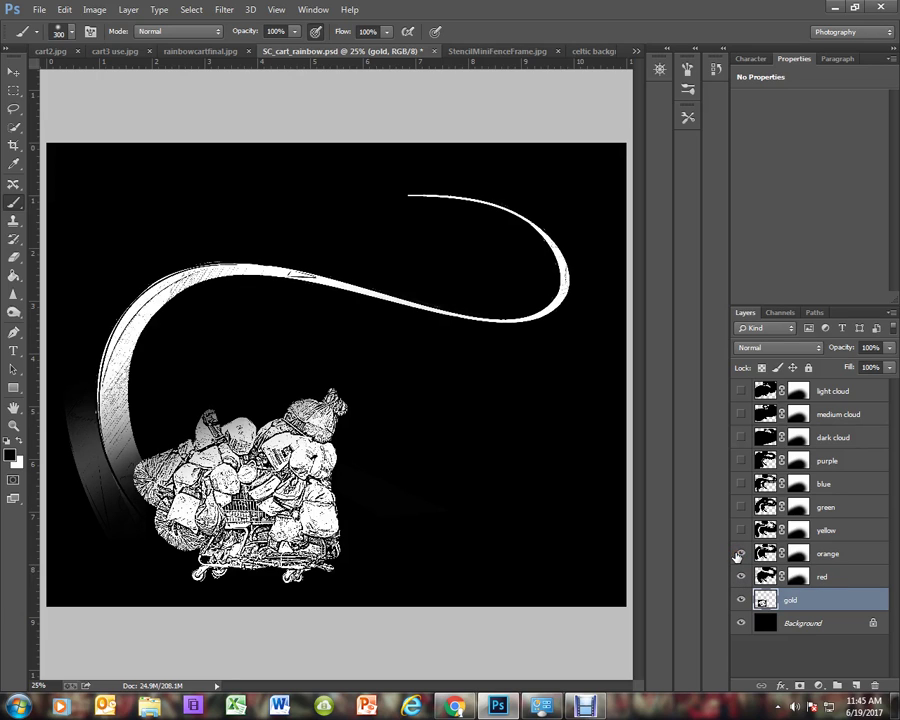
{"action": "left_click", "coordinate": [737, 530]}
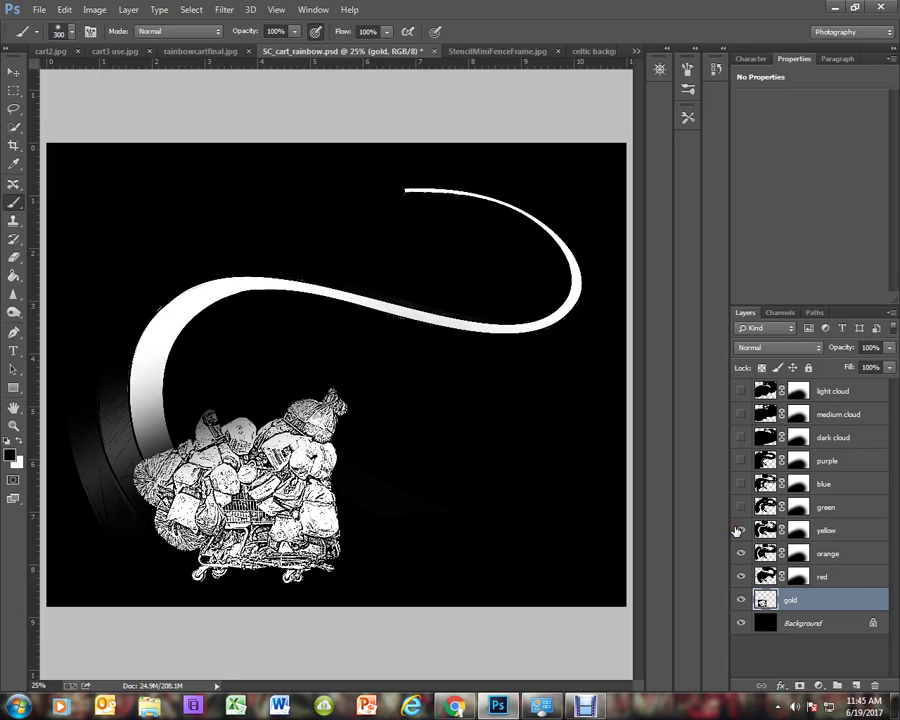
{"action": "left_click", "coordinate": [742, 508]}
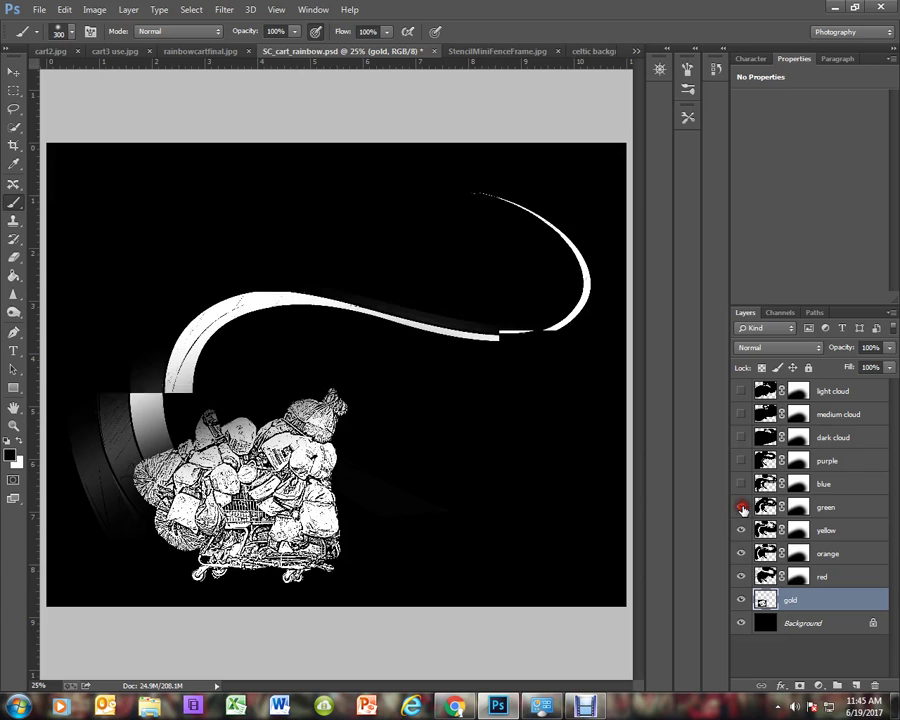
{"action": "left_click", "coordinate": [741, 484]}
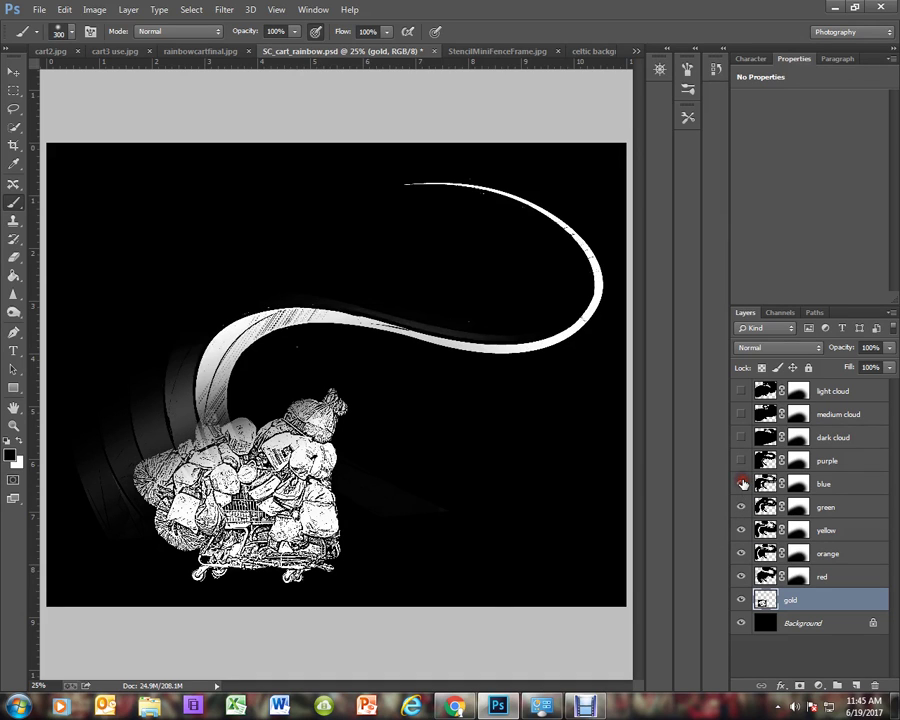
{"action": "left_click", "coordinate": [742, 460]}
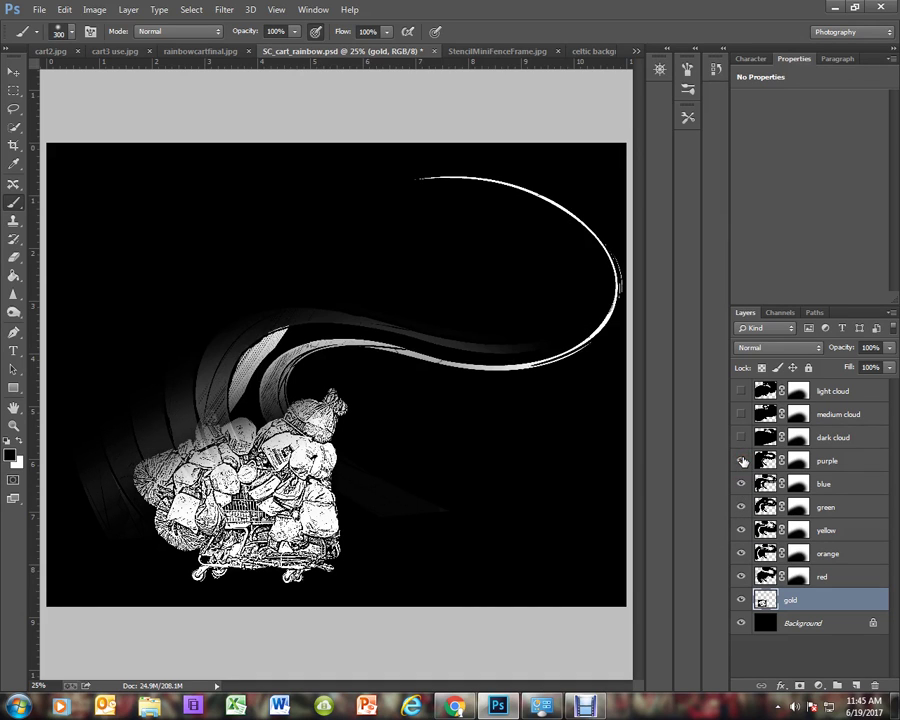
{"action": "left_click", "coordinate": [742, 438]}
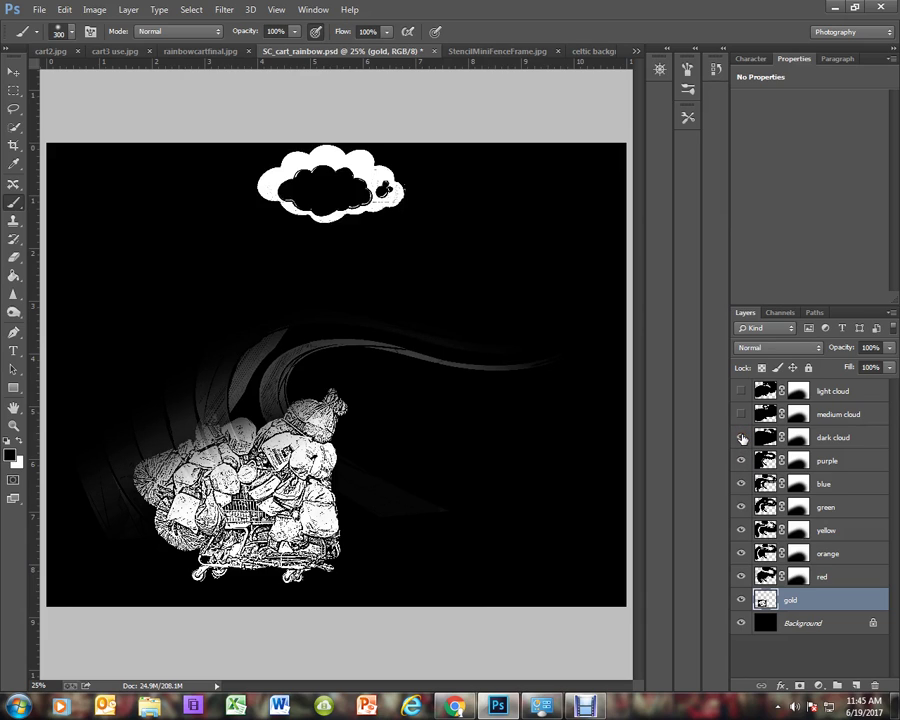
{"action": "left_click", "coordinate": [741, 414]}
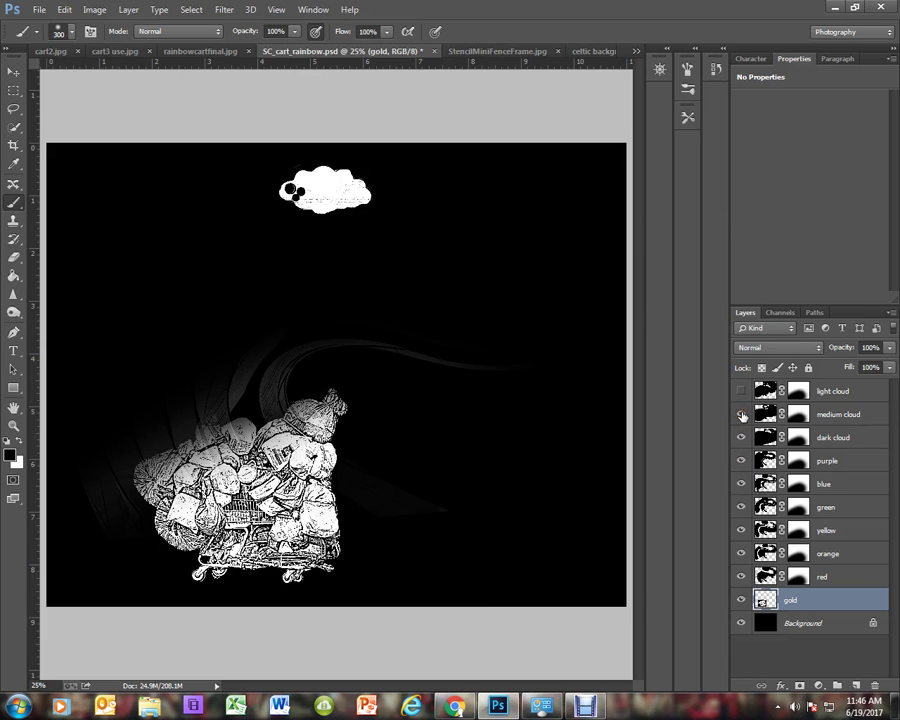
{"action": "left_click", "coordinate": [741, 391]}
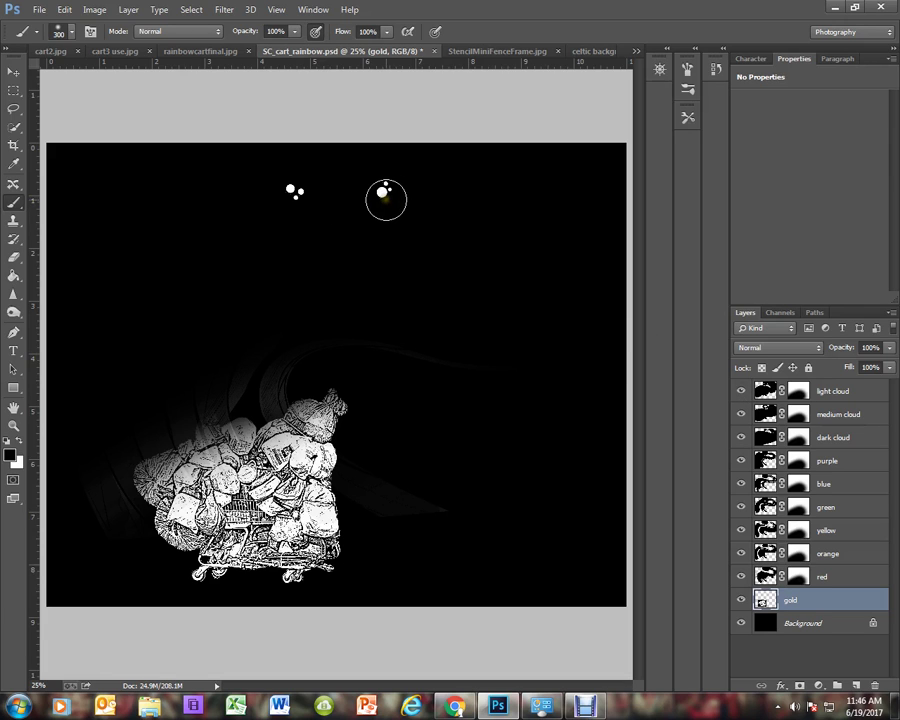
- Switch to rainbowcartfinal.jpg and examine the rainbow bands and the shades of blue in the cloud
{"action": "left_click", "coordinate": [313, 9]}
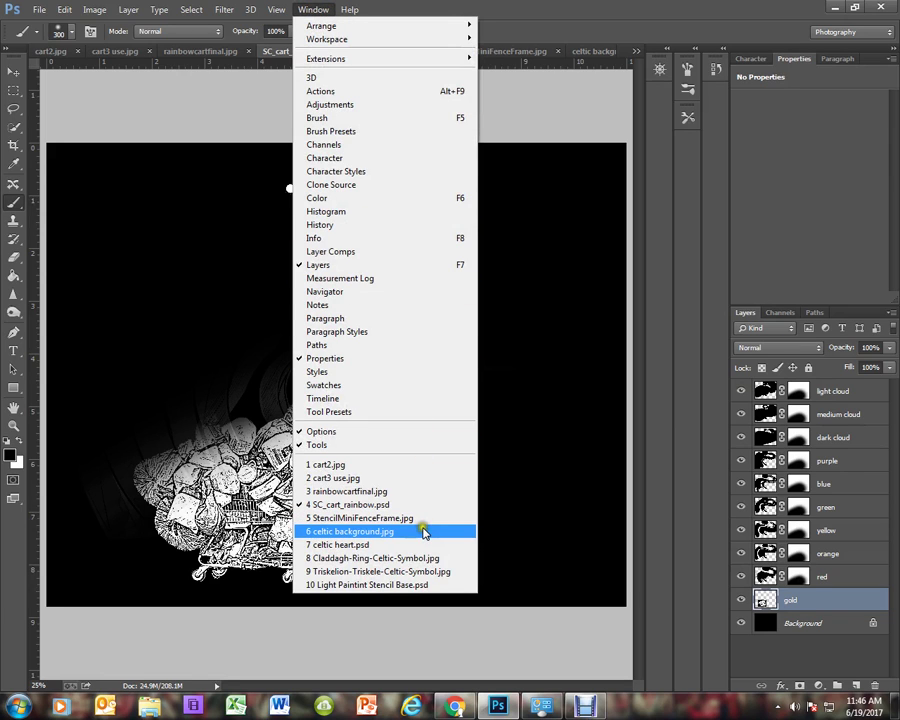
{"action": "left_click", "coordinate": [376, 491]}
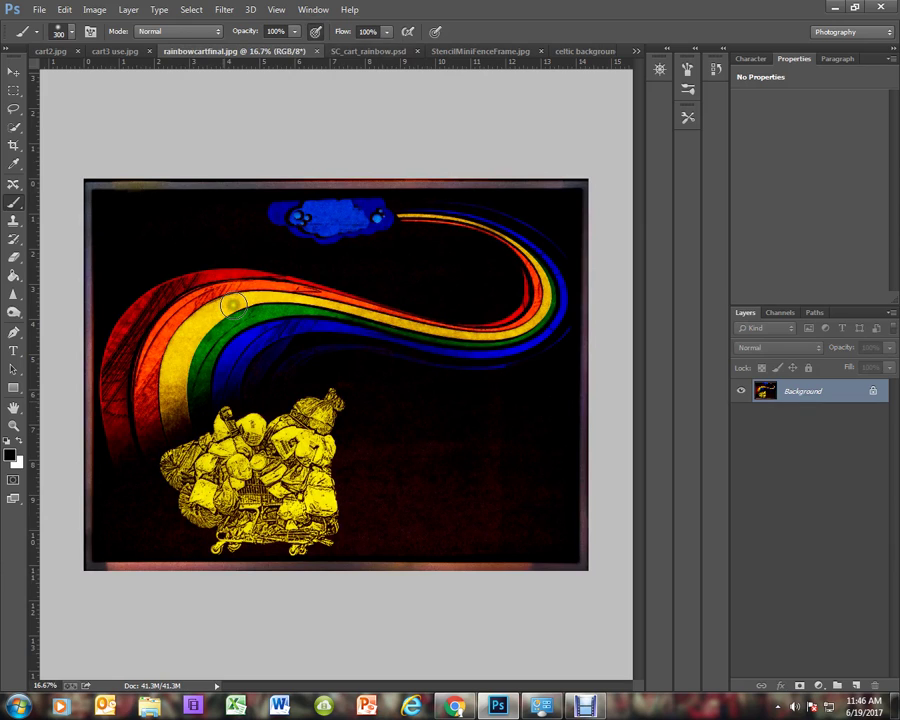
{"action": "left_click", "coordinate": [289, 629]}
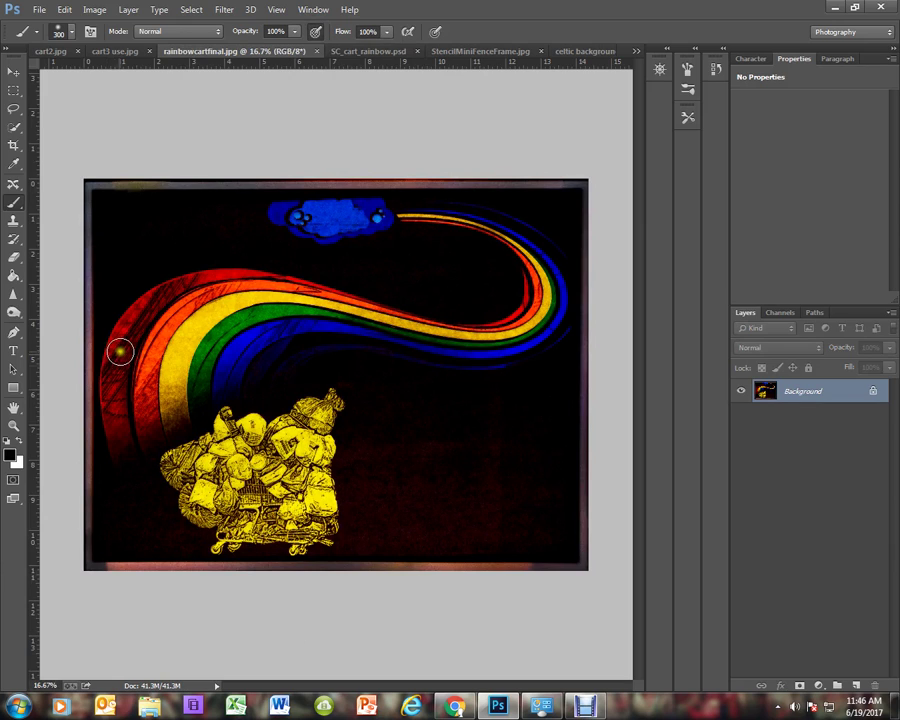
{"action": "left_click", "coordinate": [230, 372]}
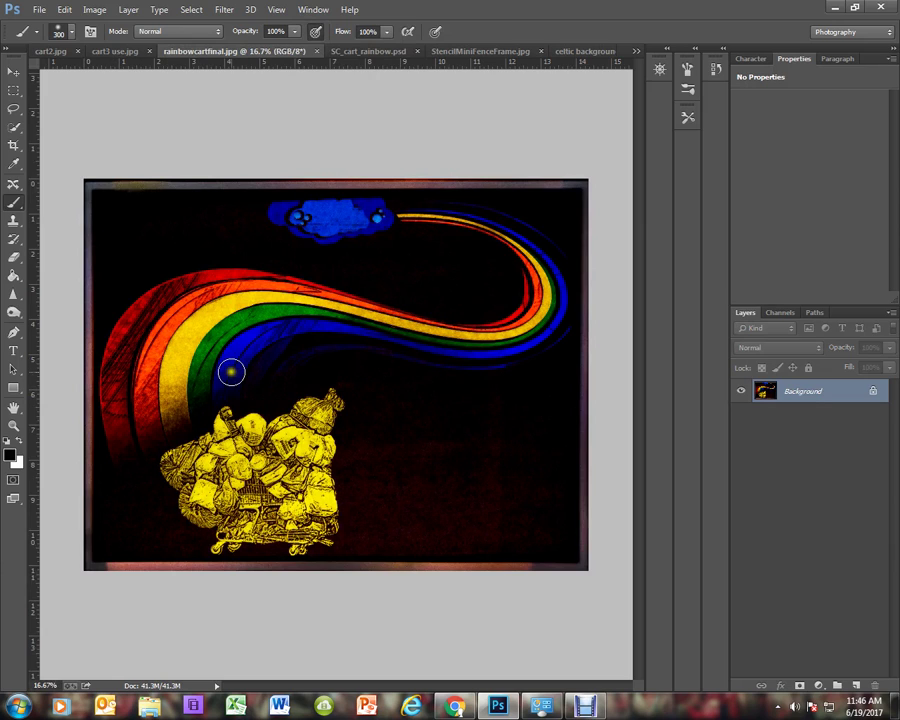
{"action": "mouse_move", "coordinate": [230, 372]}
{"action": "left_mouse_down"}
{"action": "mouse_move", "coordinate": [284, 326]}
{"action": "mouse_move", "coordinate": [327, 242]}
{"action": "mouse_move", "coordinate": [282, 224]}
{"action": "left_mouse_up"}
{"action": "left_click_drag", "start_coordinate": [282, 224], "coordinate": [324, 218]}
{"action": "left_click_drag", "start_coordinate": [324, 218], "coordinate": [378, 217]}
- Return to SC_cart_rainbow.psd and hide the gold, light cloud and medium cloud layers to expose the dark cloud stencil
{"action": "left_click", "coordinate": [314, 10]}
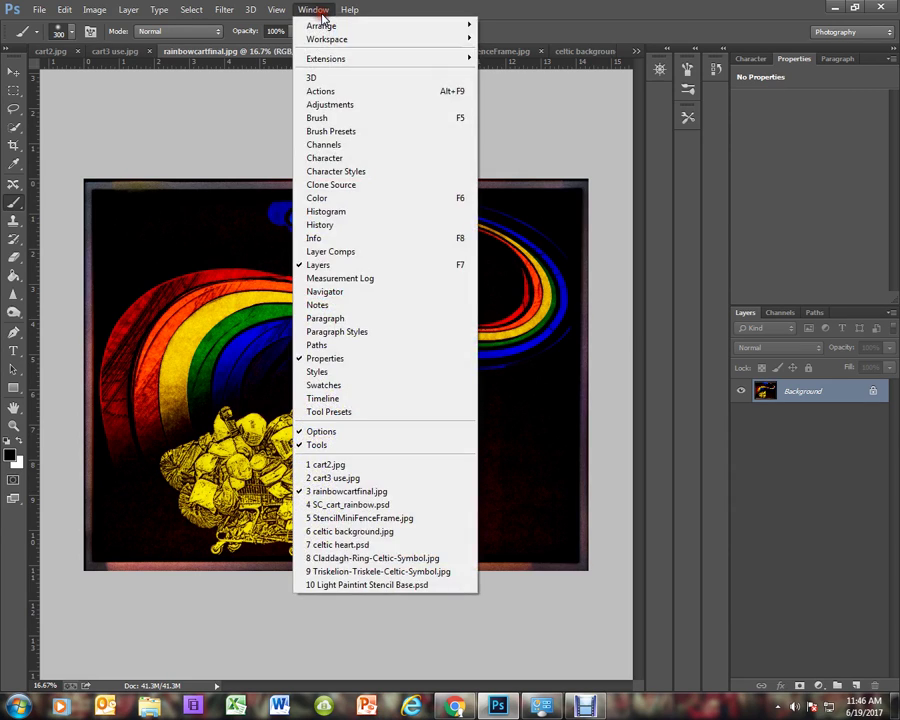
{"action": "left_click", "coordinate": [381, 505]}
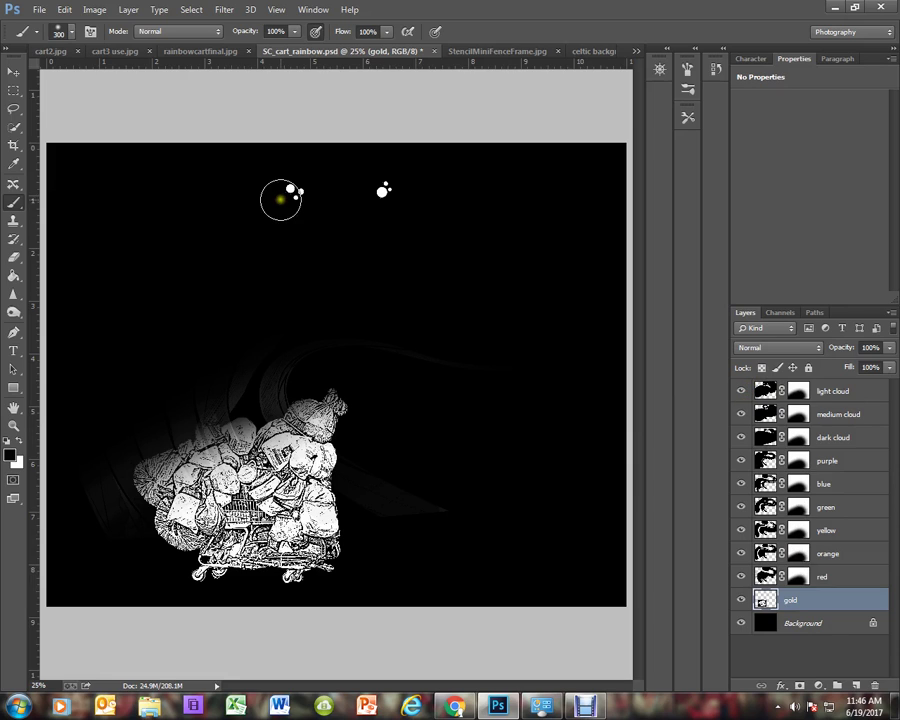
{"action": "left_click", "coordinate": [741, 600]}
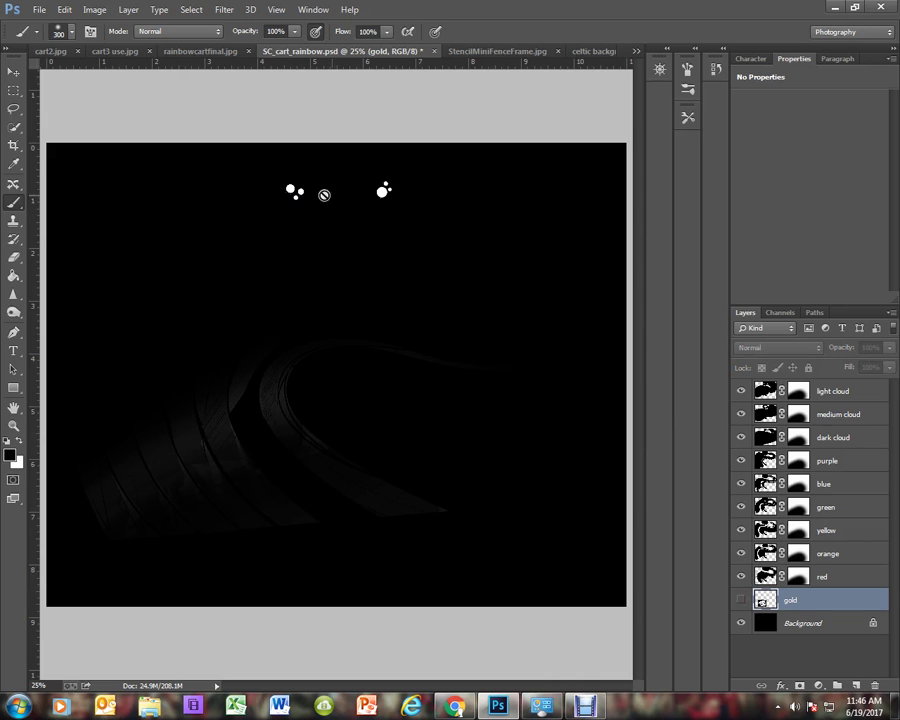
{"action": "left_click", "coordinate": [741, 393]}
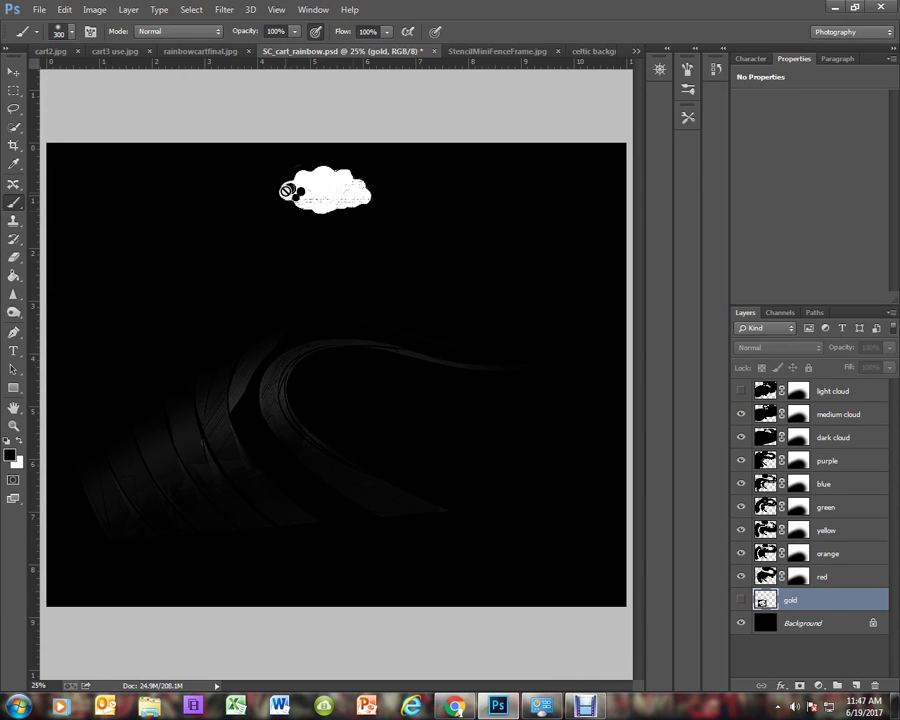
{"action": "left_click", "coordinate": [741, 414]}
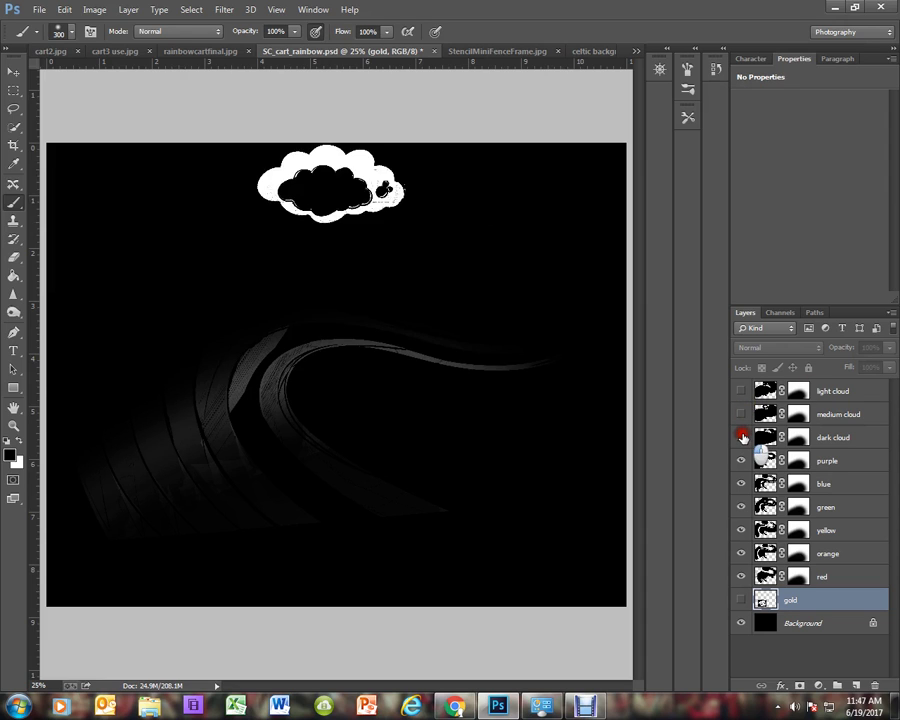
{"action": "left_click", "coordinate": [741, 437]}
{"action": "left_click", "coordinate": [741, 437]}
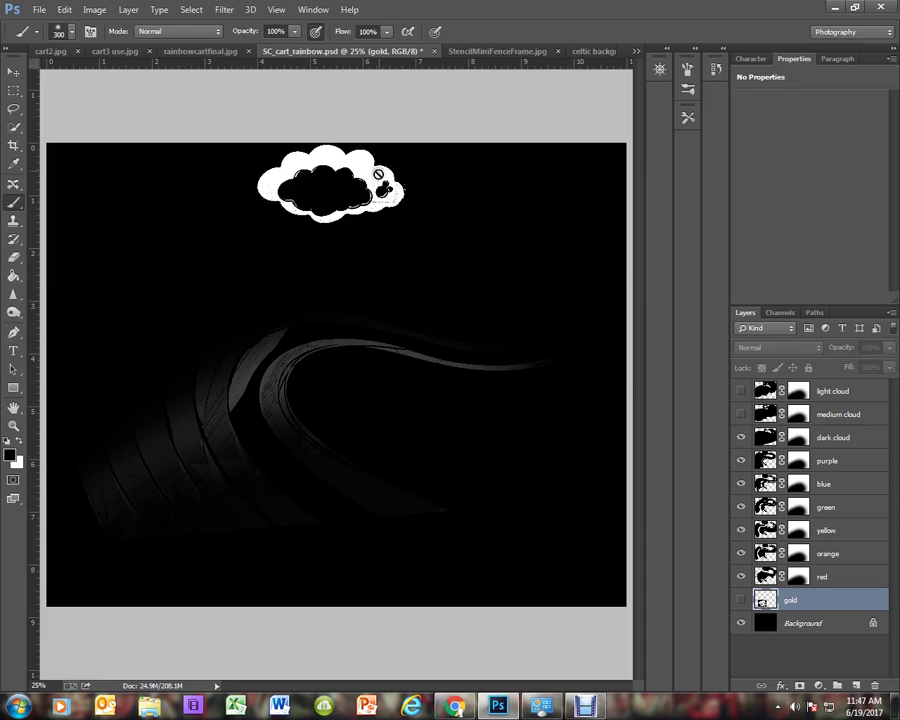
{"action": "left_click", "coordinate": [325, 162]}
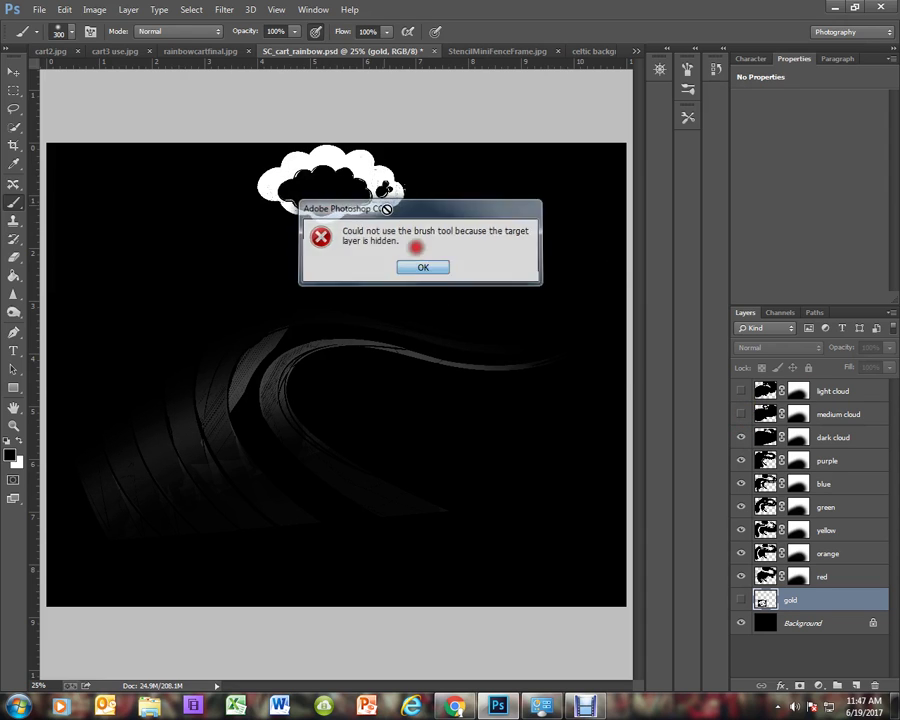
{"action": "left_click", "coordinate": [418, 267]}
- Hide the layers from dark cloud down through the rainbow colors to red one by one, and show the gold layer to inspect the cart stencil
{"action": "left_click", "coordinate": [741, 437]}
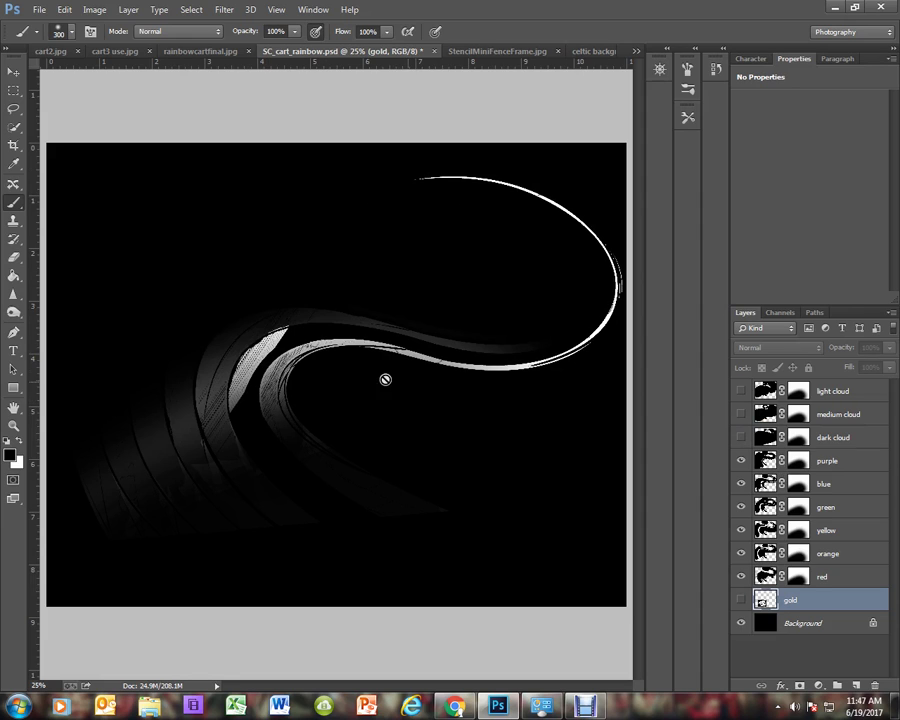
{"action": "left_click", "coordinate": [741, 461]}
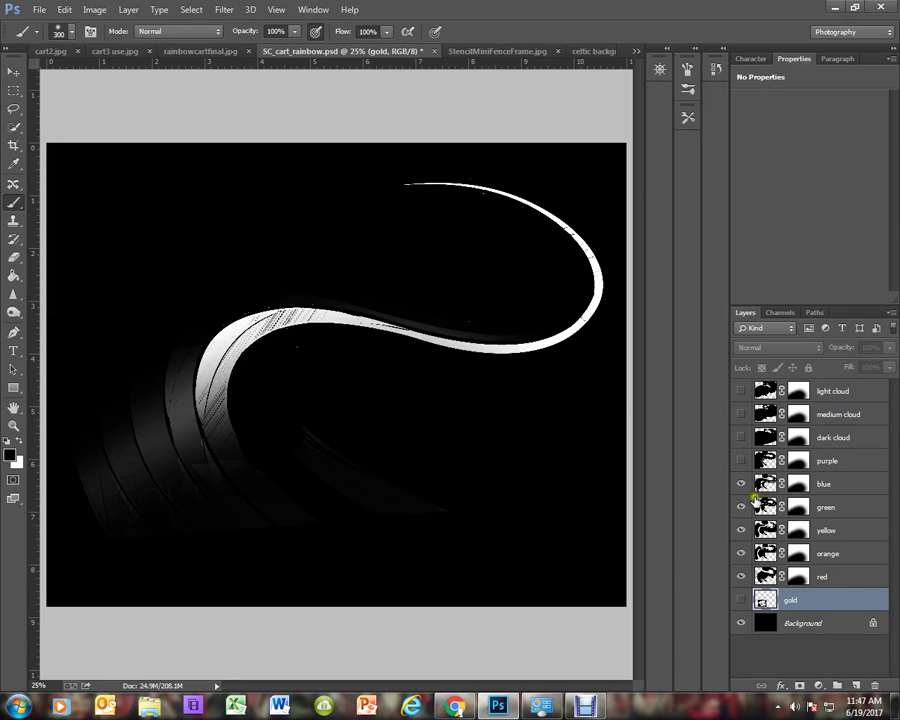
{"action": "left_click", "coordinate": [741, 484]}
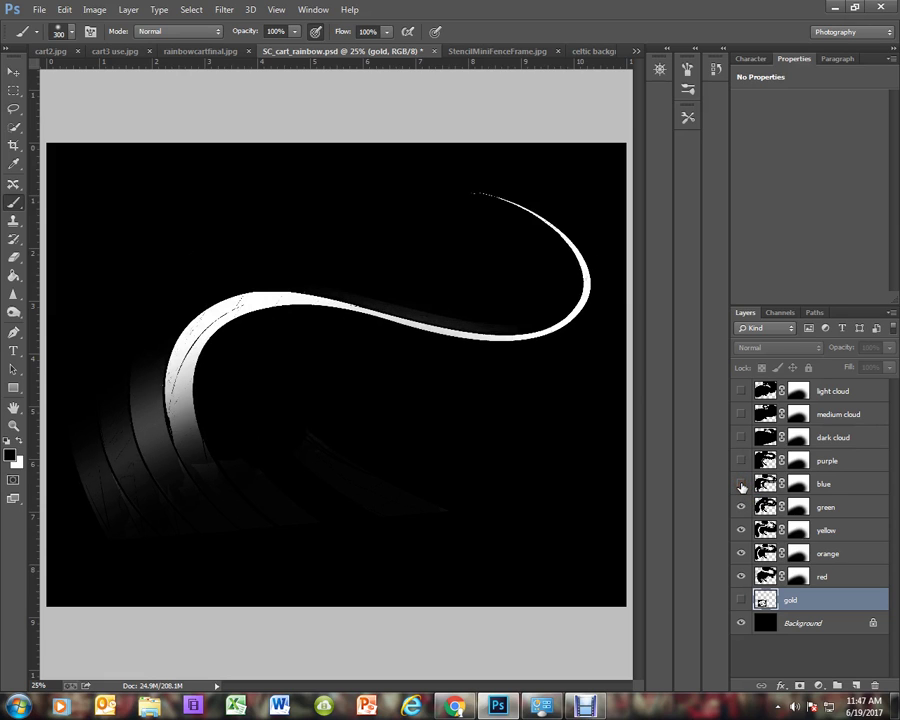
{"action": "left_click", "coordinate": [741, 507]}
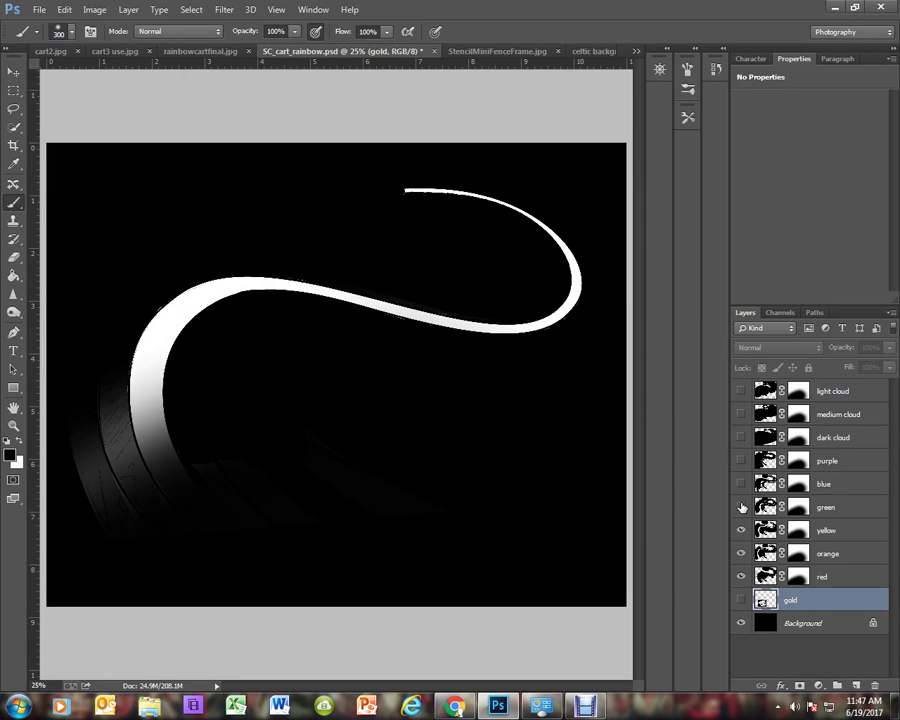
{"action": "left_click", "coordinate": [741, 530]}
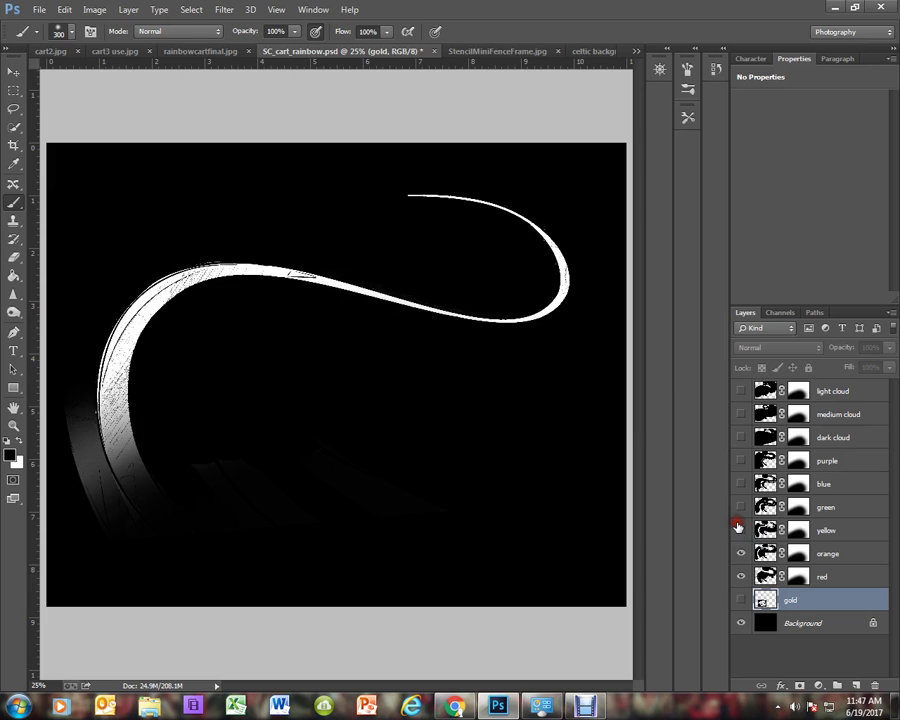
{"action": "left_click", "coordinate": [741, 554]}
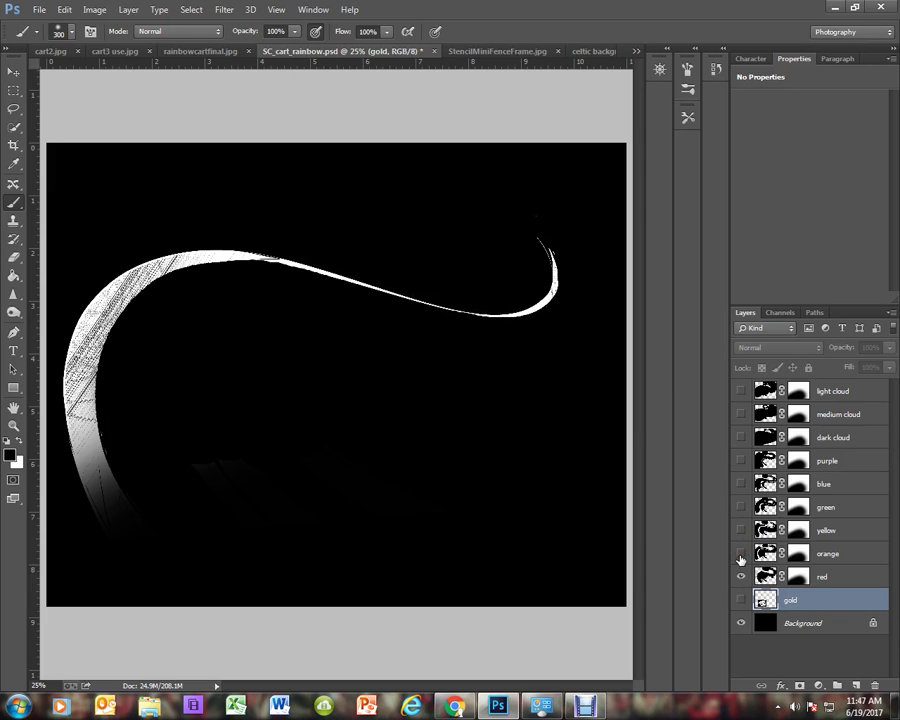
{"action": "left_click", "coordinate": [741, 576]}
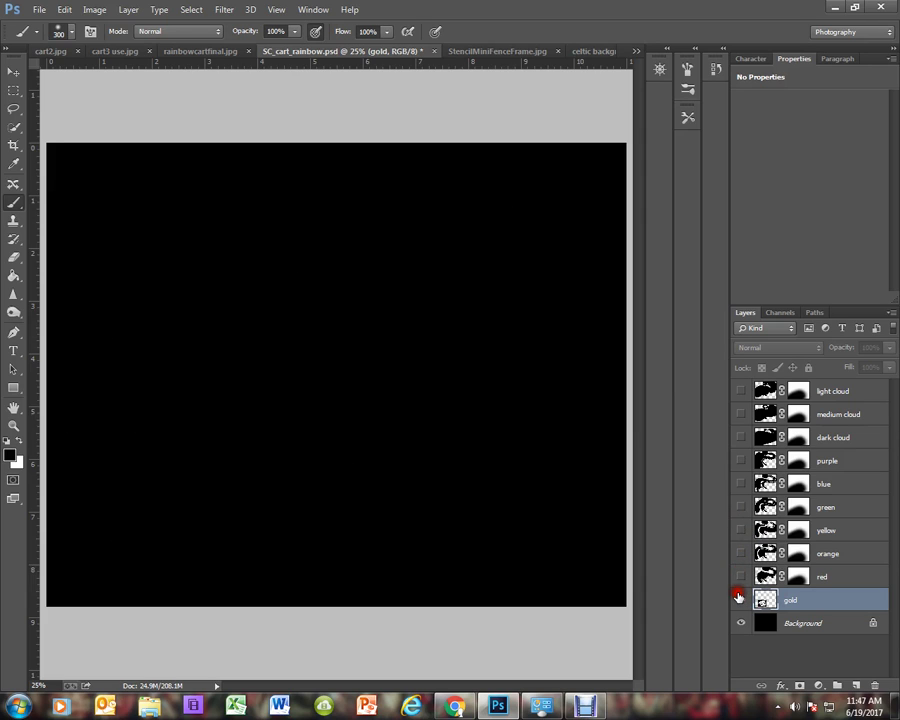
{"action": "left_click", "coordinate": [740, 599]}
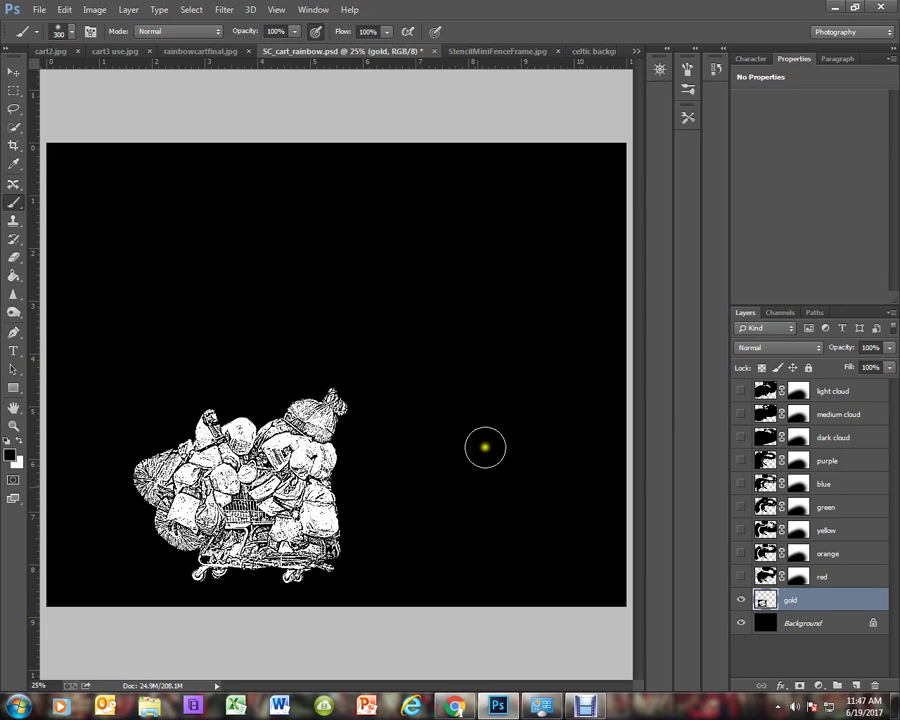
- Switch to the Stencil Design criteria document in Chrome and examine Example C's portrait stencils, layer setup and final image
{"action": "left_click", "coordinate": [455, 703]}
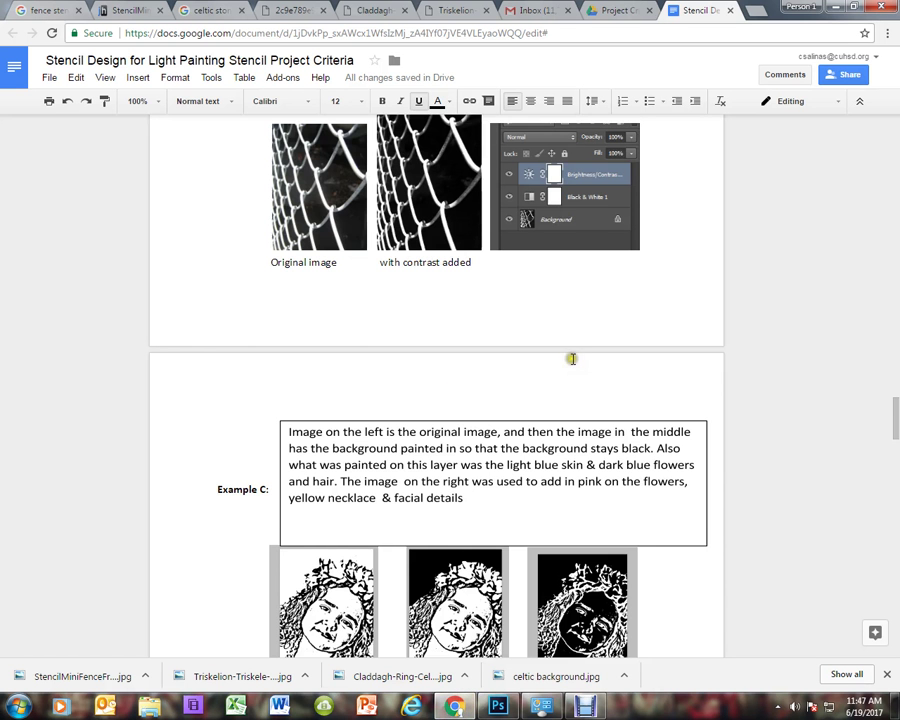
{"action": "scroll", "coordinate": [571, 358], "scroll_direction": "down", "scroll_amount": 5}
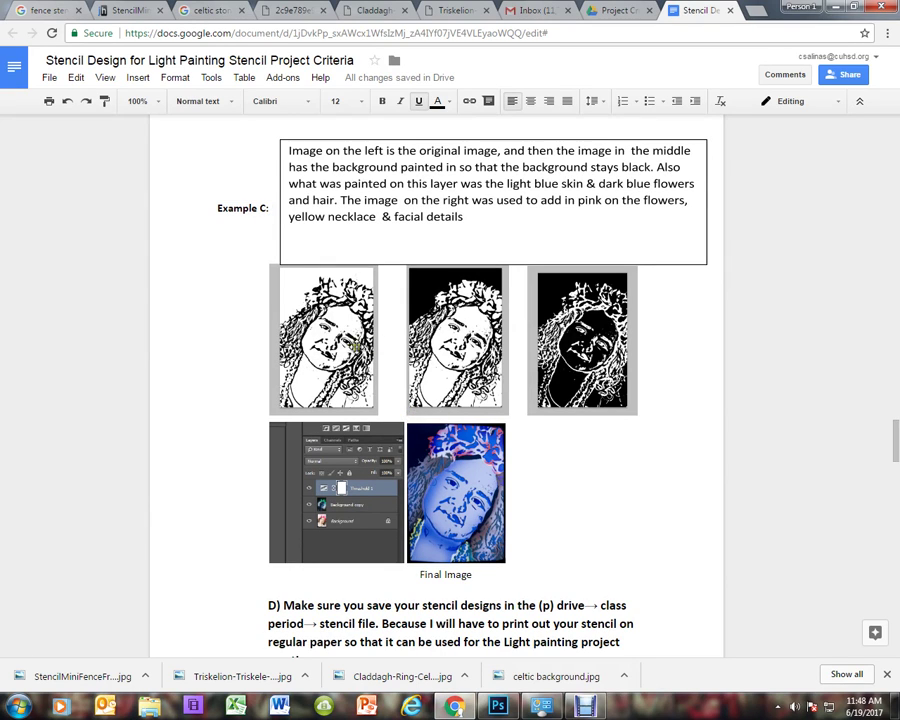
{"action": "left_click", "coordinate": [456, 345]}
{"action": "left_click", "coordinate": [621, 349]}
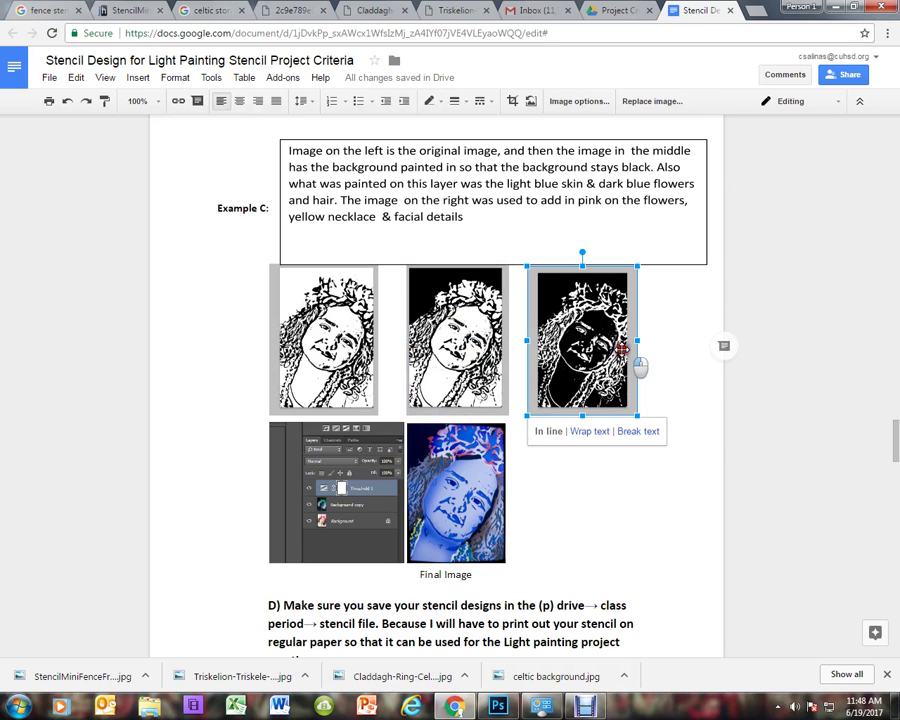
{"action": "left_click", "coordinate": [336, 480]}
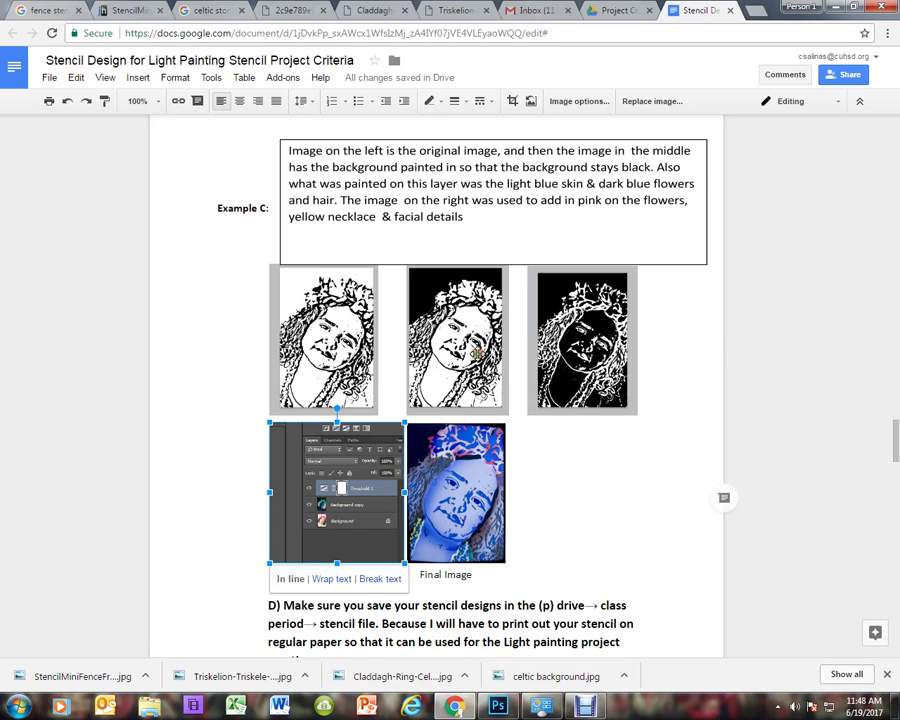
{"action": "left_click", "coordinate": [455, 340]}
{"action": "left_click", "coordinate": [613, 483]}
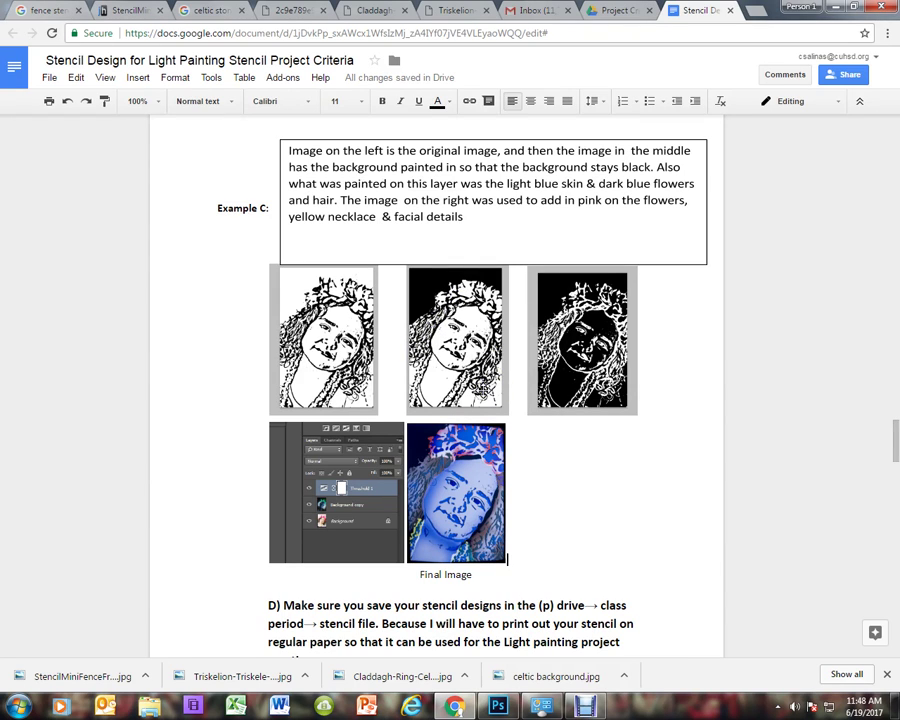
{"action": "left_click", "coordinate": [569, 376]}
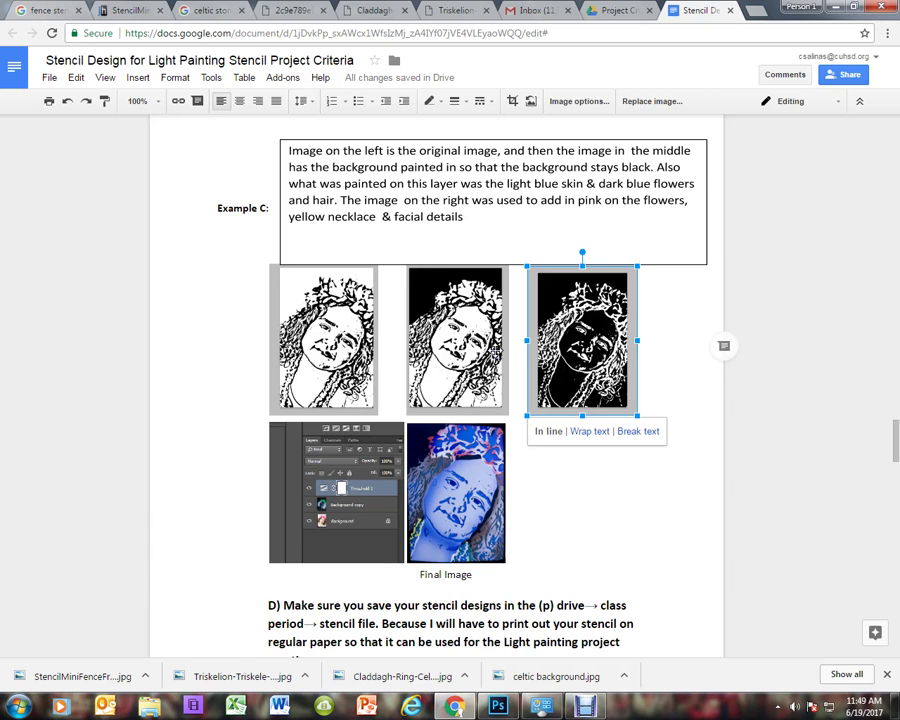
- Read the saving instructions and the Do NOT DO Helpful TIPS with their example images, through tip 4 on hard-to-read designs
{"action": "scroll", "coordinate": [458, 504], "scroll_direction": "down", "scroll_amount": 1}
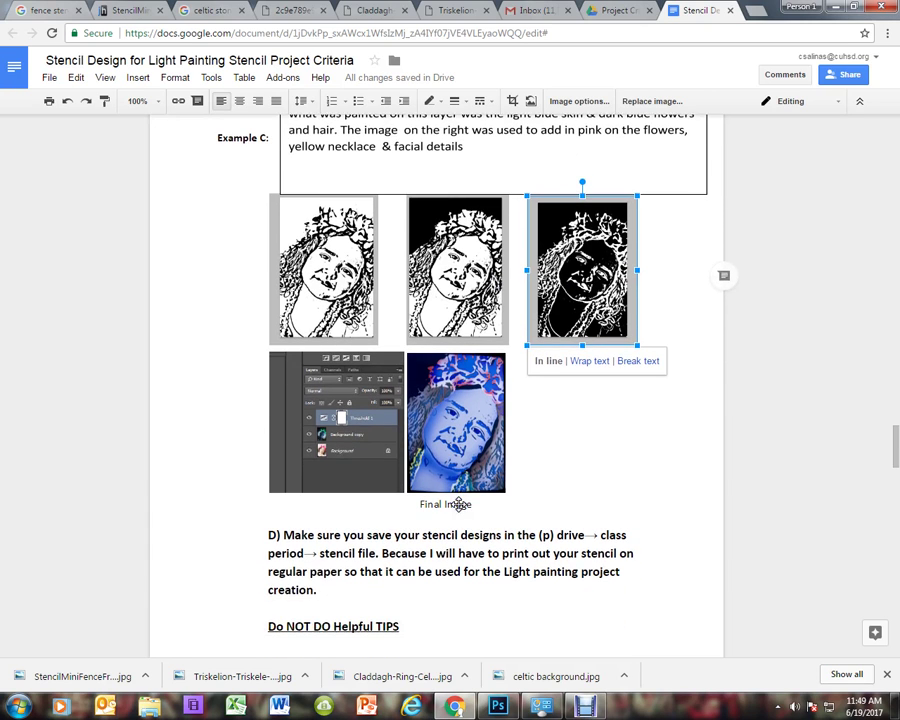
{"action": "scroll", "coordinate": [458, 504], "scroll_direction": "down", "scroll_amount": 1}
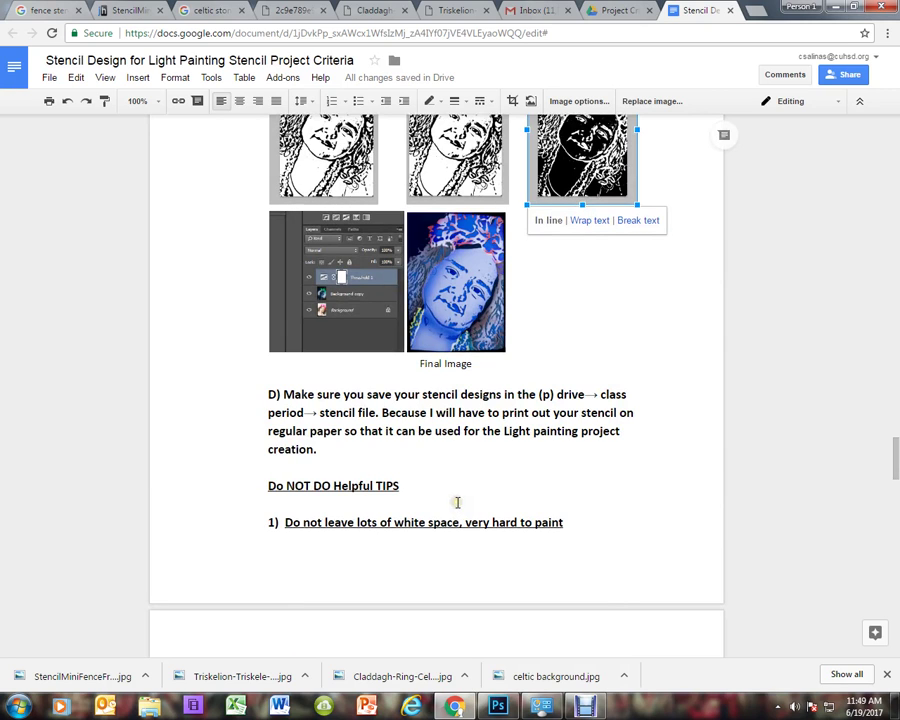
{"action": "scroll", "coordinate": [458, 504], "scroll_direction": "down", "scroll_amount": 5}
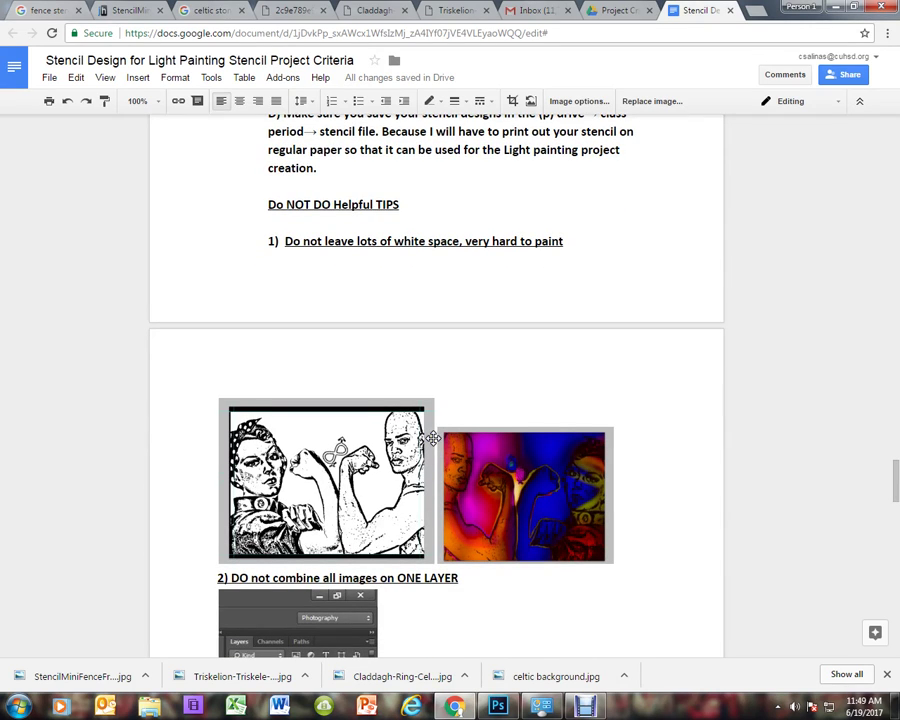
{"action": "scroll", "coordinate": [432, 438], "scroll_direction": "down", "scroll_amount": 1}
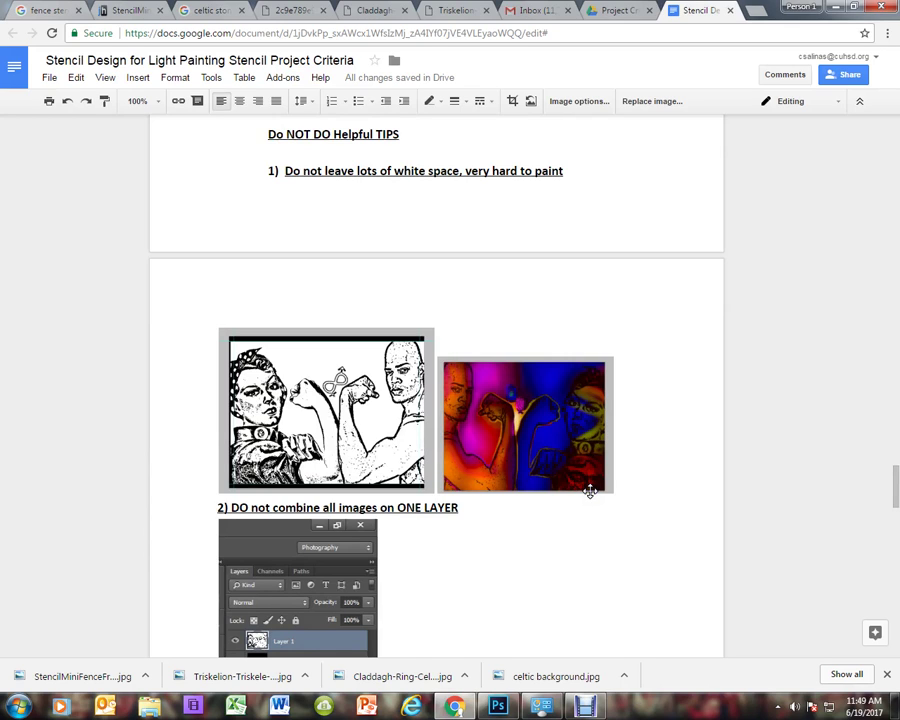
{"action": "scroll", "coordinate": [590, 491], "scroll_direction": "down", "scroll_amount": 2}
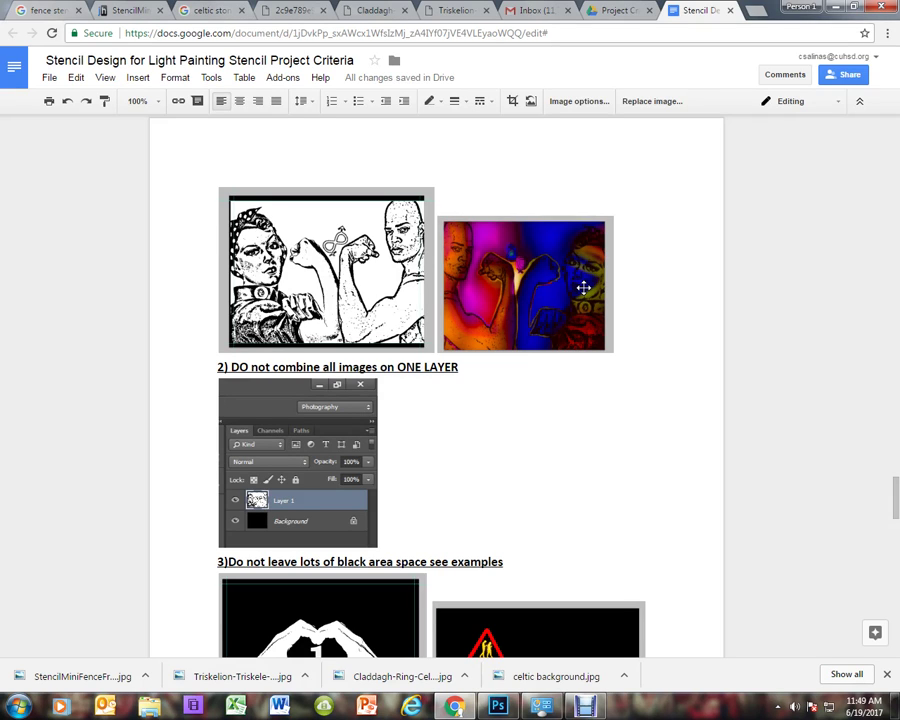
{"action": "scroll", "coordinate": [563, 311], "scroll_direction": "down", "scroll_amount": 2}
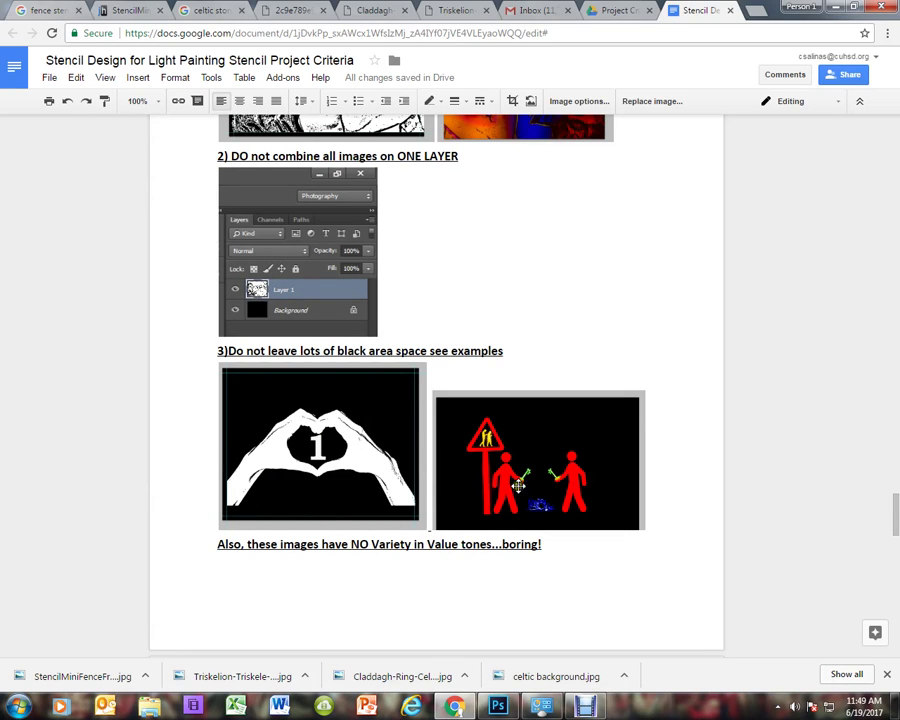
{"action": "scroll", "coordinate": [545, 484], "scroll_direction": "down", "scroll_amount": 2}
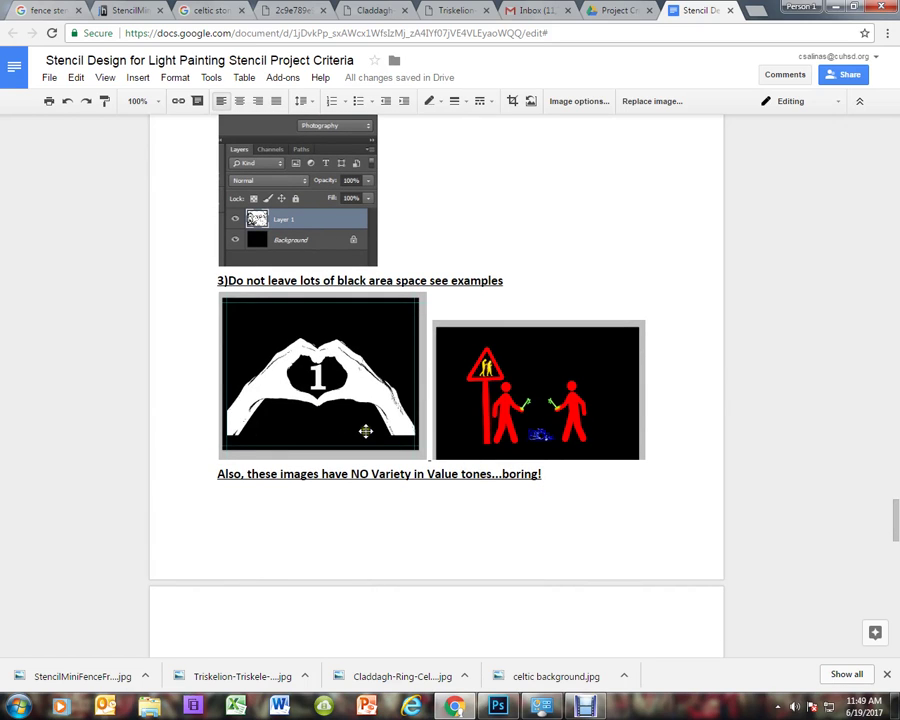
{"action": "scroll", "coordinate": [367, 431], "scroll_direction": "down", "scroll_amount": 1}
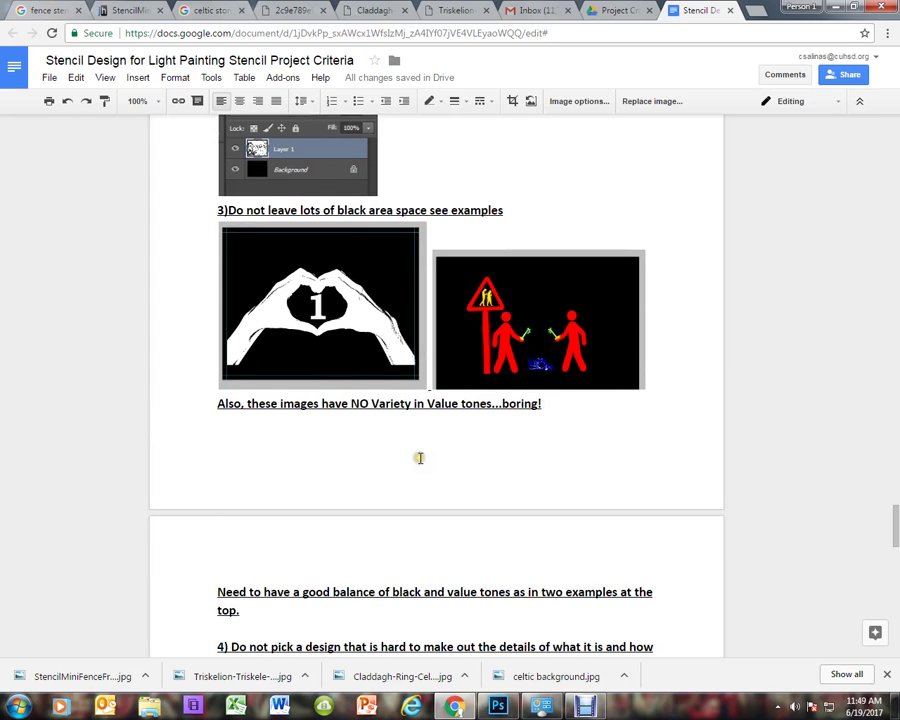
{"action": "scroll", "coordinate": [420, 458], "scroll_direction": "down", "scroll_amount": 5}
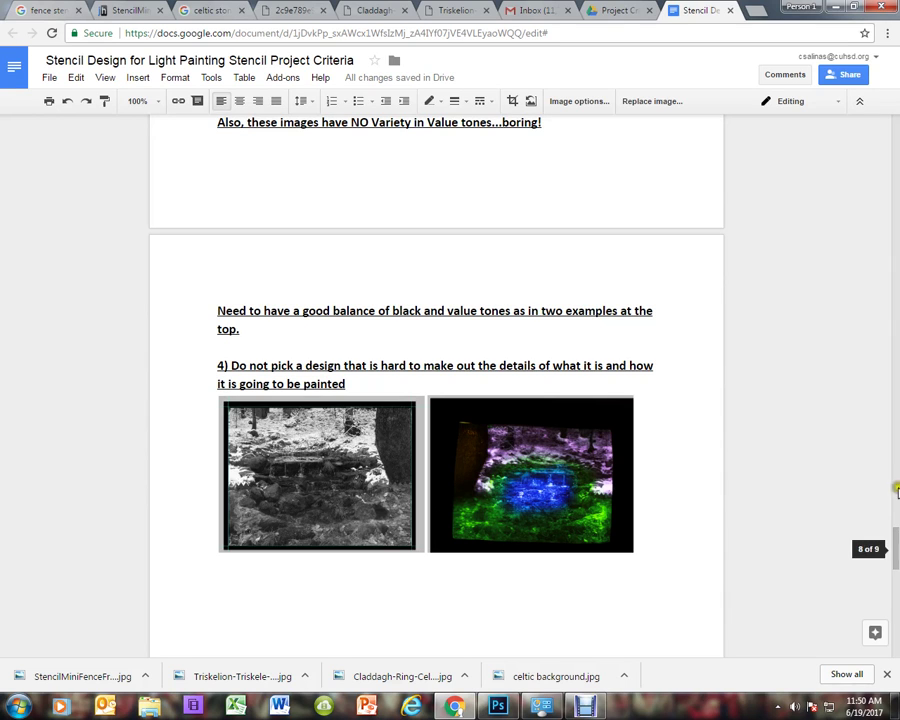
- Return to the document's first page and review the Banksy design example and the Cultural Design skull example
{"action": "left_click_drag", "start_coordinate": [890, 538], "coordinate": [895, 128]}
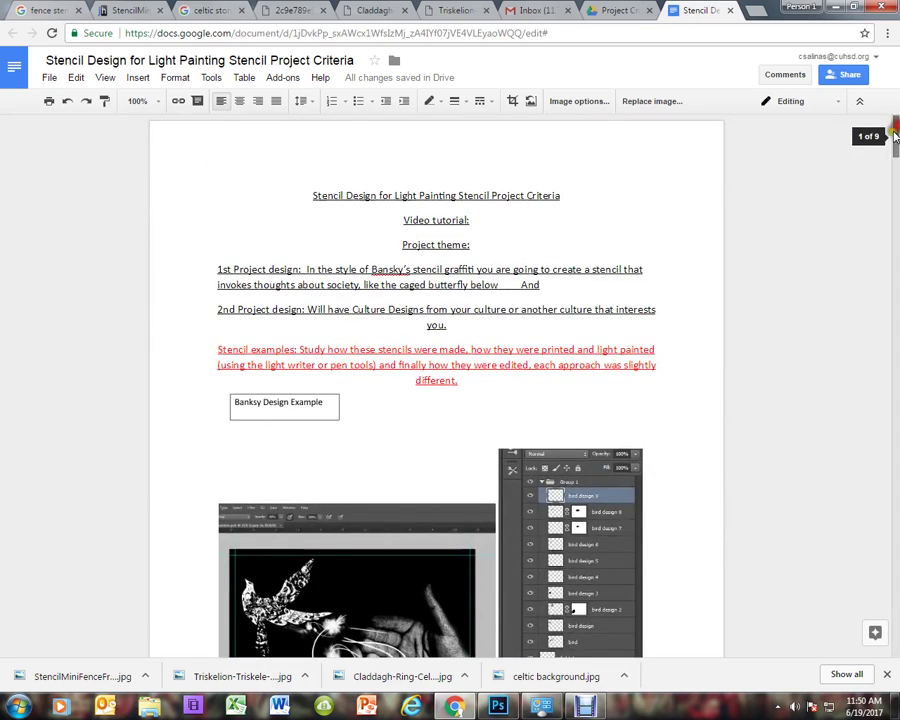
{"action": "scroll", "coordinate": [590, 486], "scroll_direction": "down", "scroll_amount": 5}
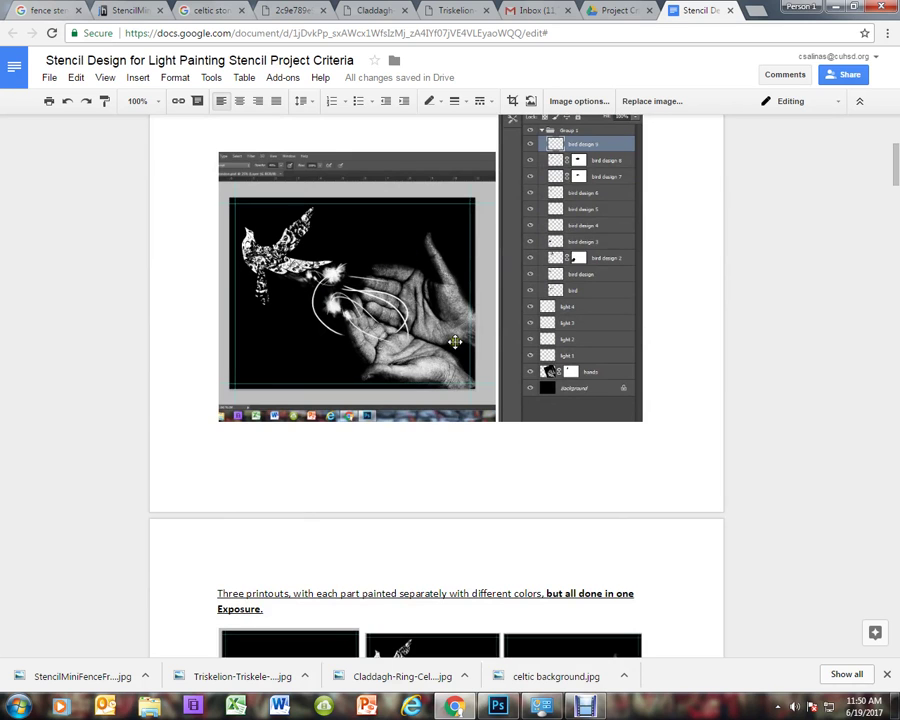
{"action": "scroll", "coordinate": [600, 390], "scroll_direction": "down", "scroll_amount": 4}
{"action": "scroll", "coordinate": [663, 405], "scroll_direction": "down", "scroll_amount": 8}
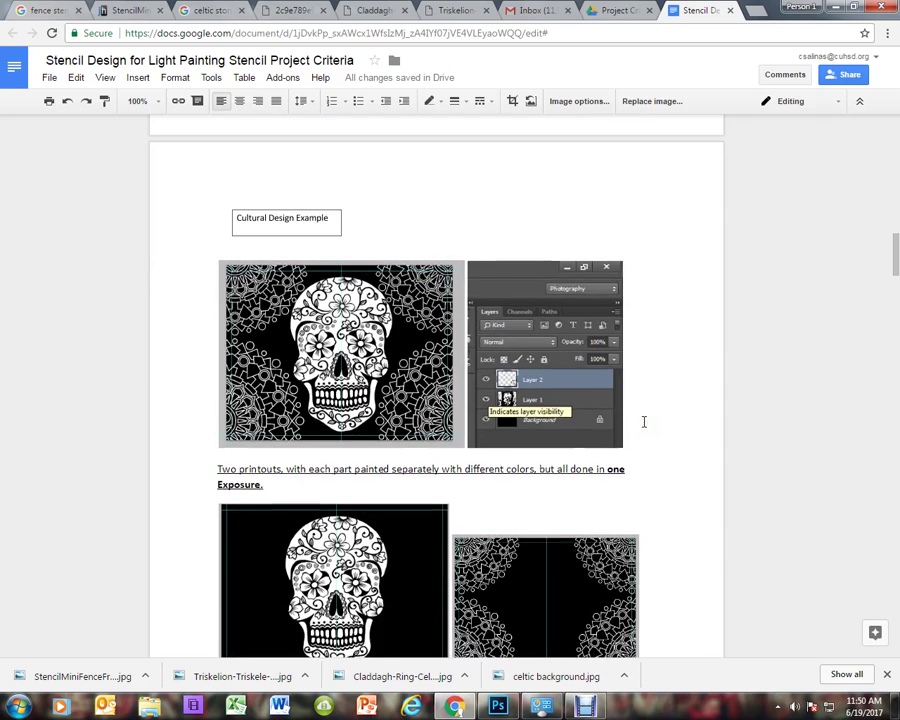
{"action": "scroll", "coordinate": [643, 421], "scroll_direction": "down", "scroll_amount": 1}
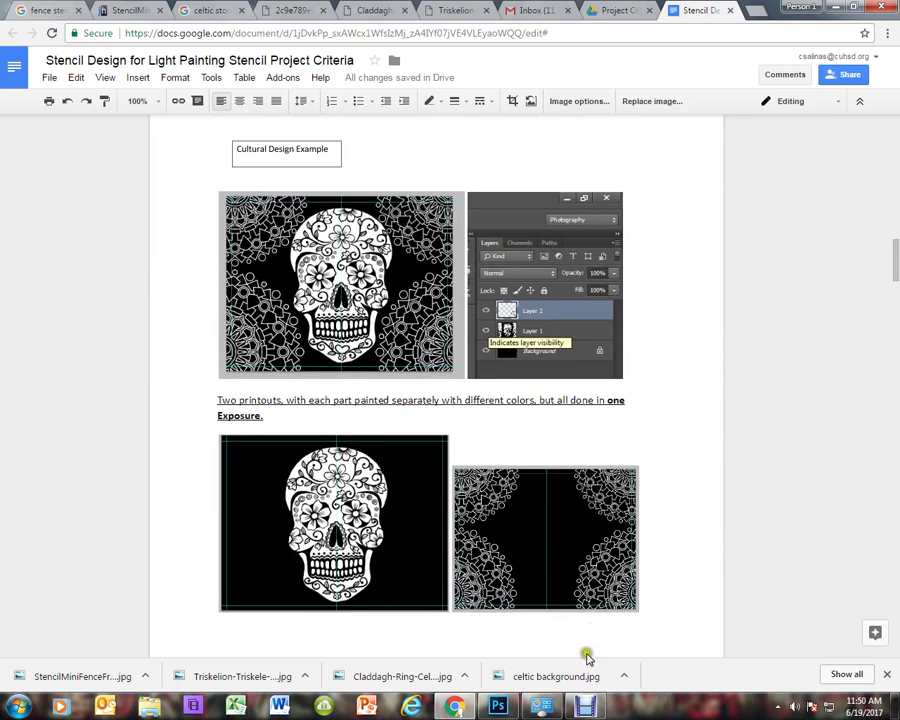
{"action": "left_click", "coordinate": [585, 706]}
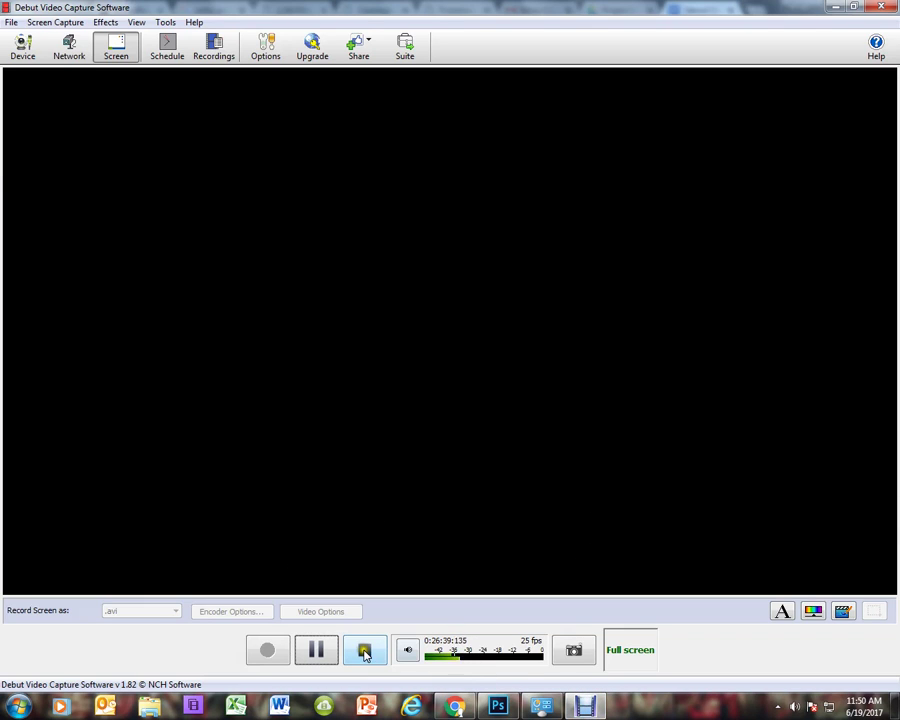